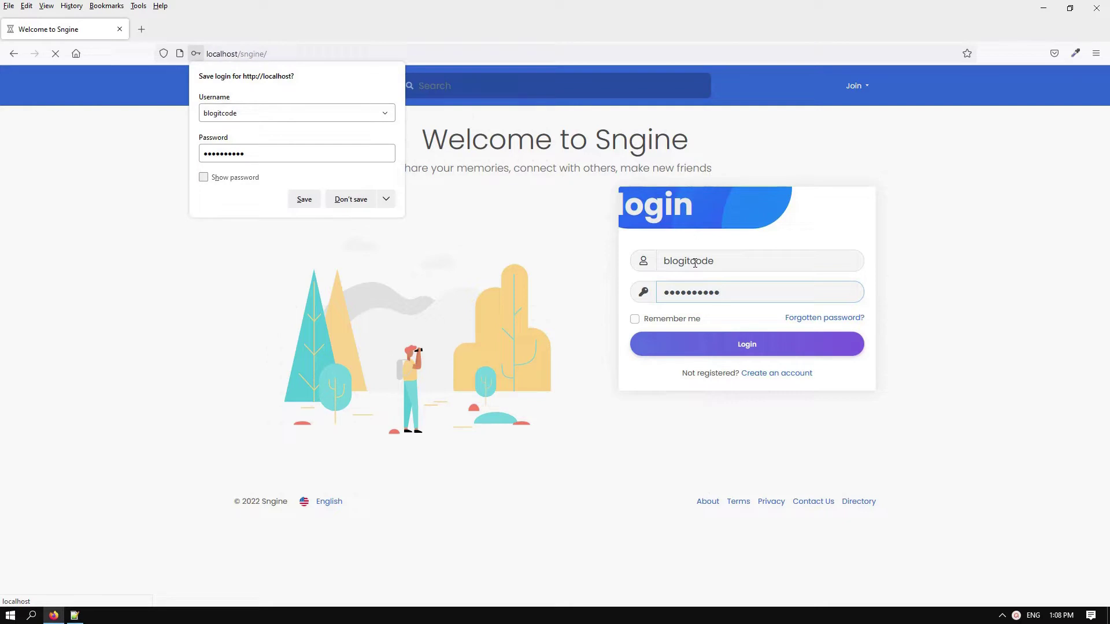
- Decline saving the login and look through the recent updates in the news feed
click(354, 200)
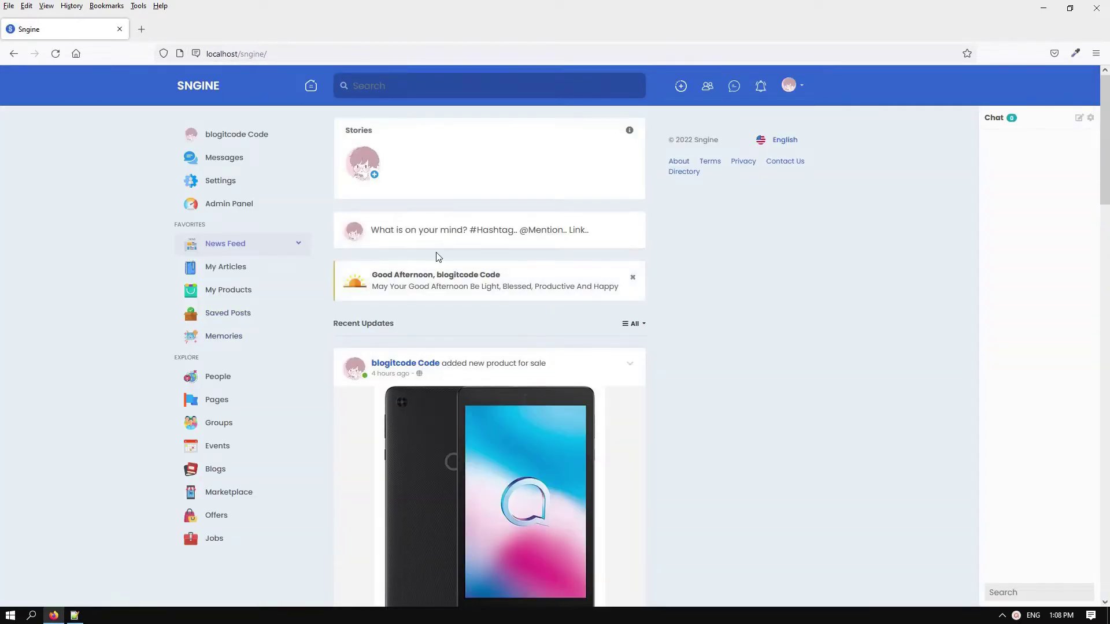
scroll(842, 220, down, 3)
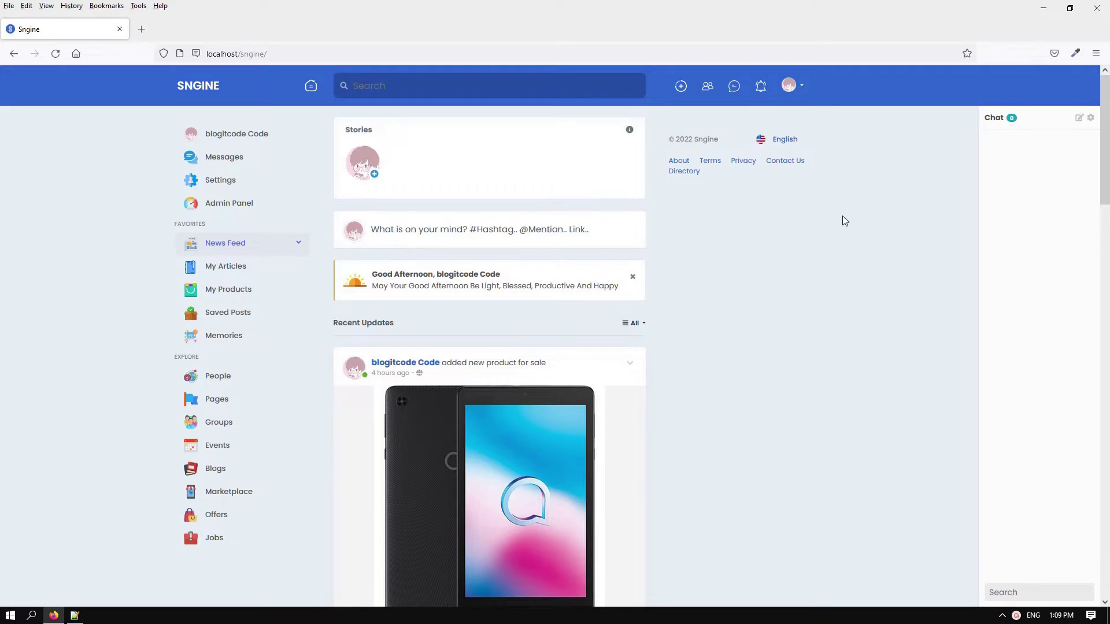
scroll(791, 235, down, 4)
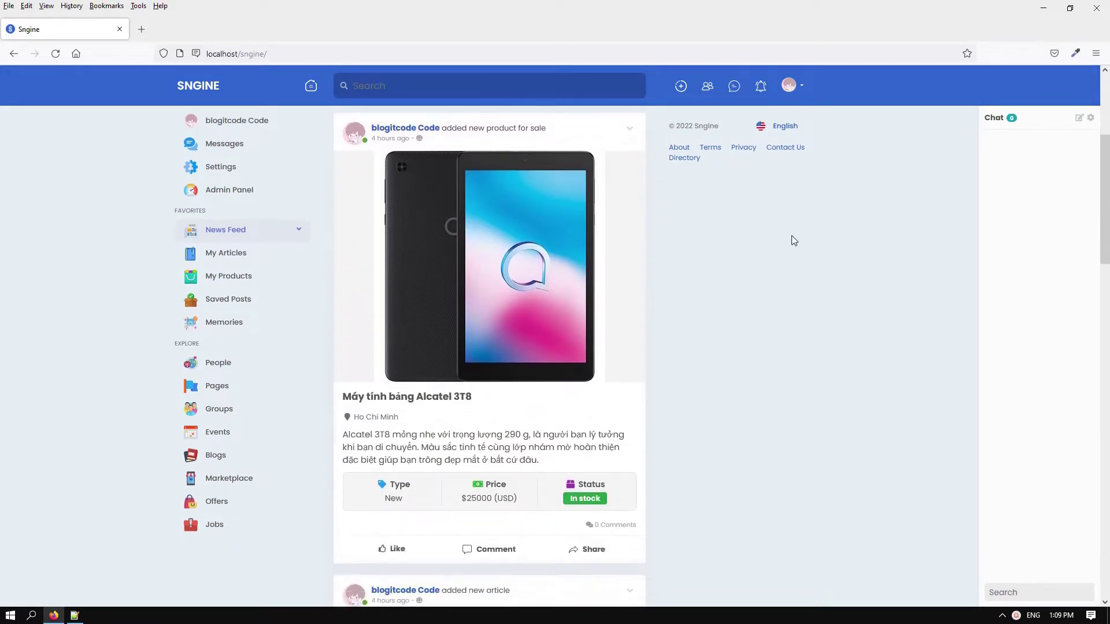
scroll(792, 235, down, 5)
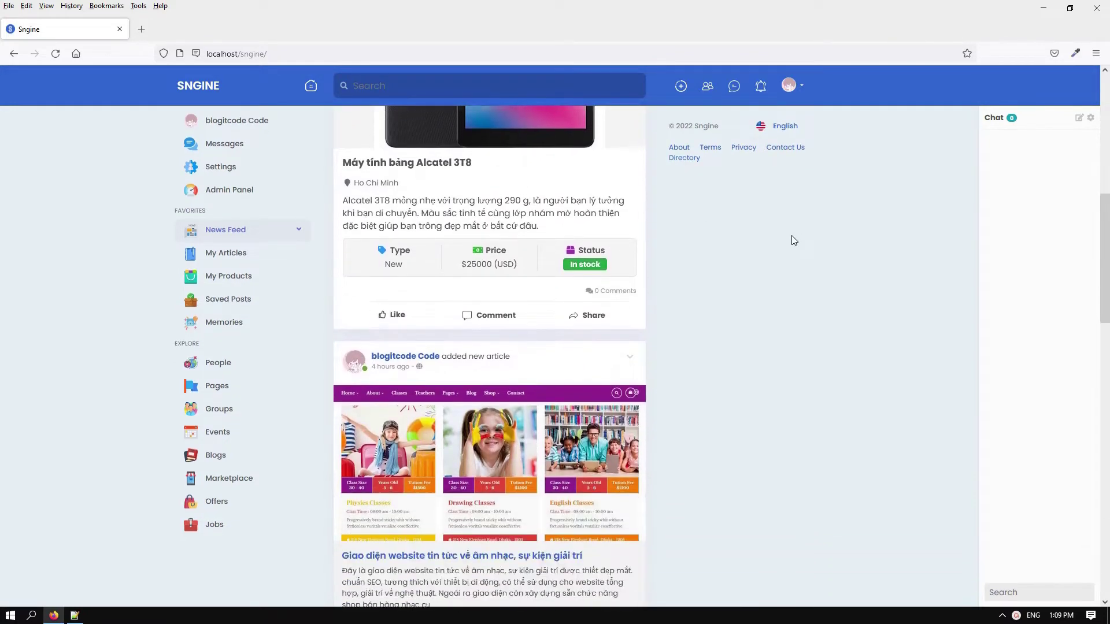
scroll(791, 235, down, 5)
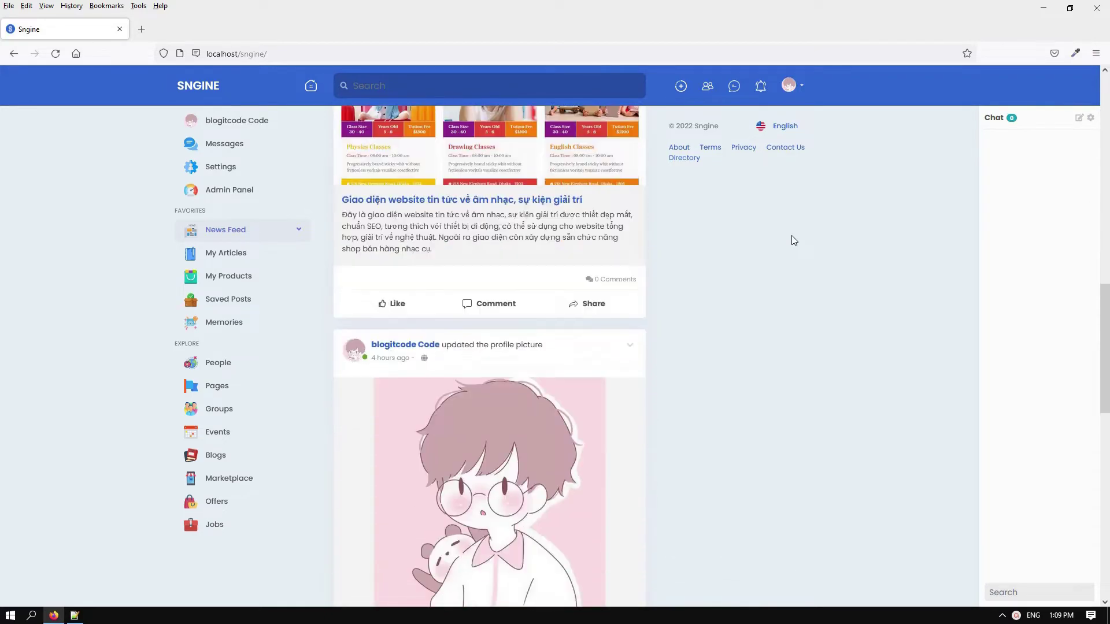
scroll(792, 236, down, 5)
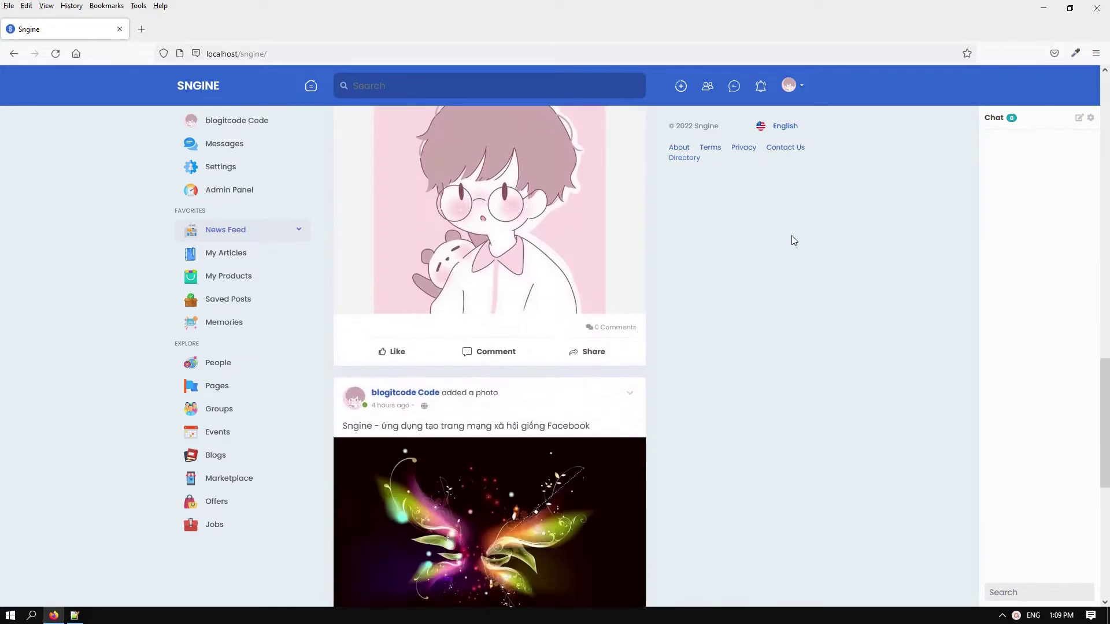
scroll(792, 236, down, 5)
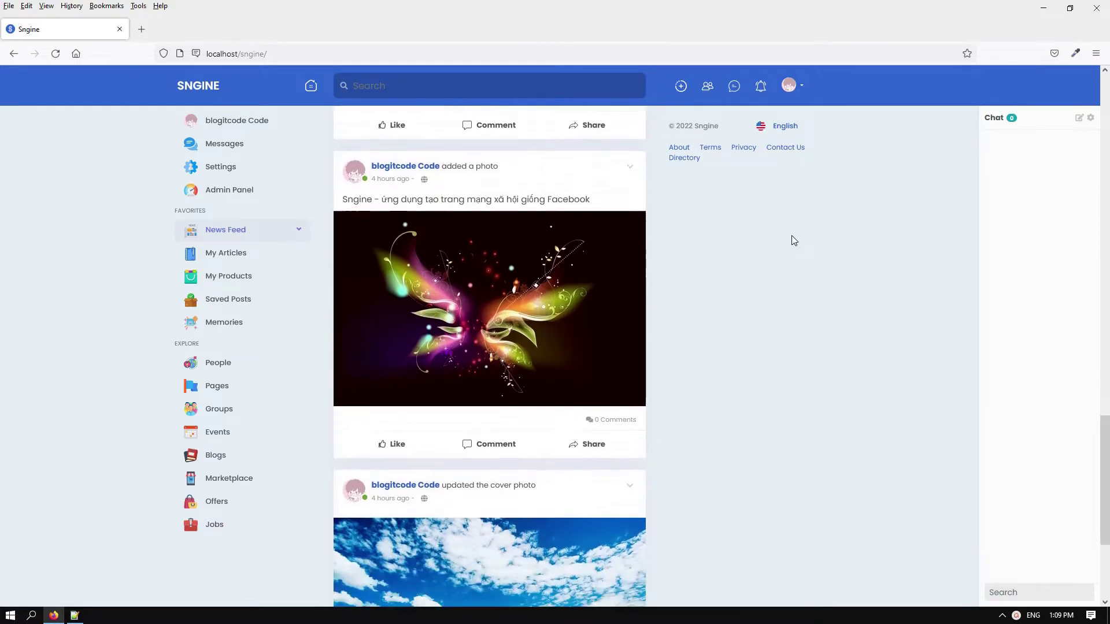
scroll(792, 236, up, 9)
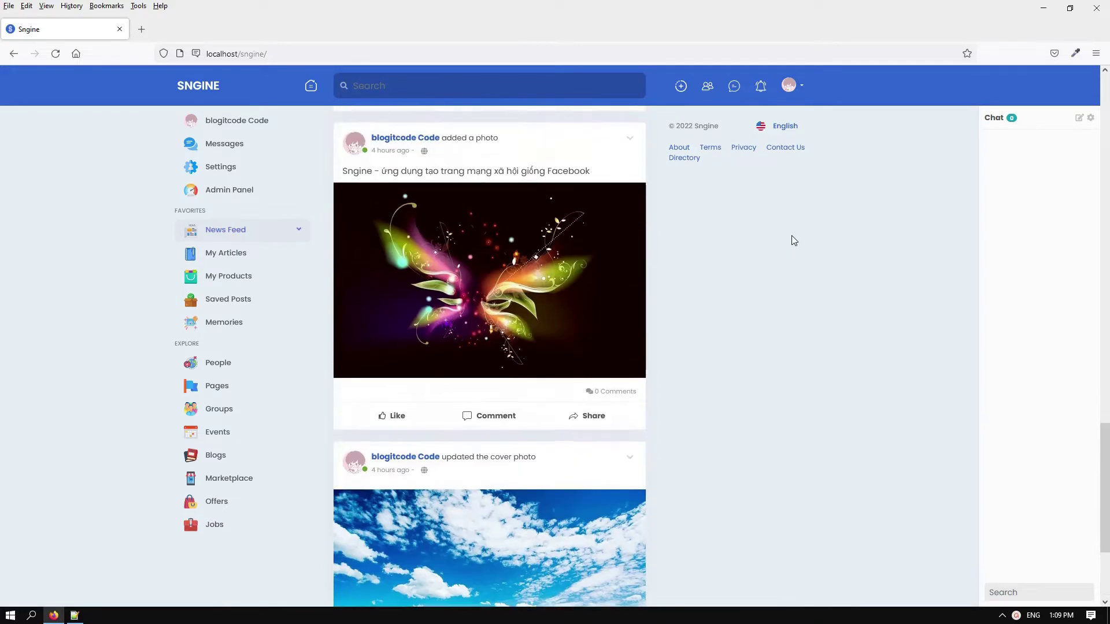
scroll(794, 240, up, 8)
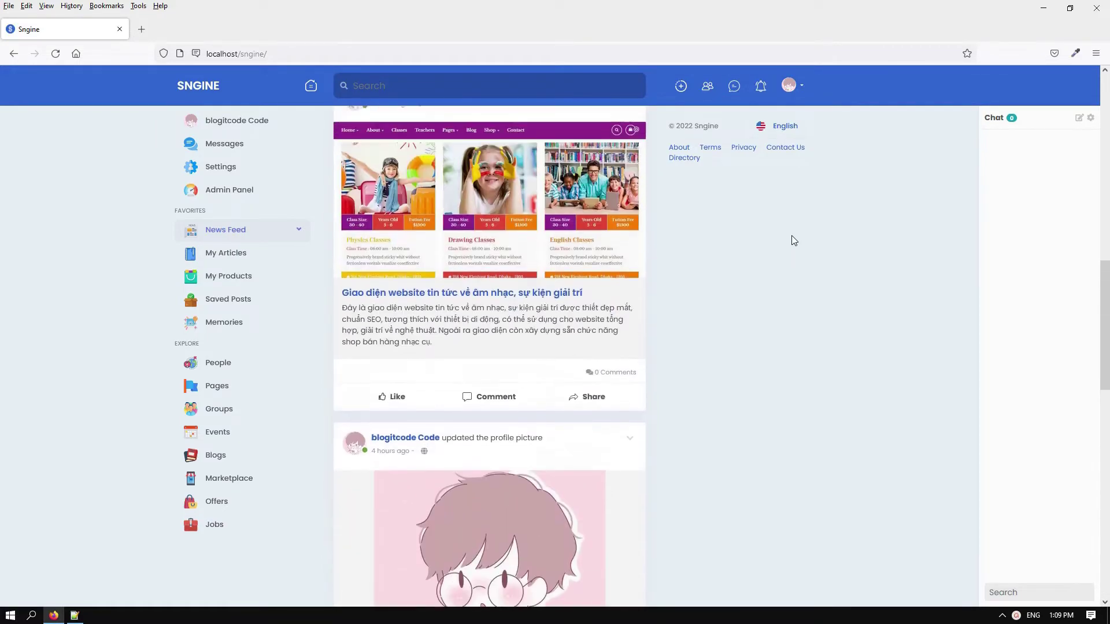
scroll(792, 236, up, 7)
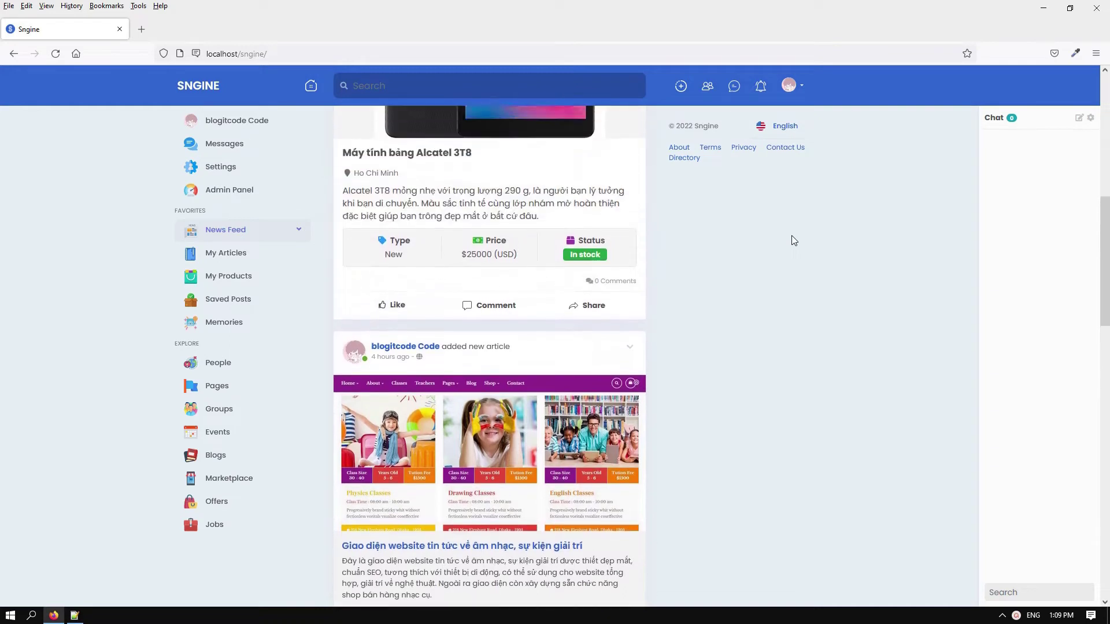
scroll(794, 241, up, 3)
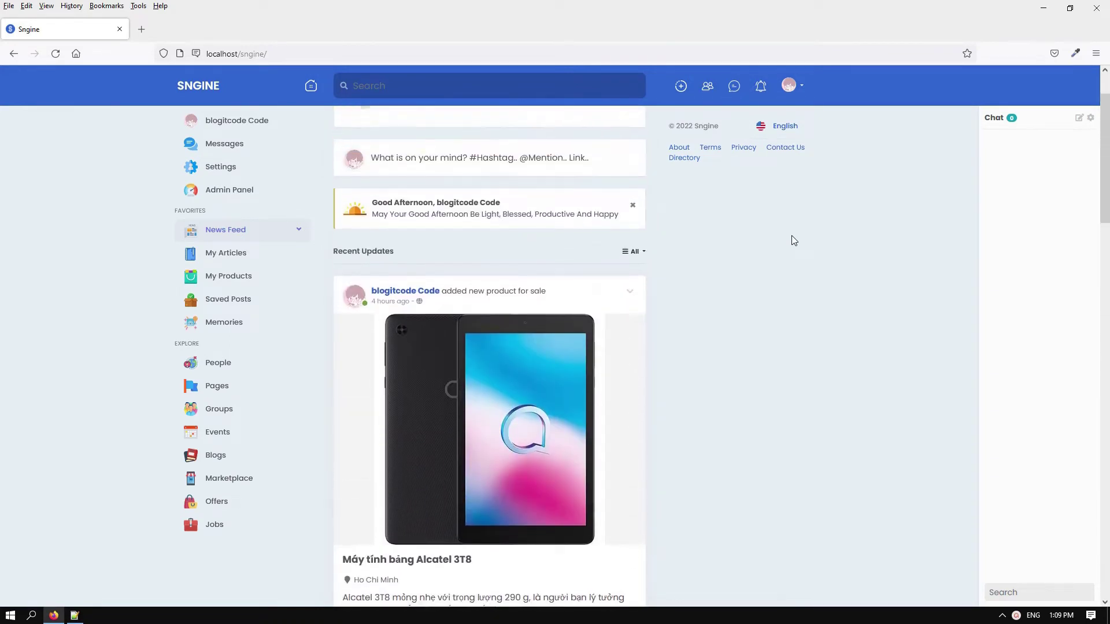
- Start a new post on the own profile timeline and attach the sngine-home photo from the Post_BlogIT folder
click(212, 139)
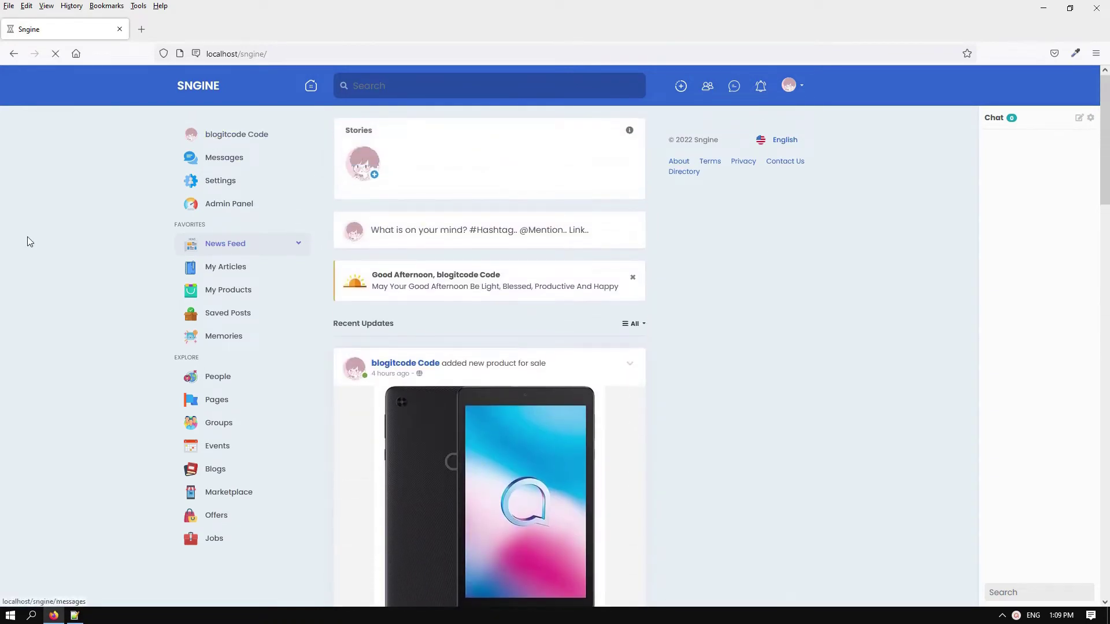
scroll(124, 255, down, 1)
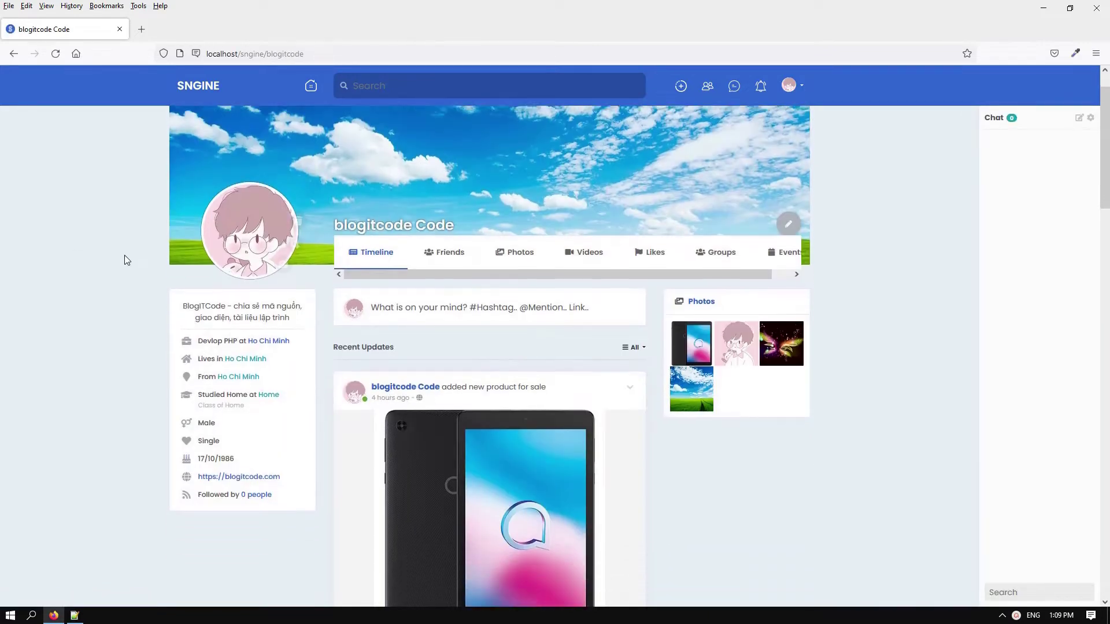
click(430, 295)
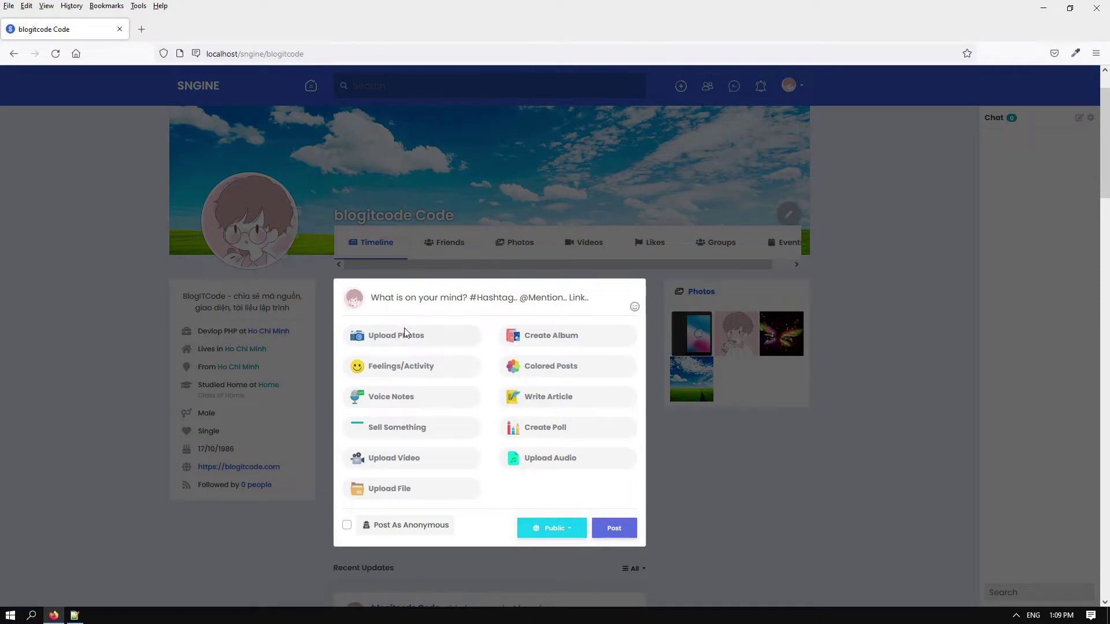
click(404, 330)
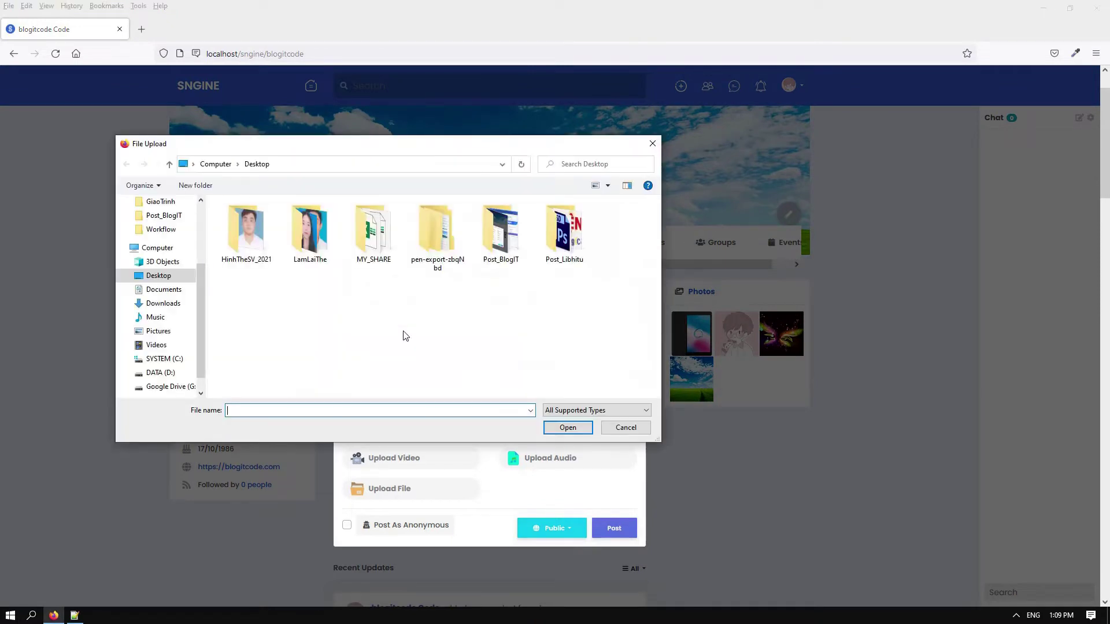
double_click(486, 263)
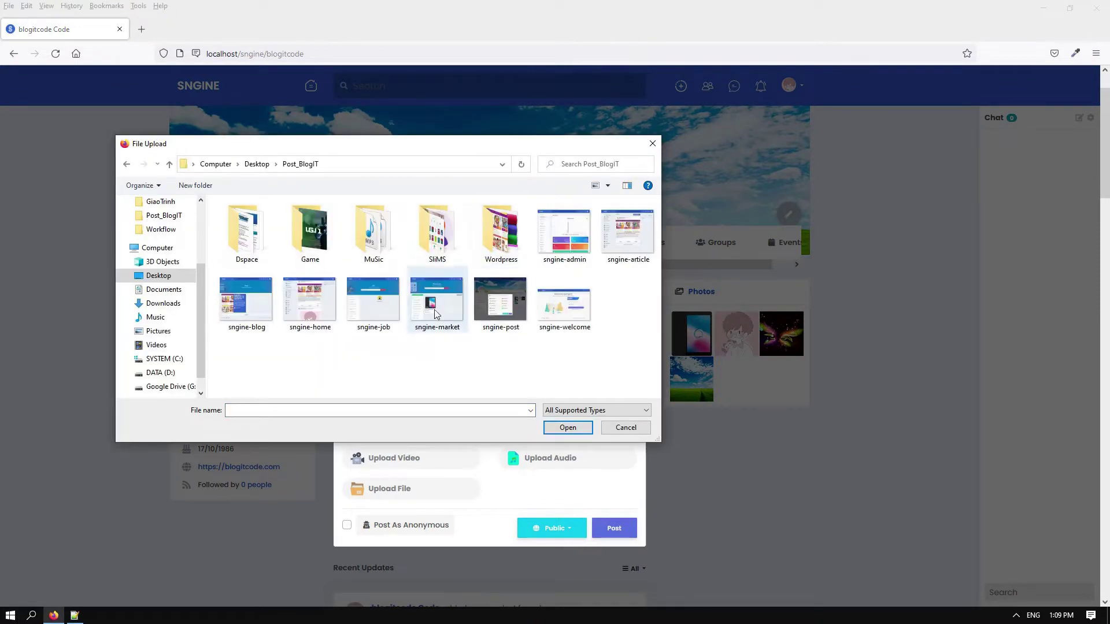
double_click(309, 303)
- Copy the line "Facebook Clone PHP Social Network Platform" from the Notepad++ notes into the post as its text
key(alt+Tab)
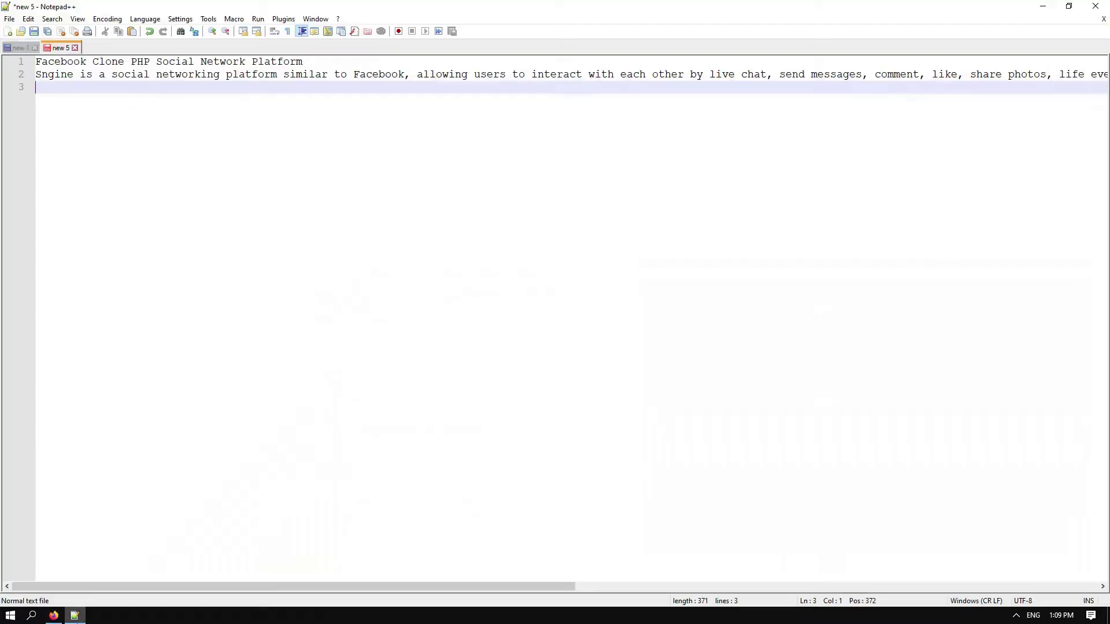
drag(303, 61, 1, 65)
key(ctrl+c)
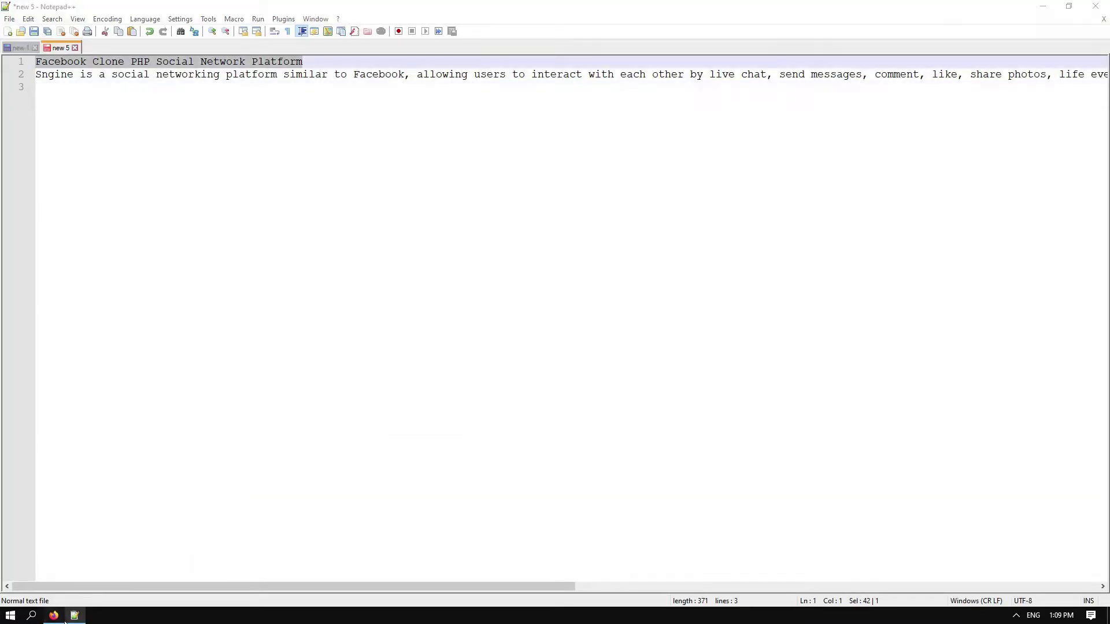
key(alt+Tab)
key(ctrl+v)
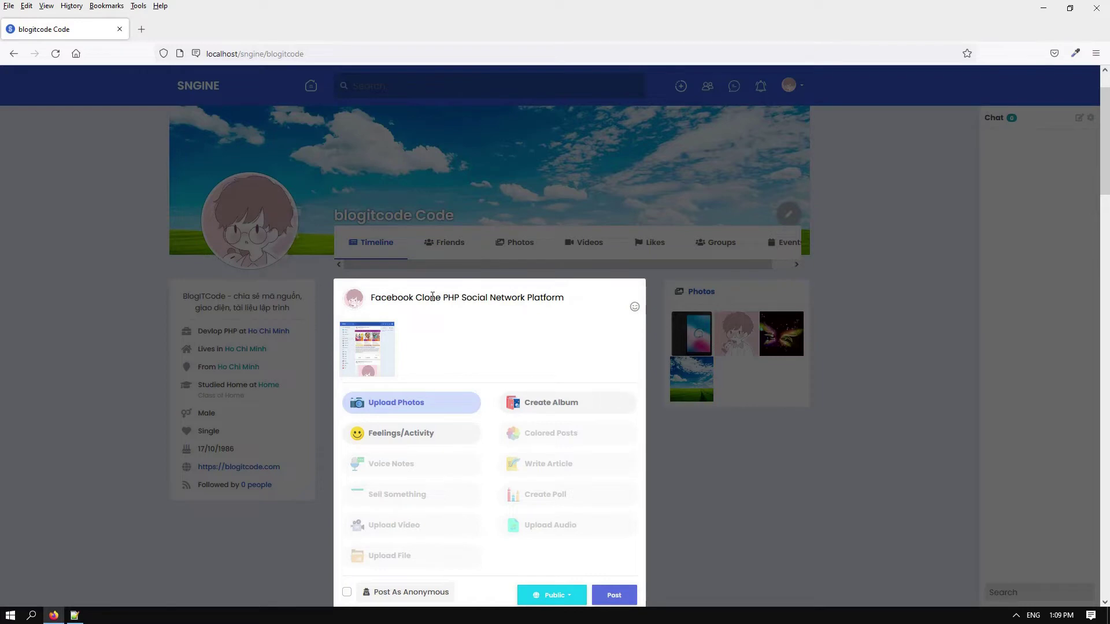
- Add the feeling Loved to the photo post and publish it as public
click(393, 439)
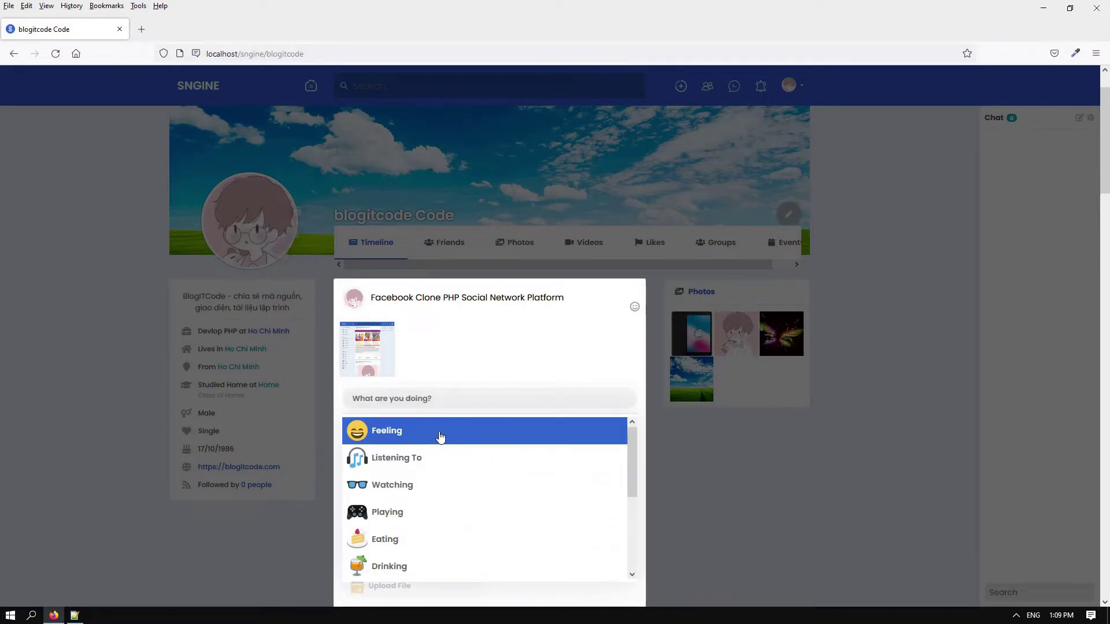
click(441, 438)
click(413, 456)
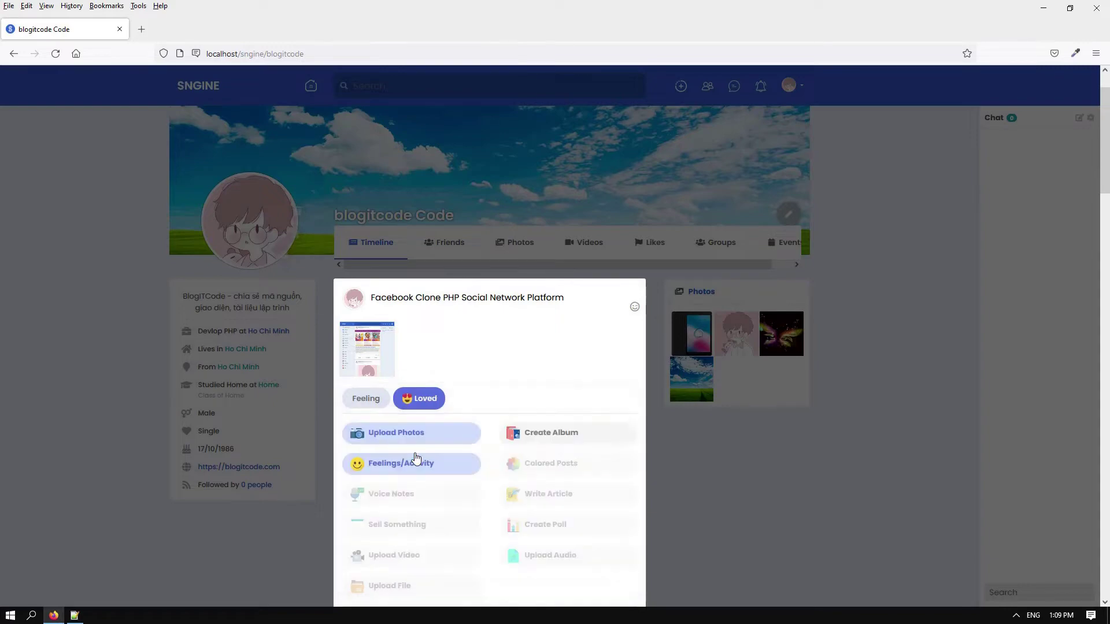
scroll(565, 359, down, 2)
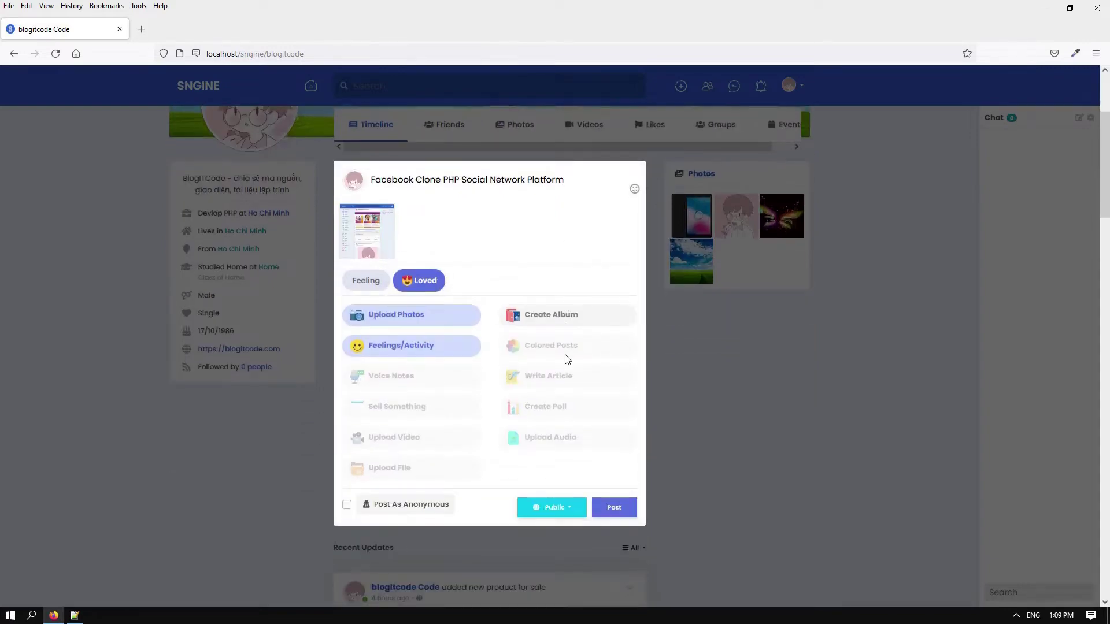
click(614, 508)
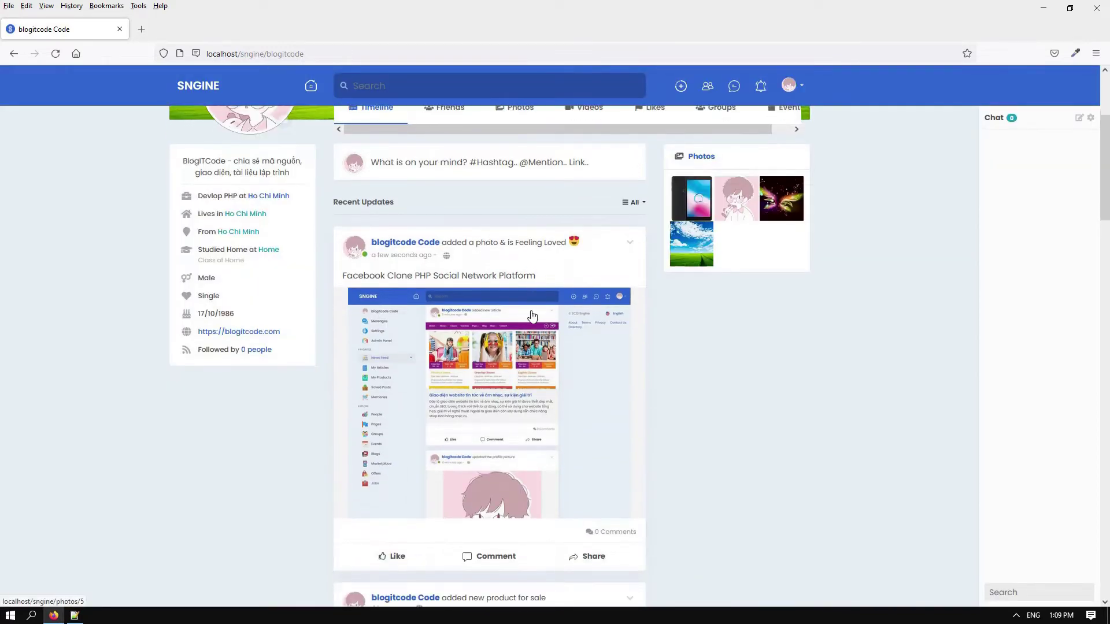
- Like the newly published photo post and comment "hello" on it
scroll(483, 323, down, 2)
mouse_move(390, 464)
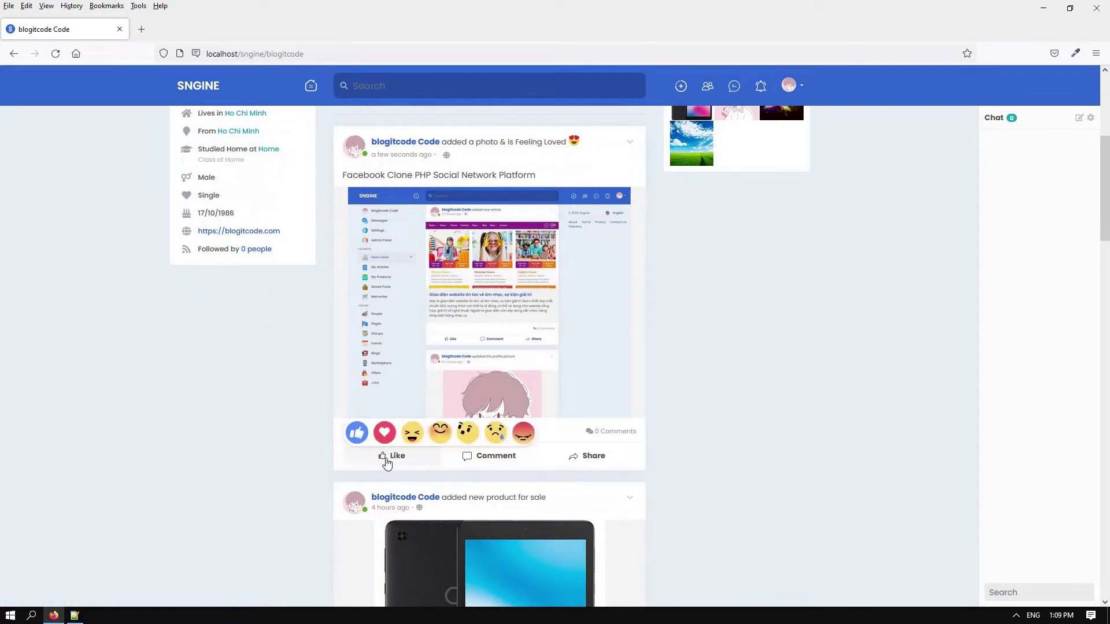
click(358, 436)
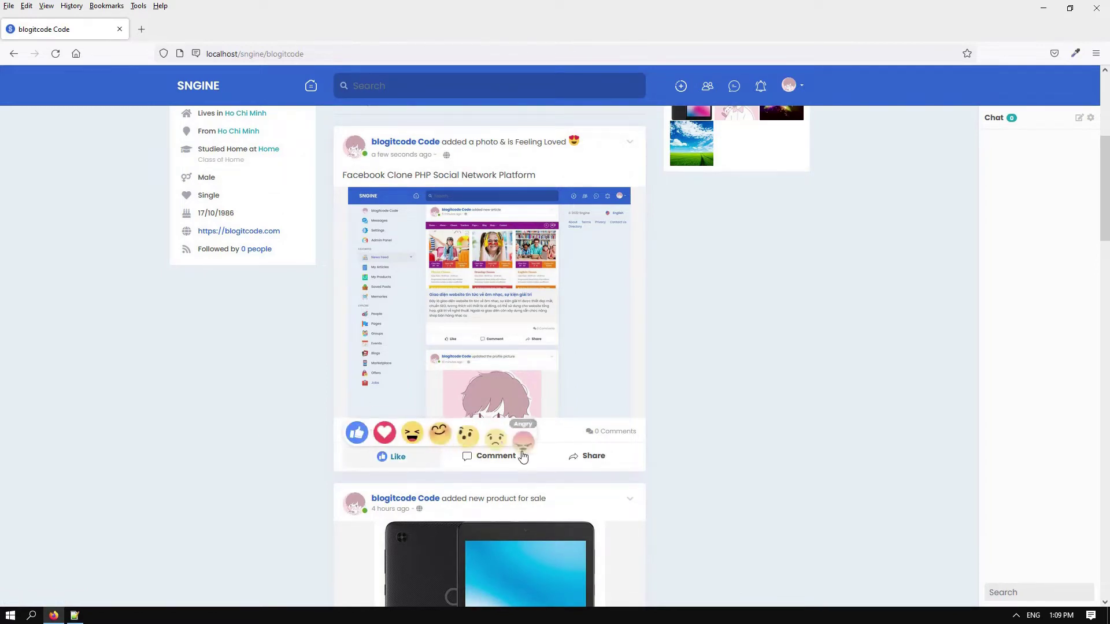
click(491, 457)
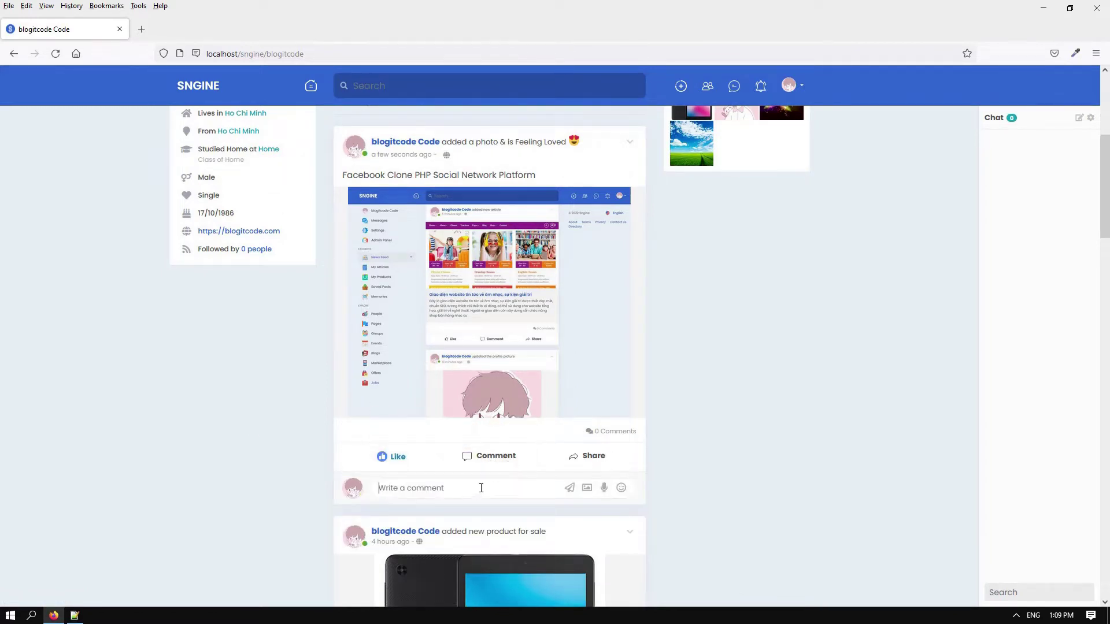
text(hello)
key(Return)
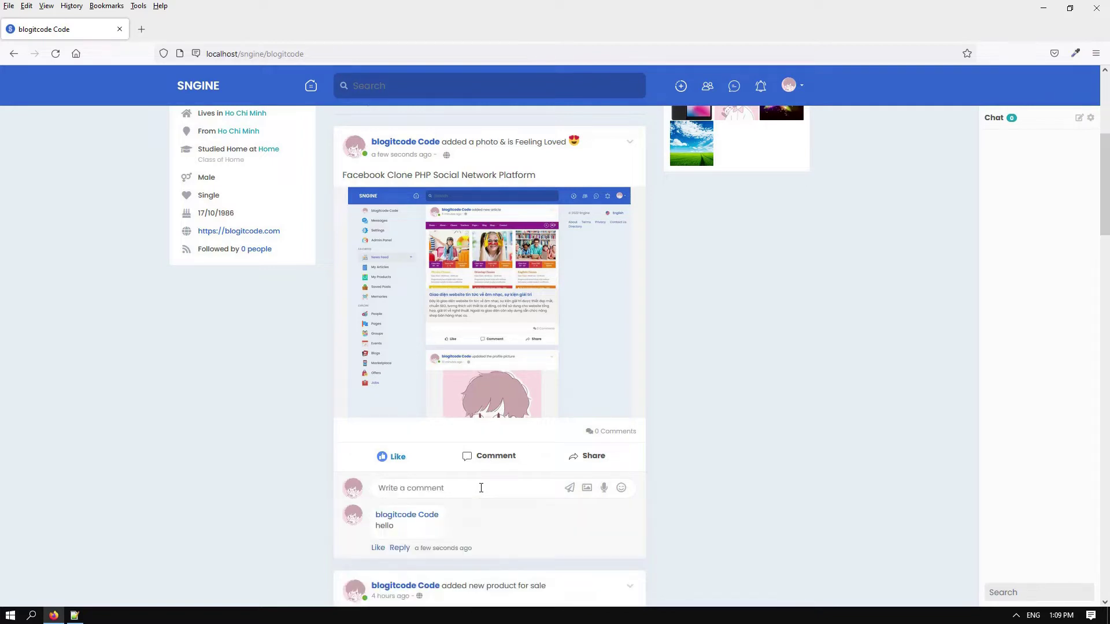
scroll(469, 517, down, 2)
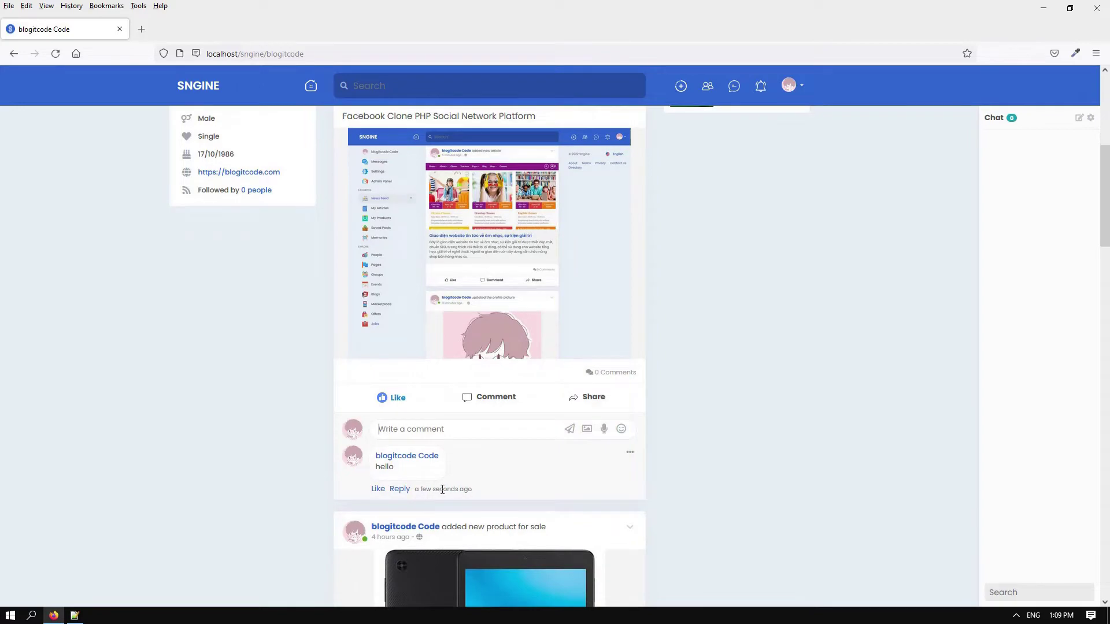
scroll(470, 482, up, 3)
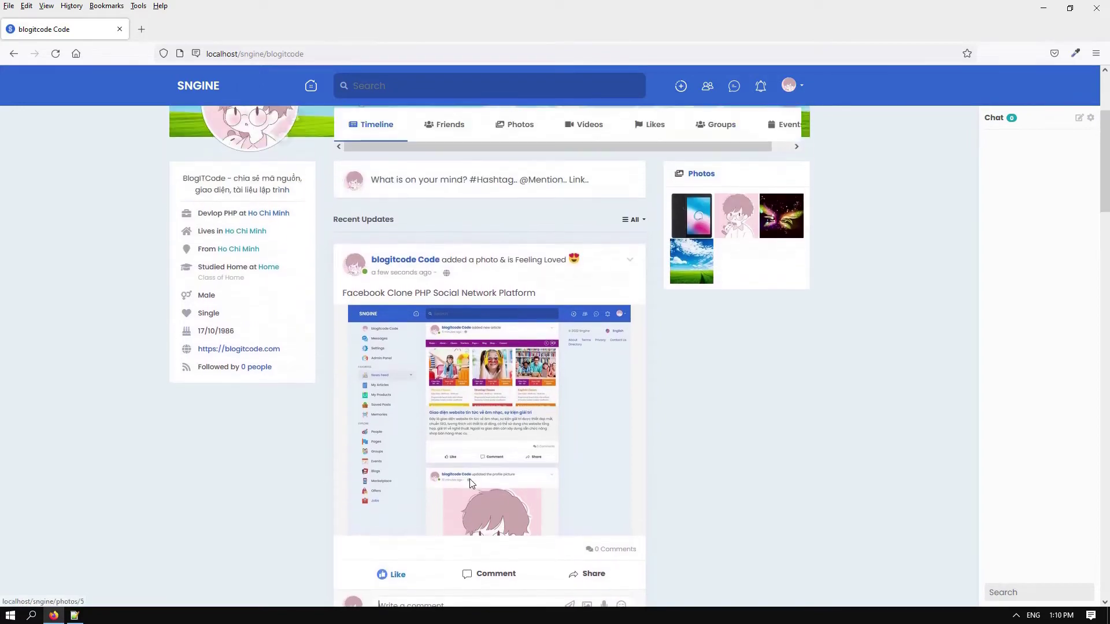
scroll(469, 483, down, 7)
scroll(471, 484, up, 9)
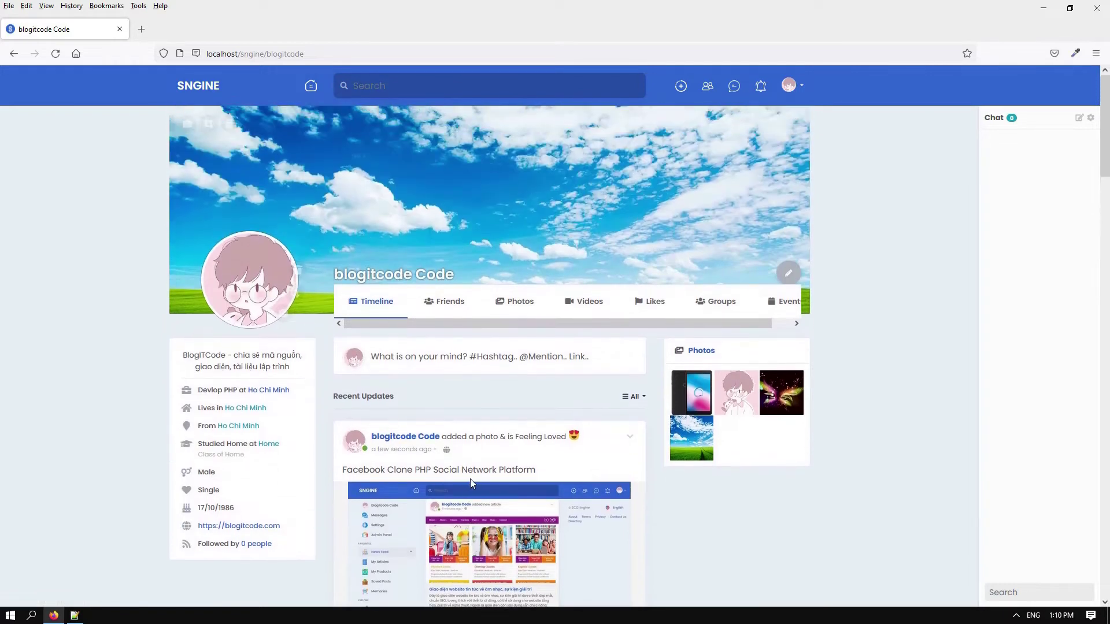
click(680, 87)
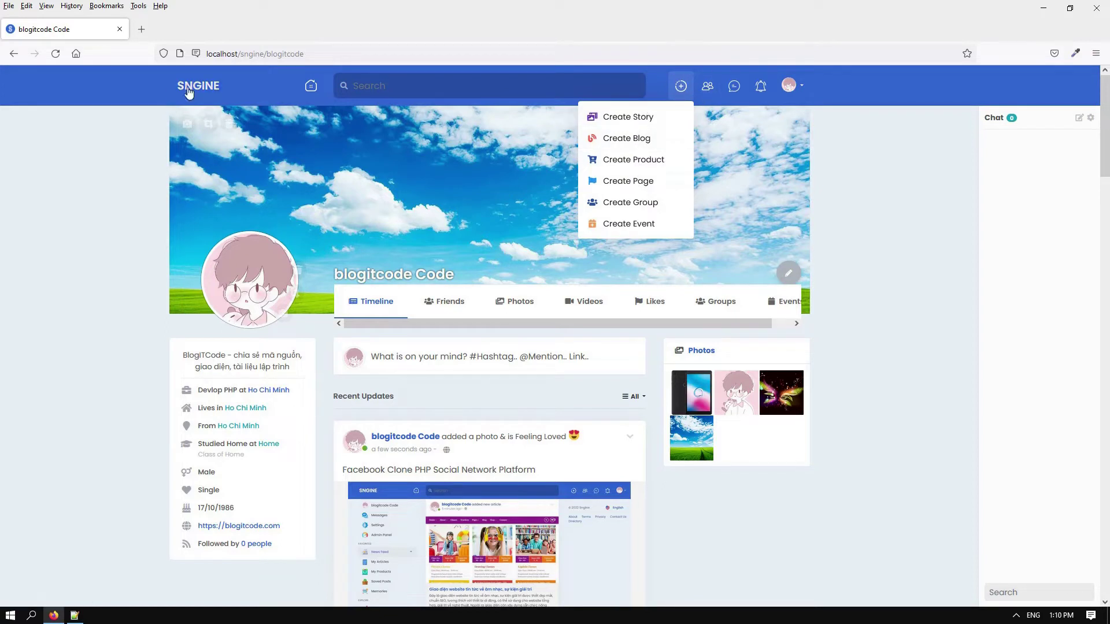
click(704, 89)
- Return to the home page, go to My Articles and start a new article
click(215, 89)
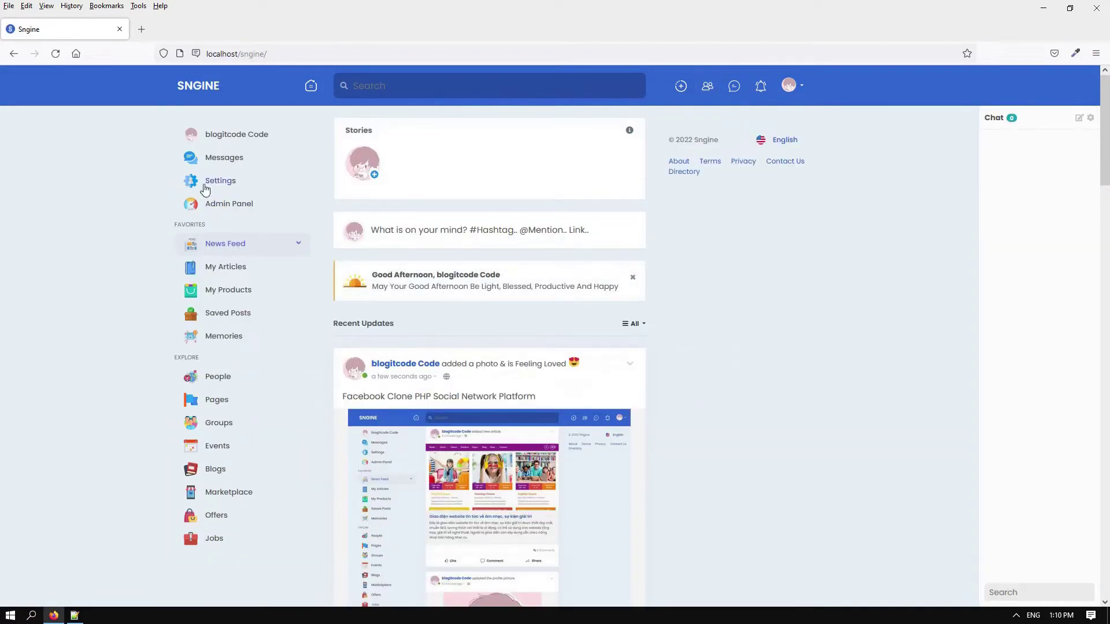
click(209, 269)
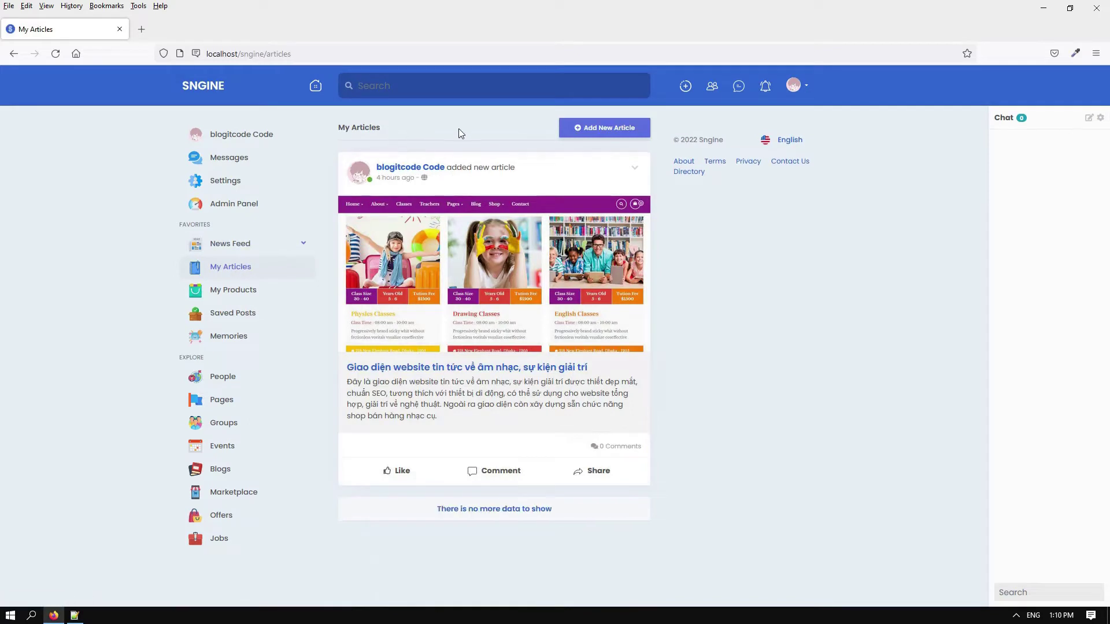
click(571, 130)
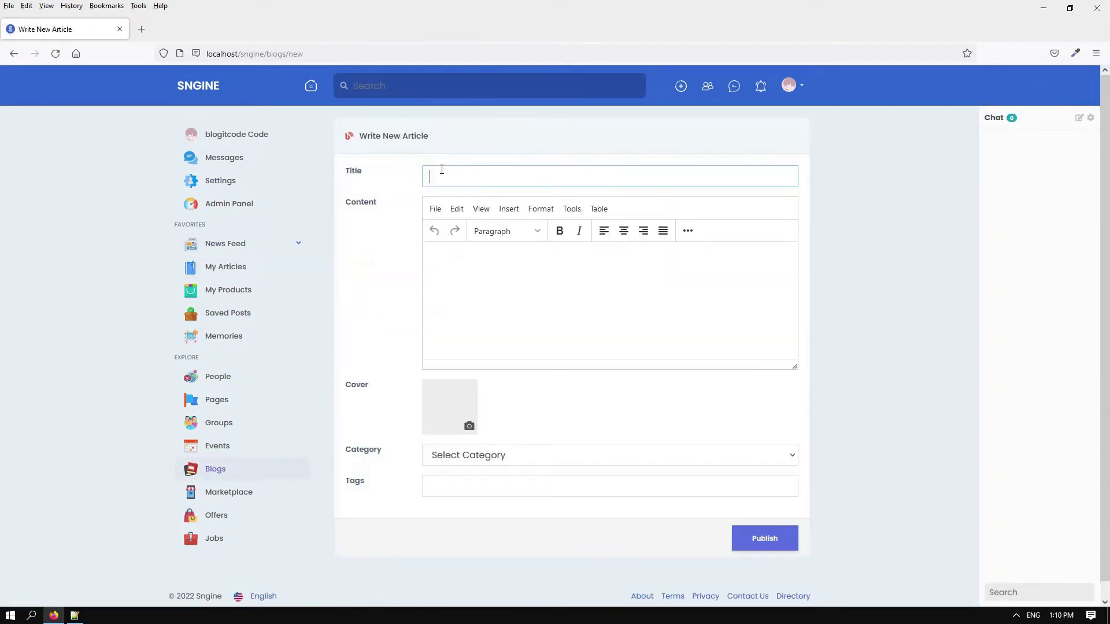
- Title the new article "Facebook Clone PHP Social Network Platform", copying the line from the Notepad++ notes
click(74, 615)
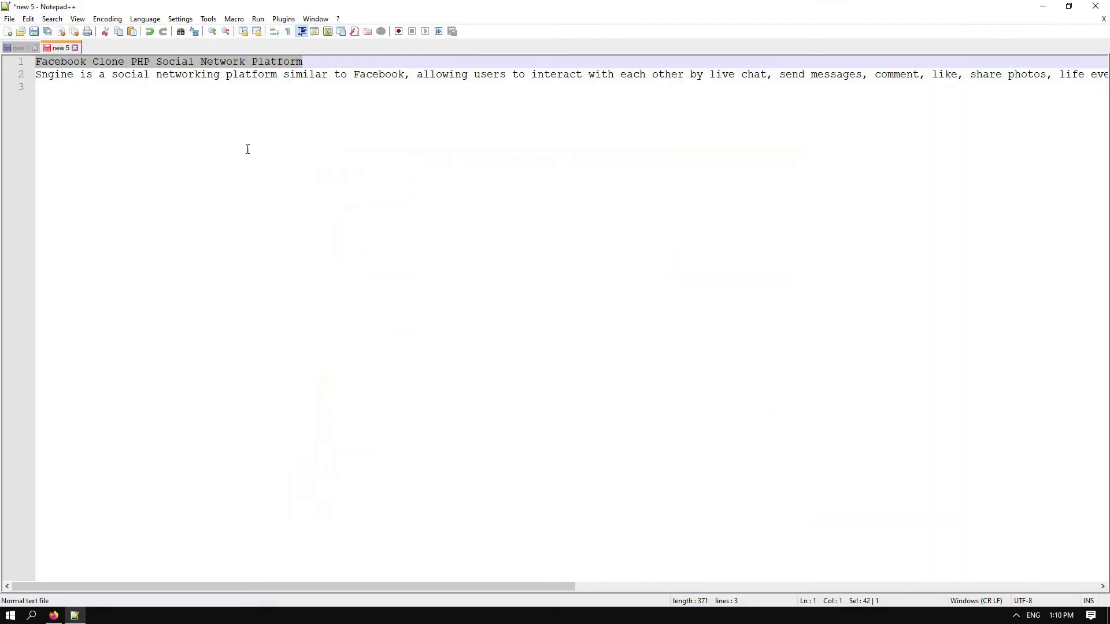
click(53, 615)
text(Facebook Clone PHP Social Network Platform)
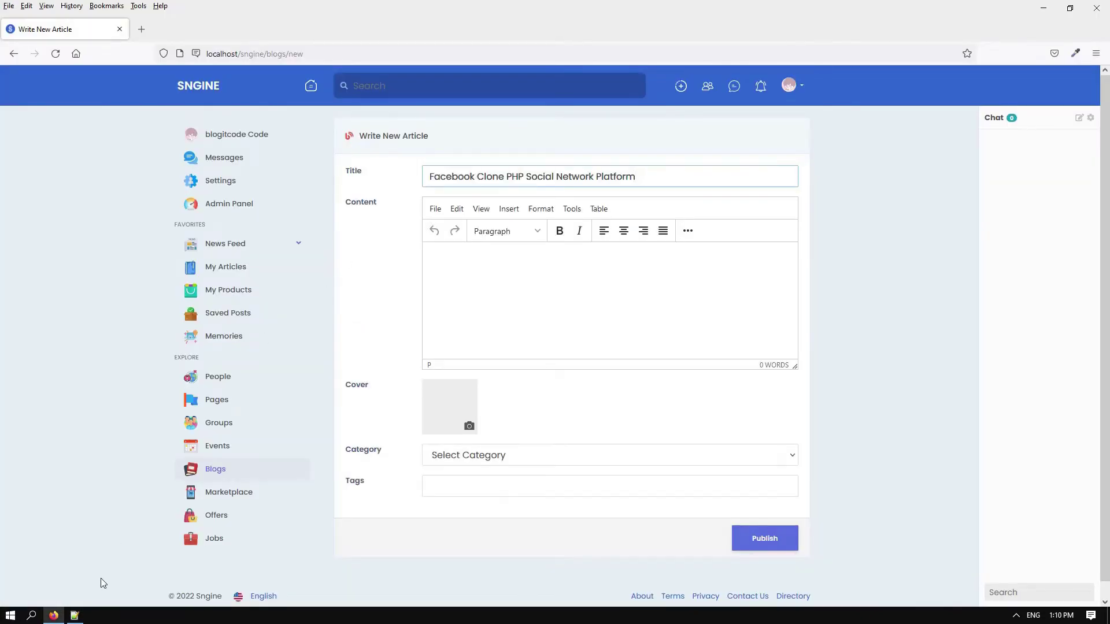
- Copy the paragraph describing Sngine from the Notepad++ notes into the article's content
click(76, 615)
drag(36, 74, 50, 111)
key(ctrl+c)
click(54, 615)
click(472, 278)
key(ctrl+v)
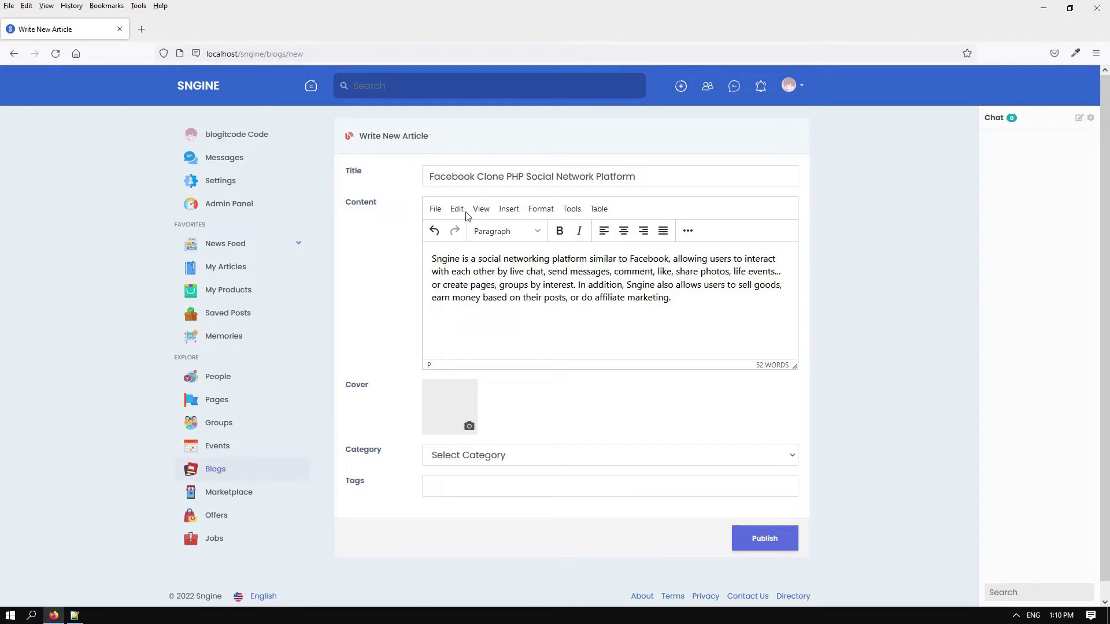
- Add the sngine-market image as the article's cover, set its category to Home and publish it
click(468, 427)
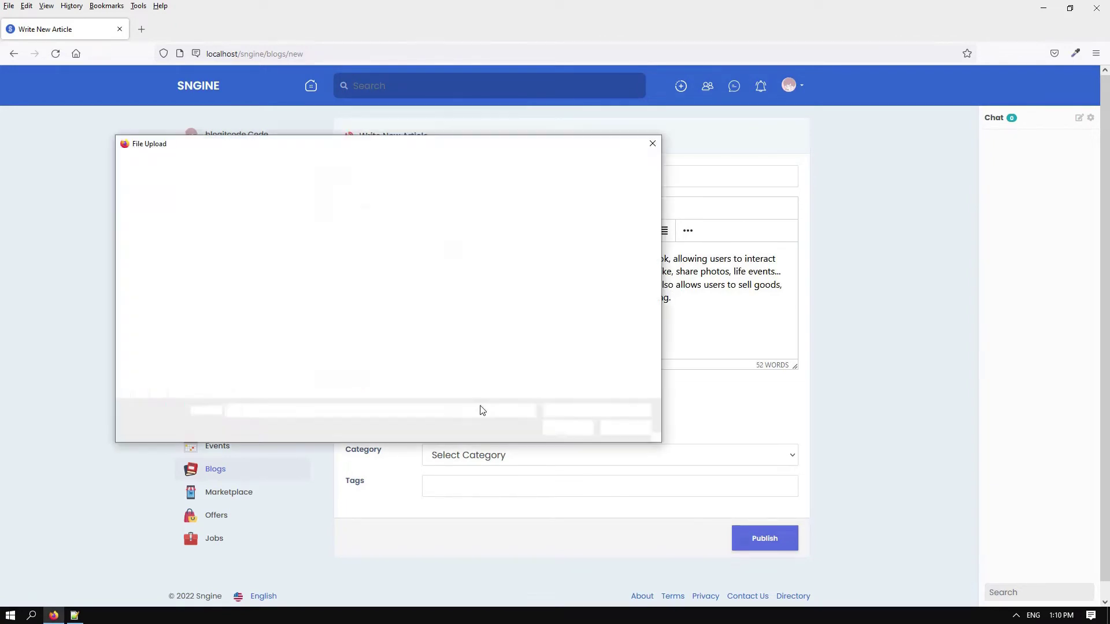
double_click(448, 301)
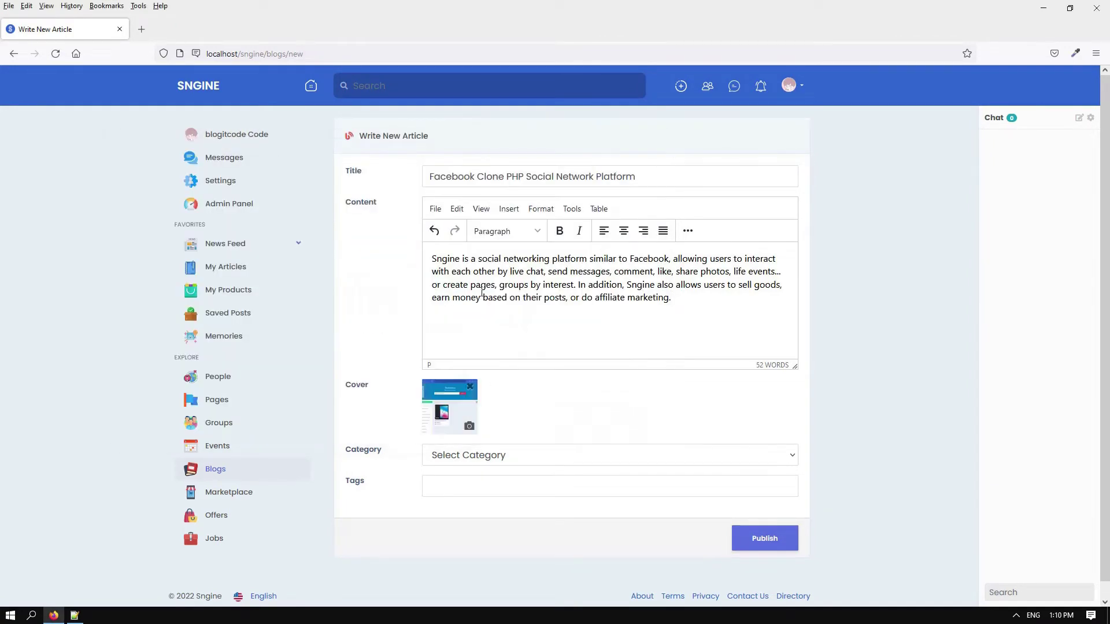
click(468, 456)
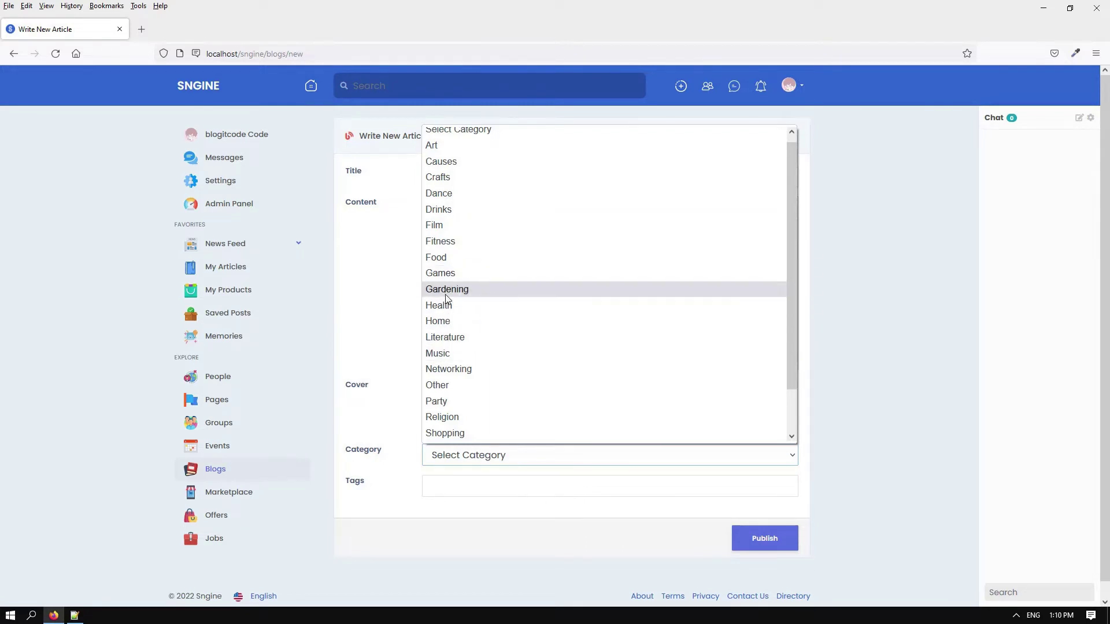
click(448, 322)
click(746, 528)
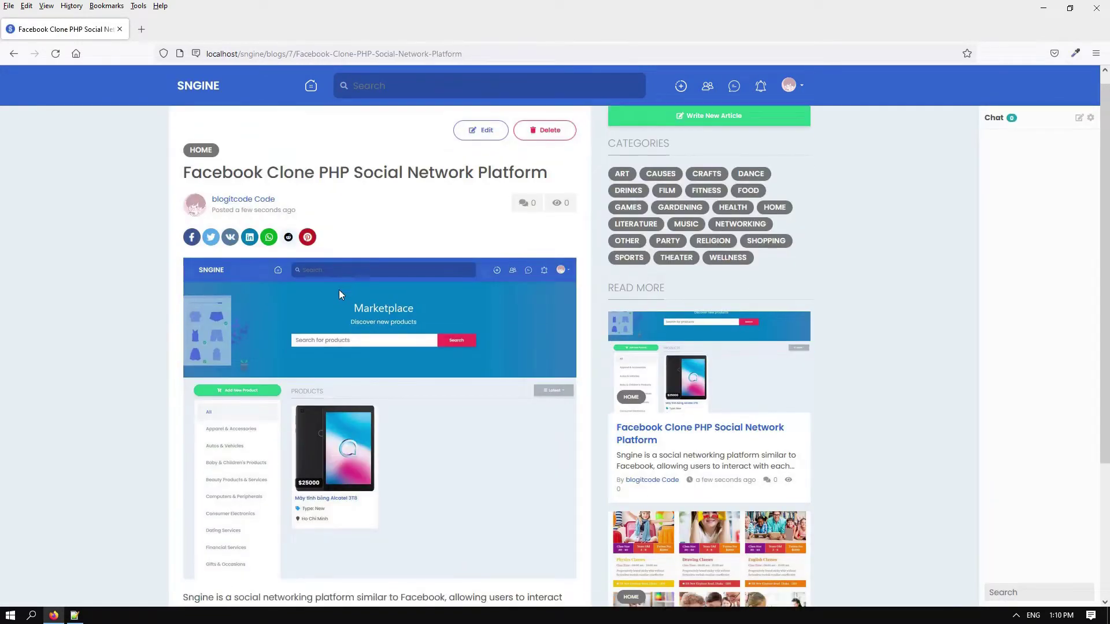
- Comment "good" on the published article
scroll(339, 289, down, 5)
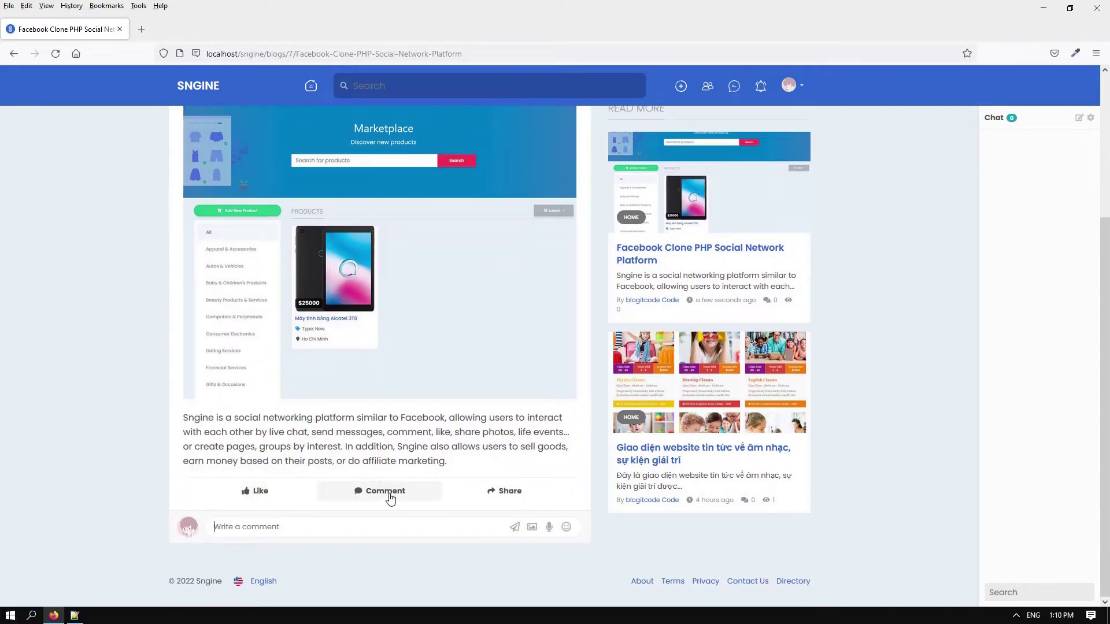
text(good)
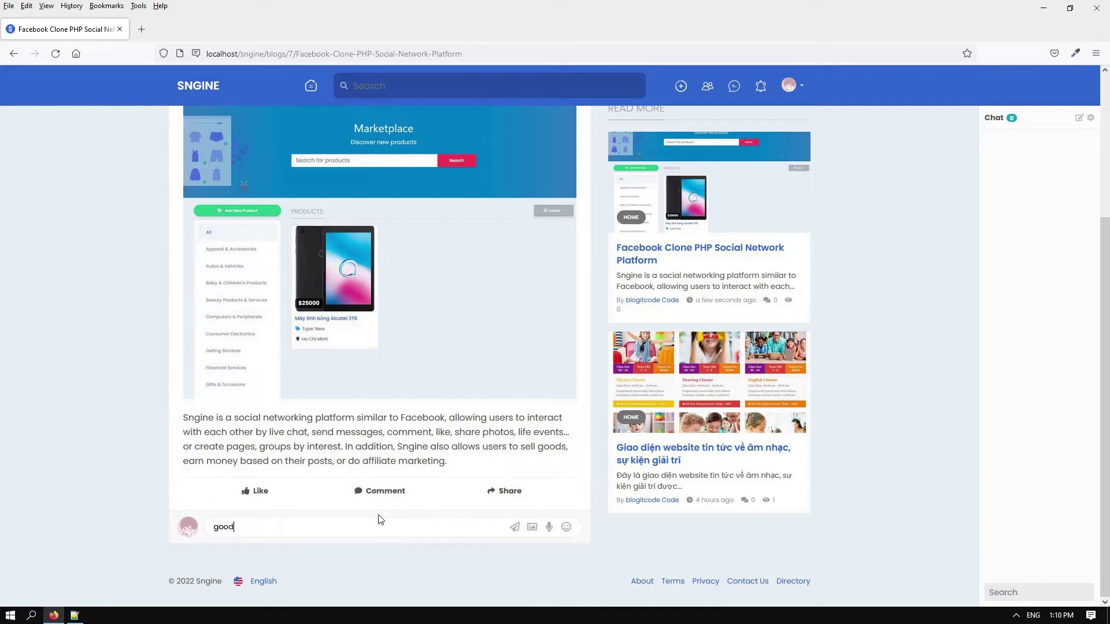
key(Return)
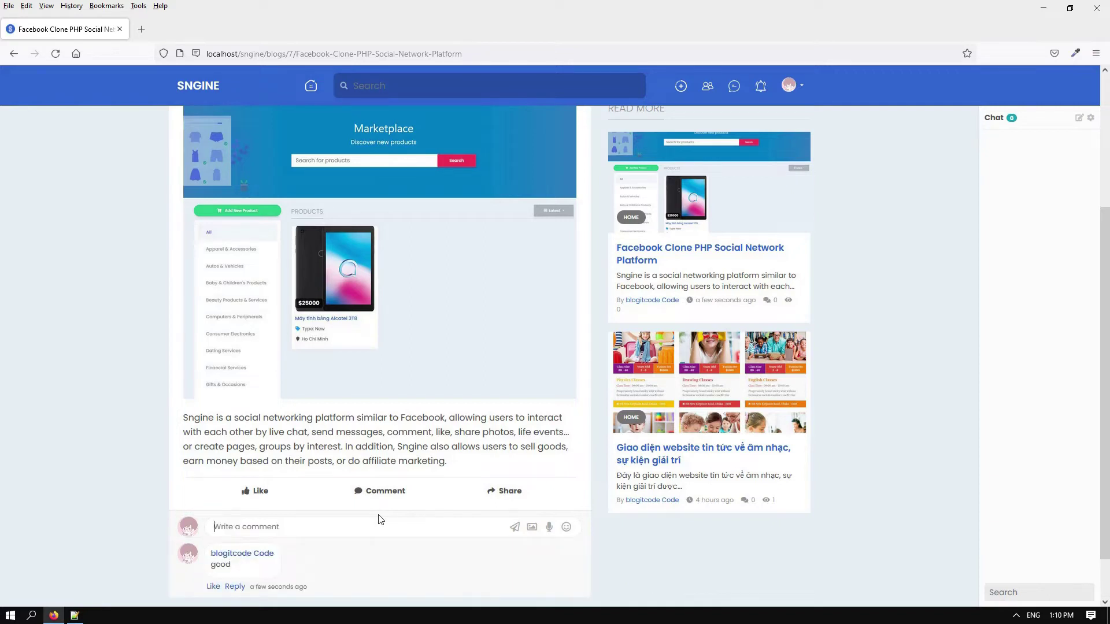
- Start a new product for sale in My Products, named "Latop dell" with a price of 1000
click(202, 89)
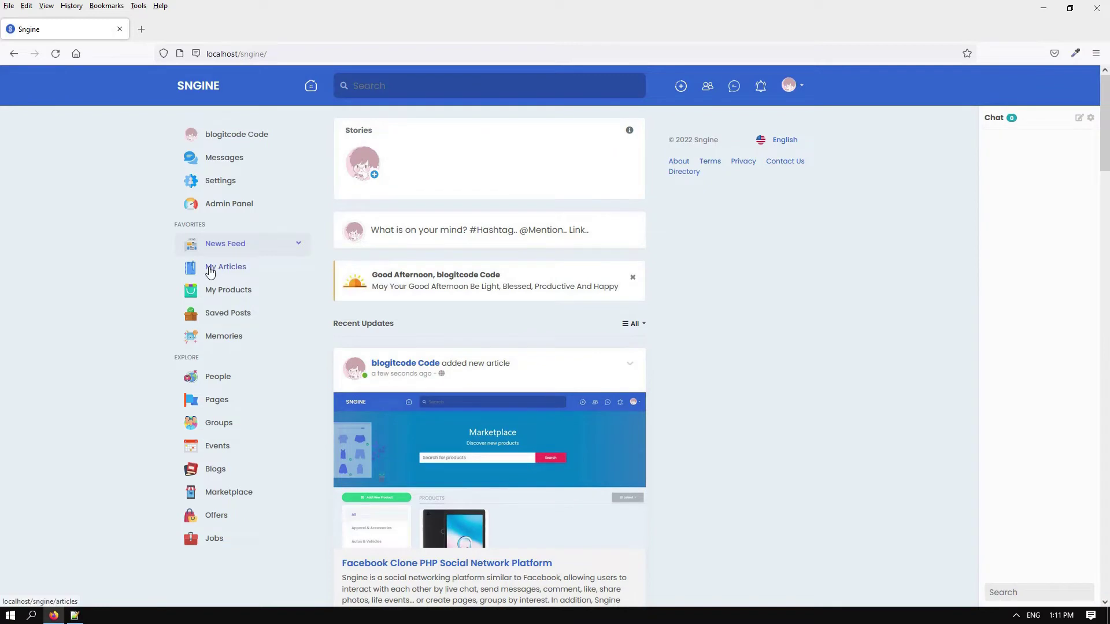
click(210, 297)
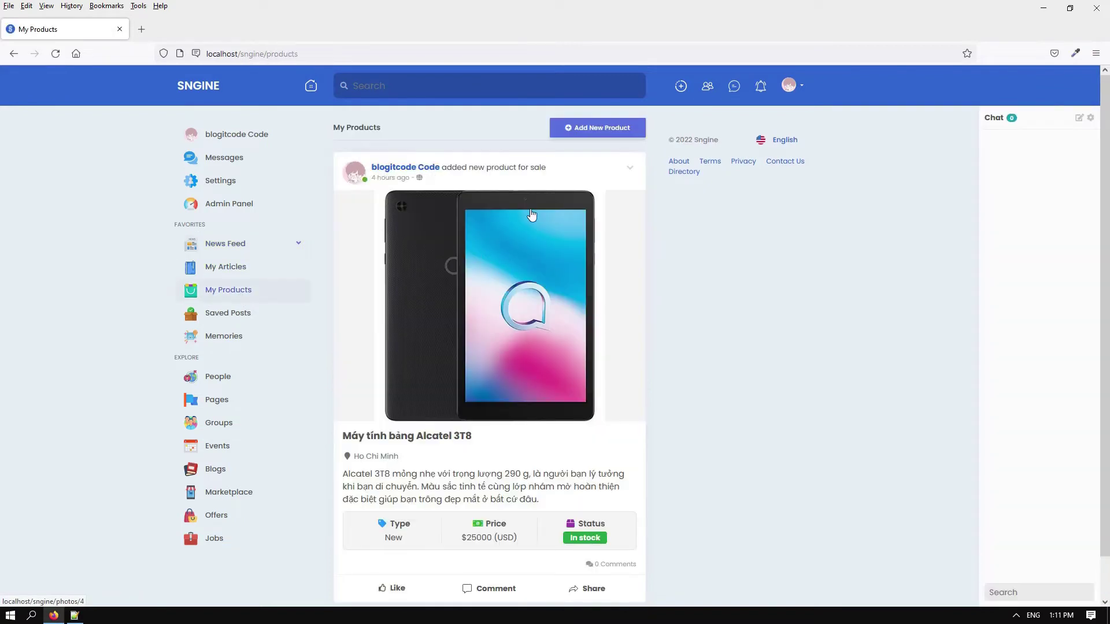
click(578, 134)
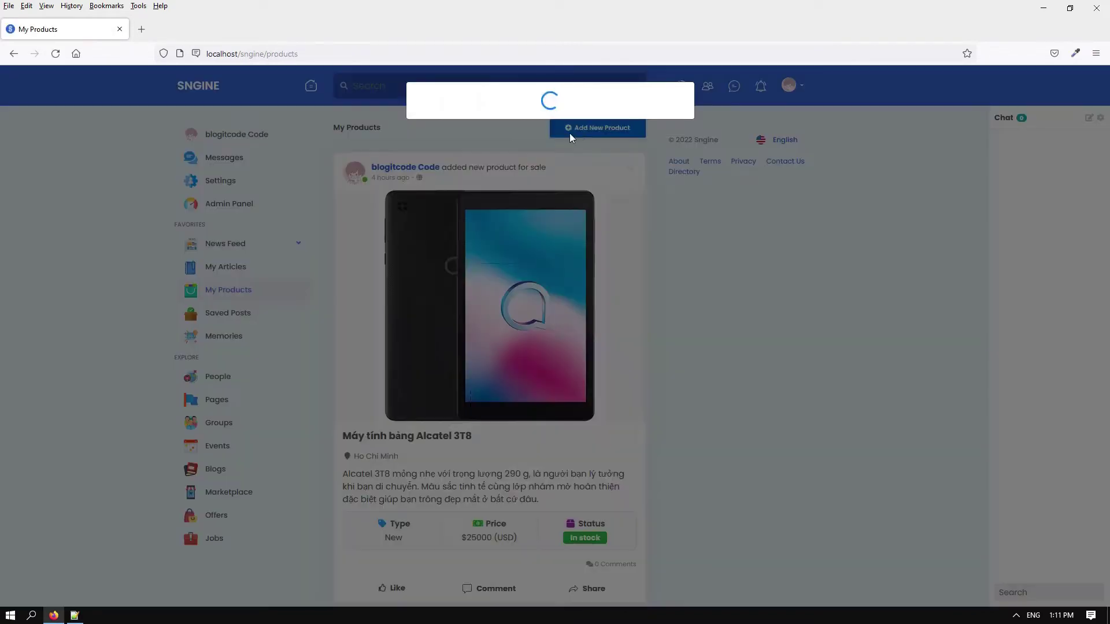
click(503, 155)
click(505, 151)
click(509, 147)
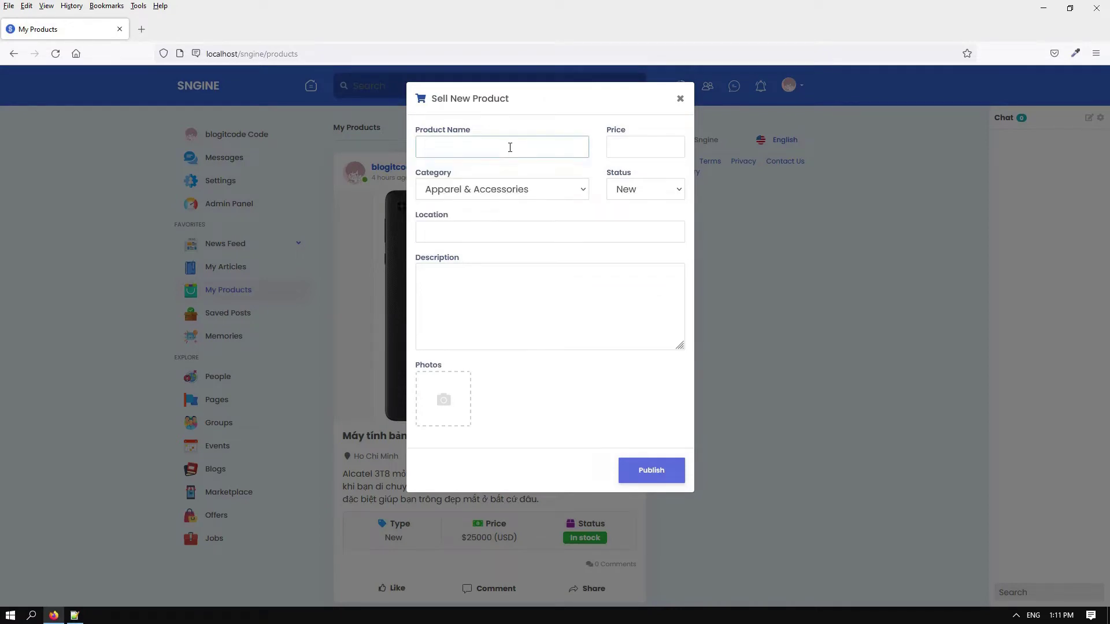
text(Lat)
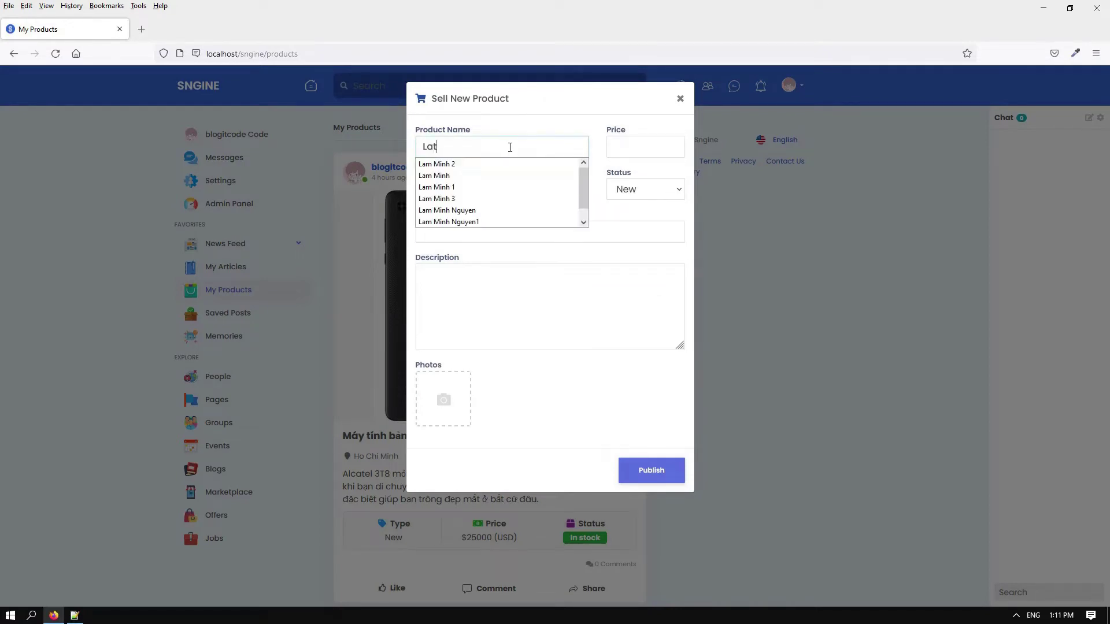
text(op dell)
key(Tab)
text(1000)
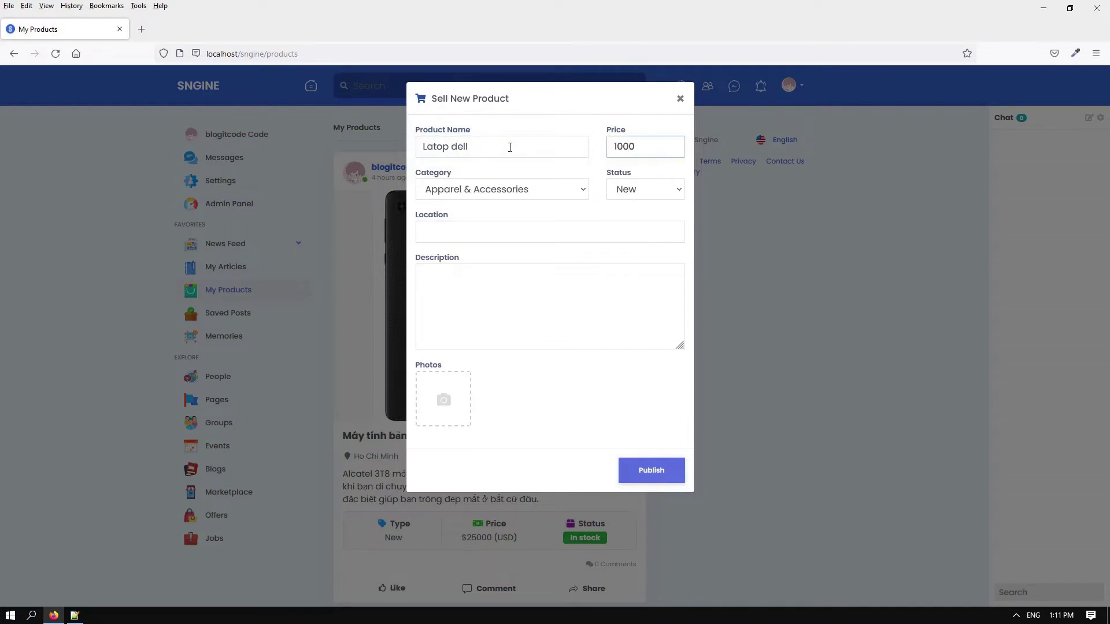
- Set the product's category to Computers & Peripherals, its location to USA and its description to "Latop dell"
click(512, 191)
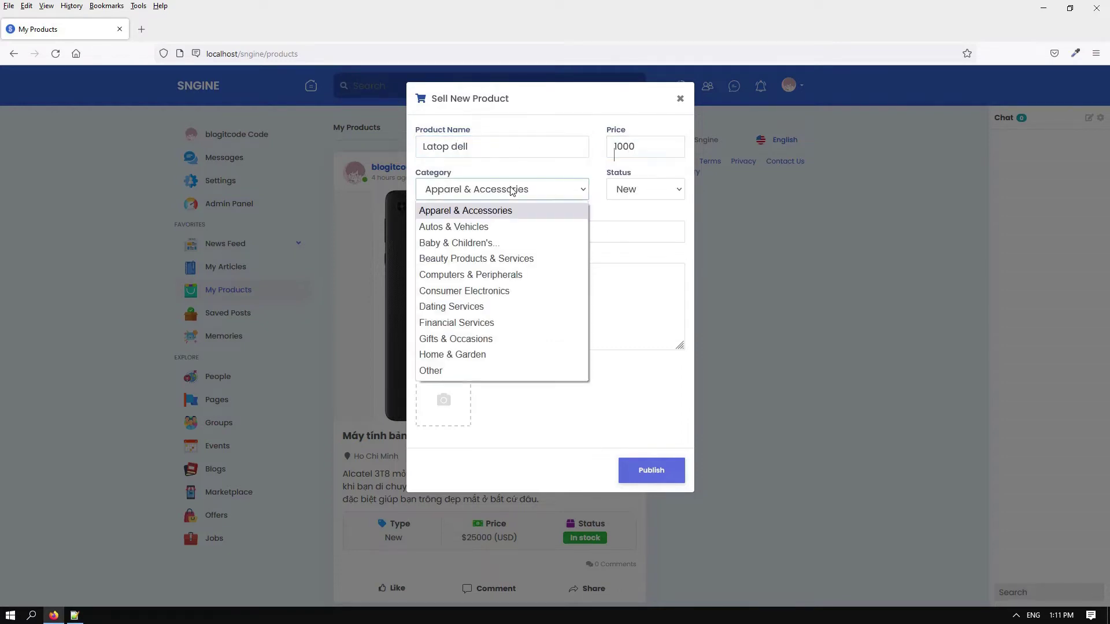
click(502, 270)
click(482, 238)
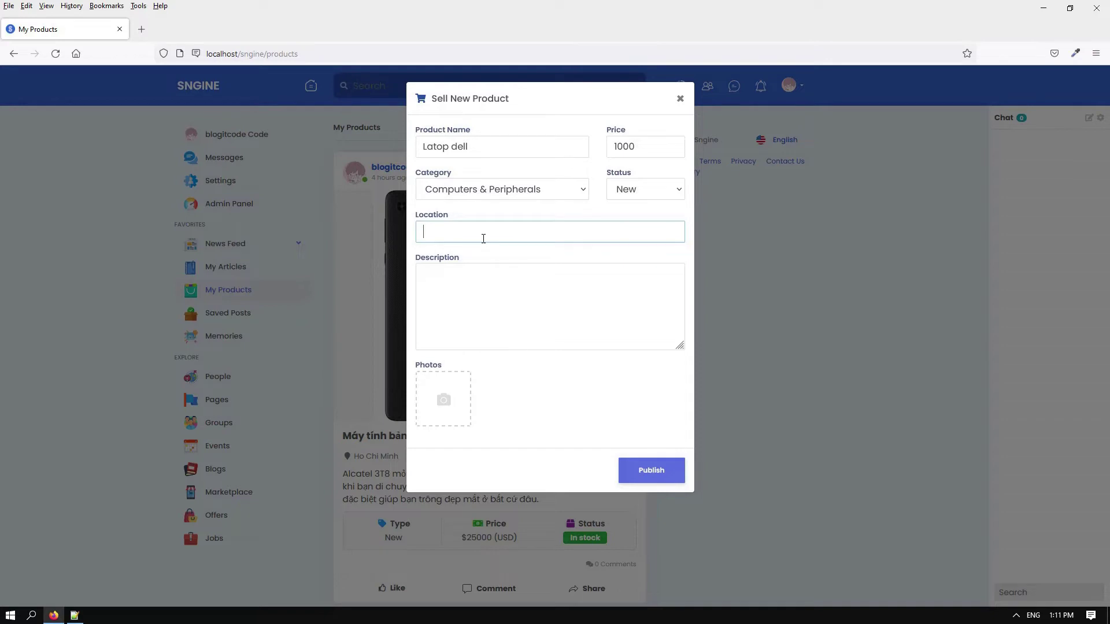
click(469, 274)
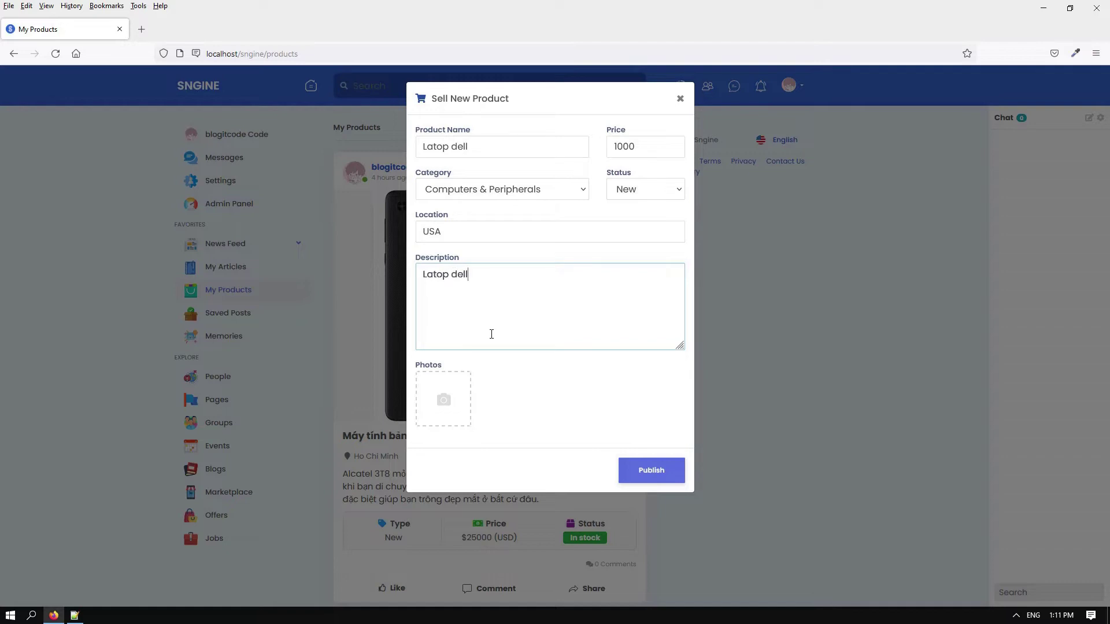
- Upload the sngine-blog image as the product photo and publish the product
click(443, 399)
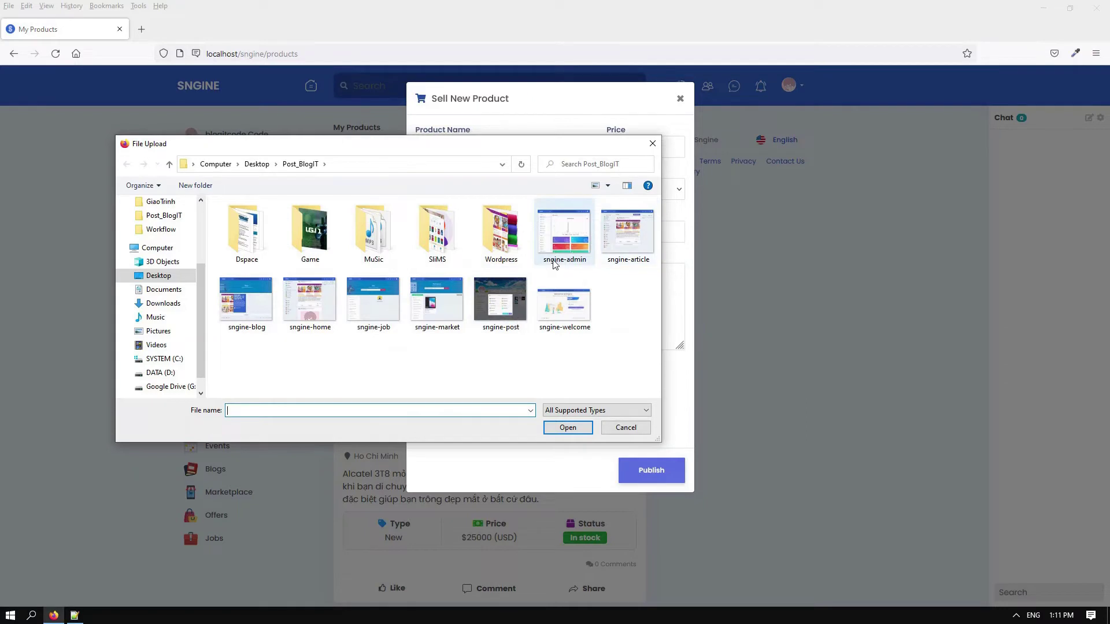
click(264, 302)
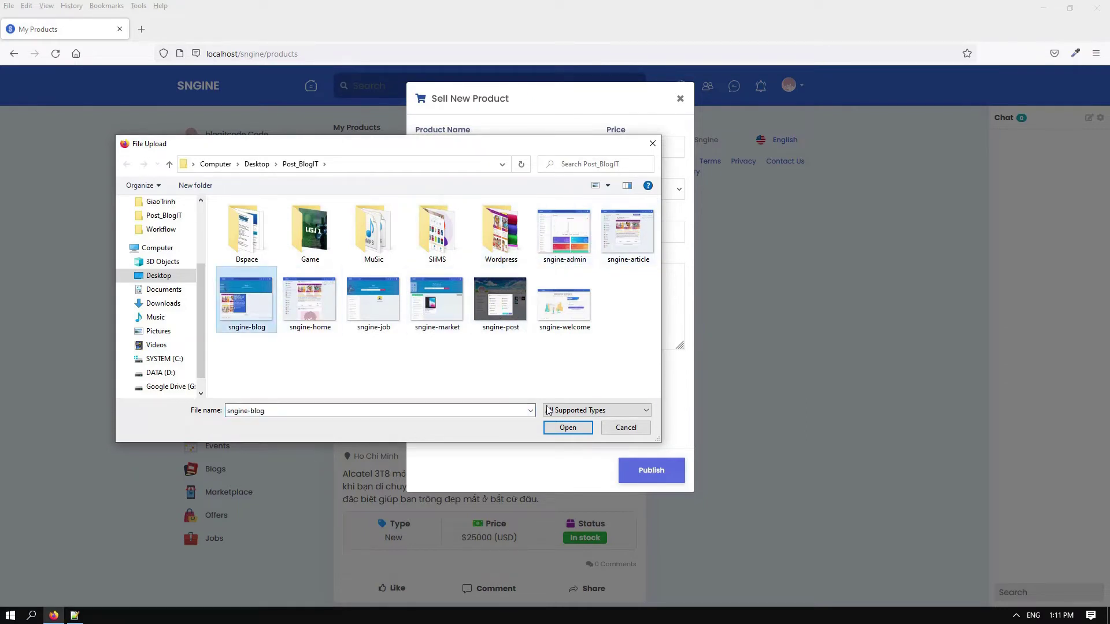
click(564, 427)
click(650, 468)
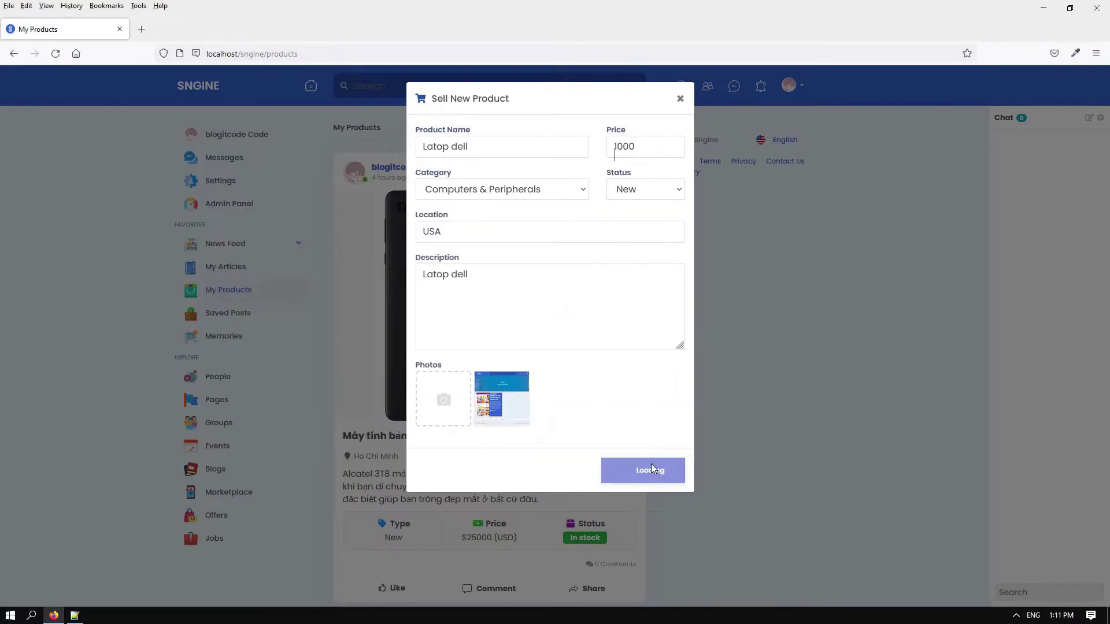
- Comment "dell" on the published product post
scroll(468, 271, down, 2)
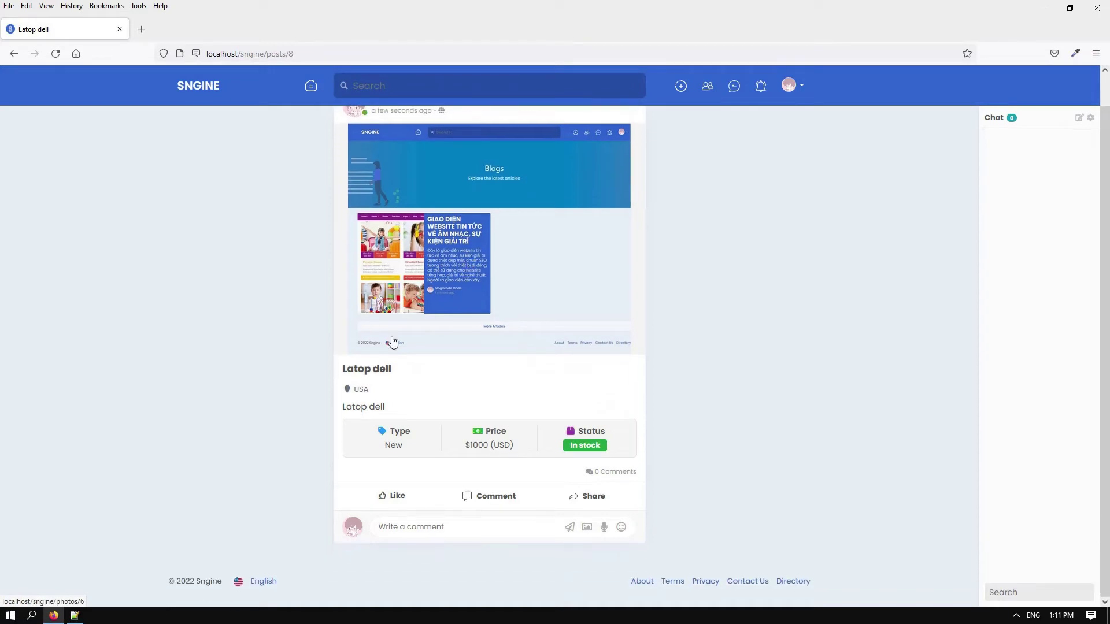
click(445, 500)
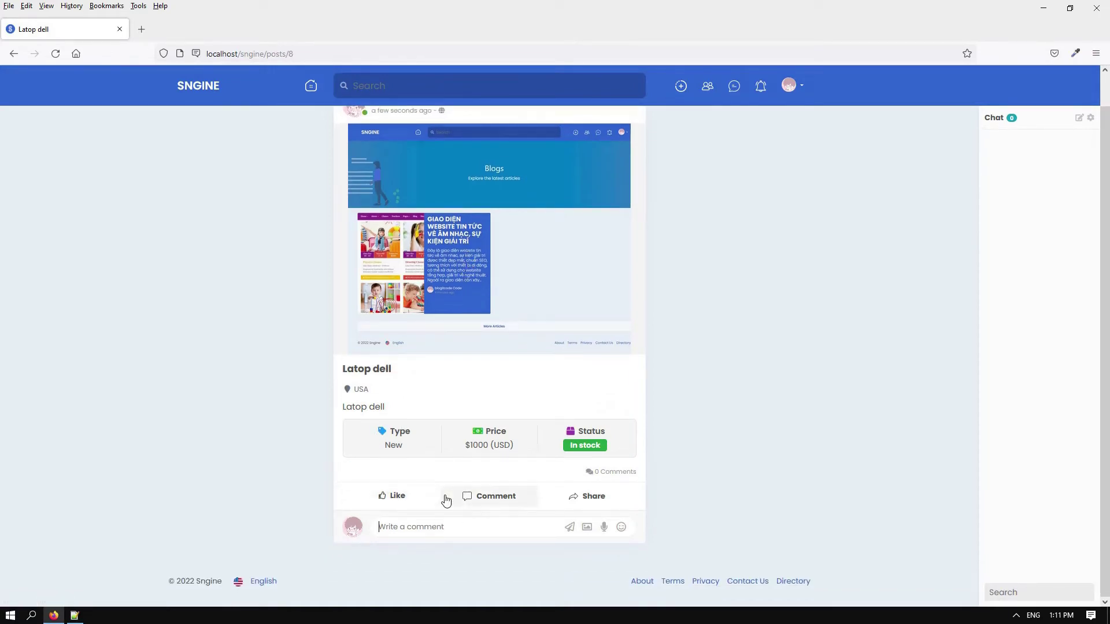
text(dell)
key(Return)
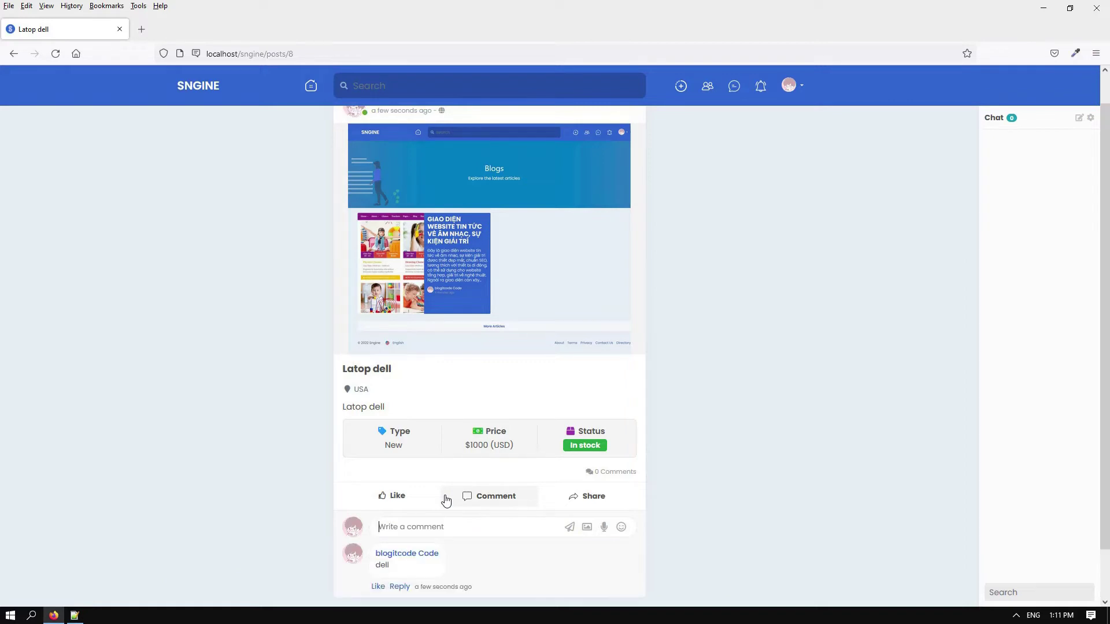
scroll(563, 168, up, 1)
scroll(566, 167, down, 2)
scroll(568, 168, up, 2)
- Return to the home page, go to Pages and start a new page named "BlogCode"
click(204, 88)
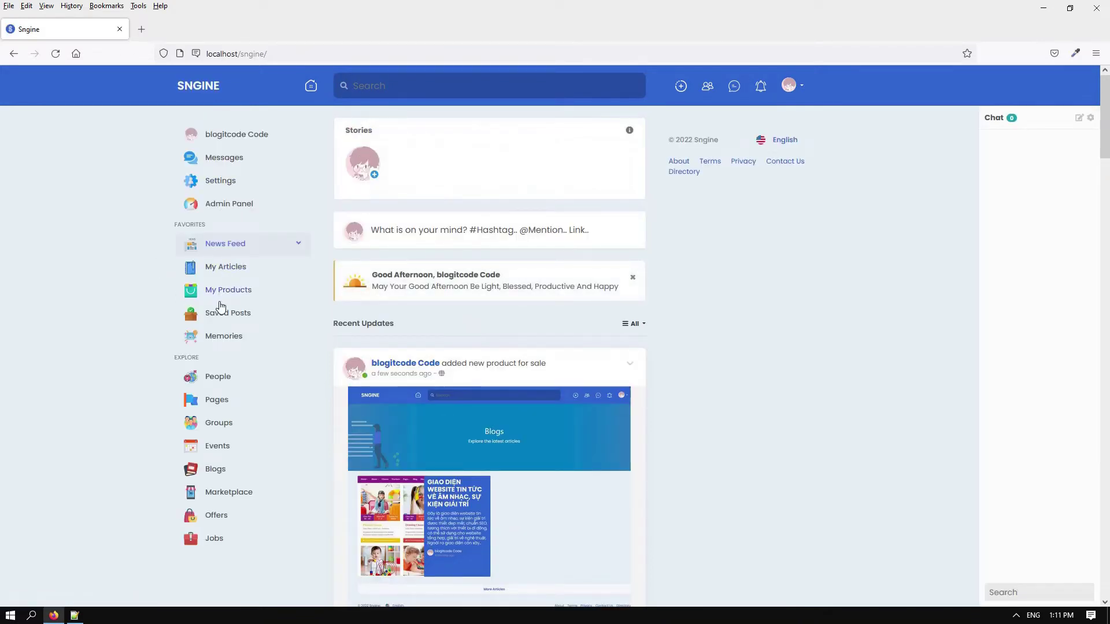
click(212, 384)
click(214, 398)
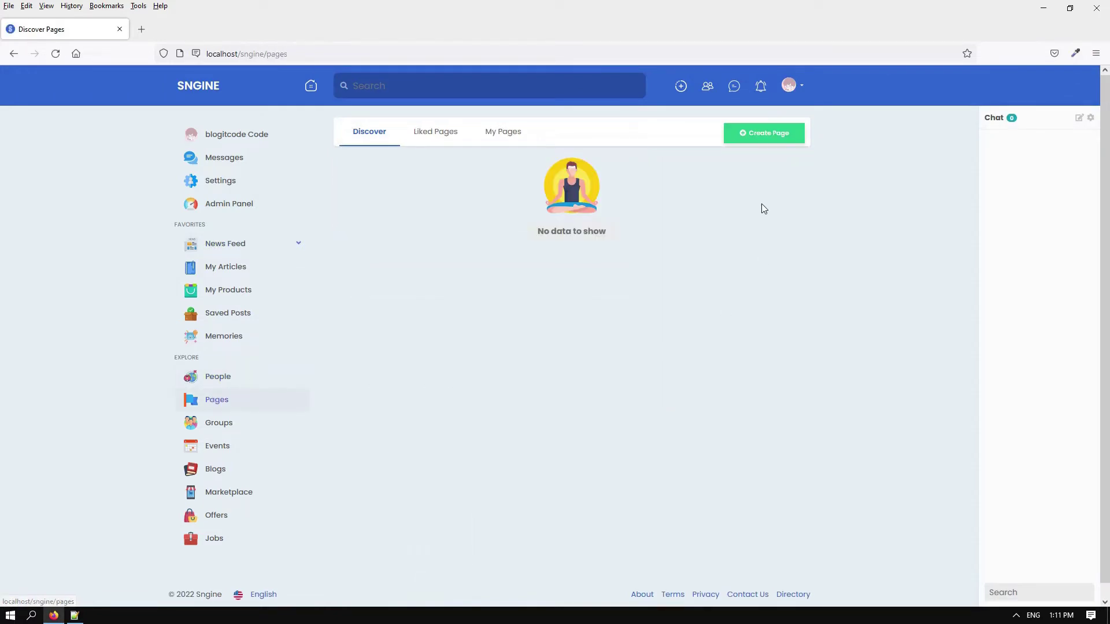
click(769, 137)
click(565, 154)
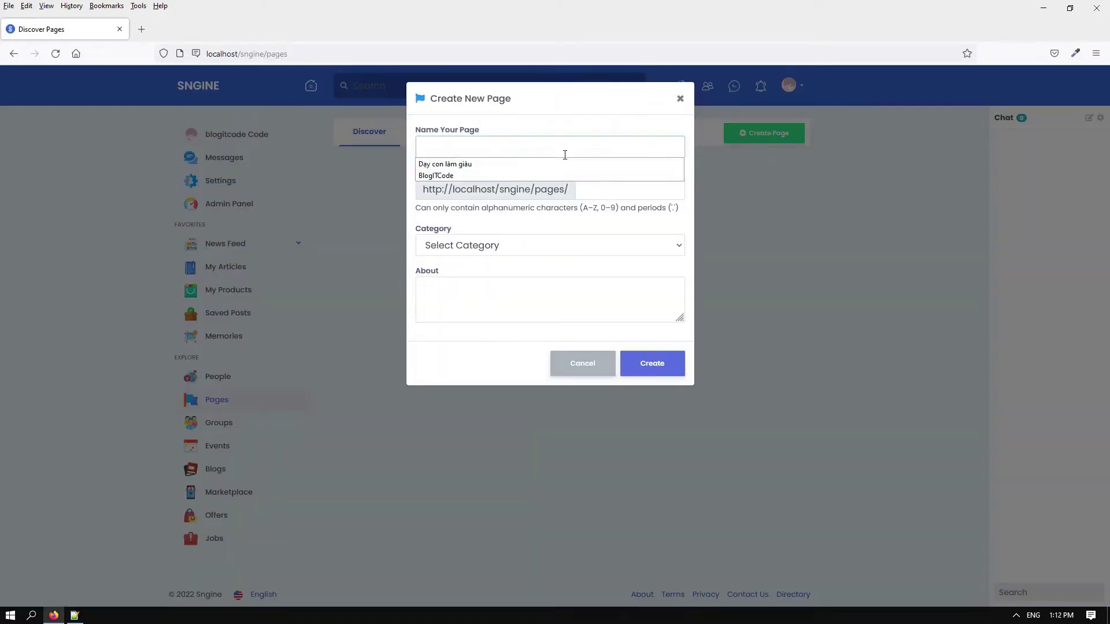
click(564, 151)
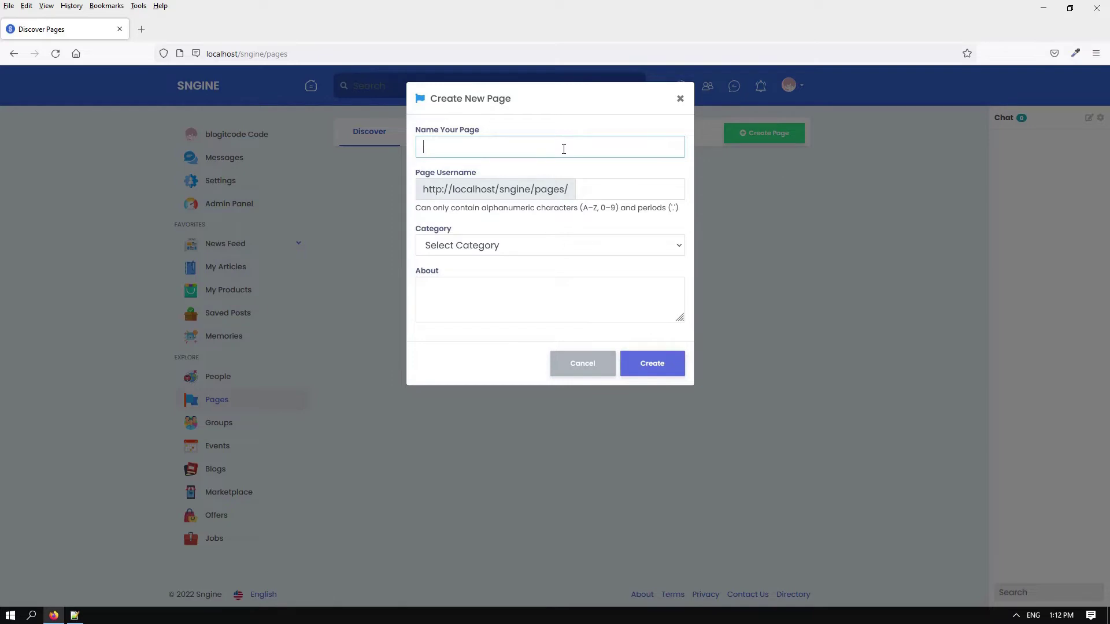
text(Bl)
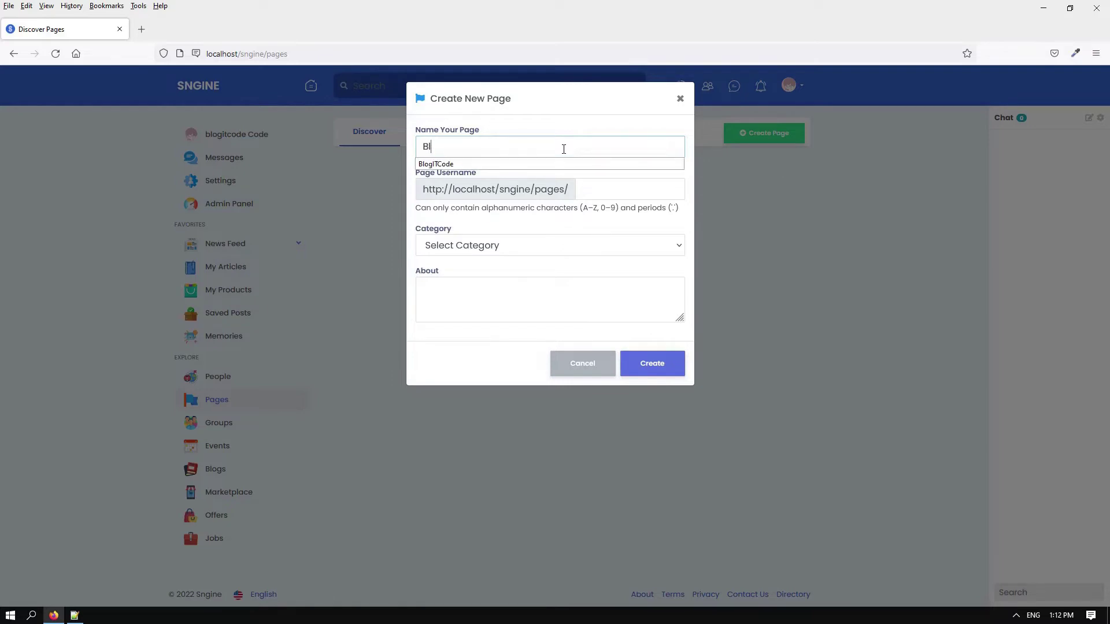
text(ogCode)
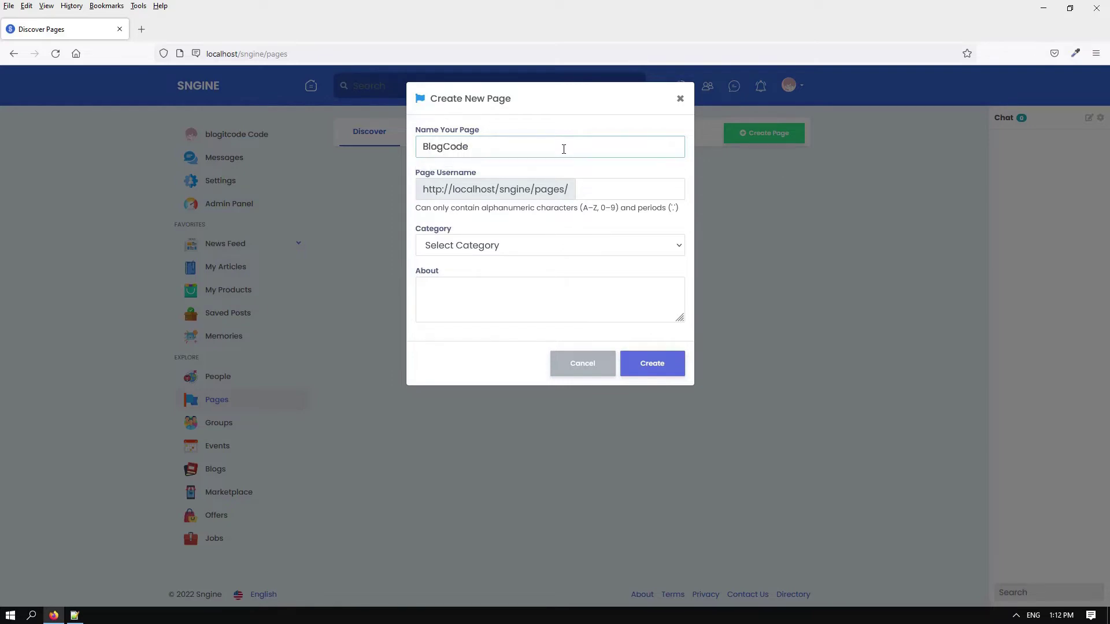
- Set the new page's username to "blogcode" and its category to Education
click(534, 189)
drag(537, 190, 564, 190)
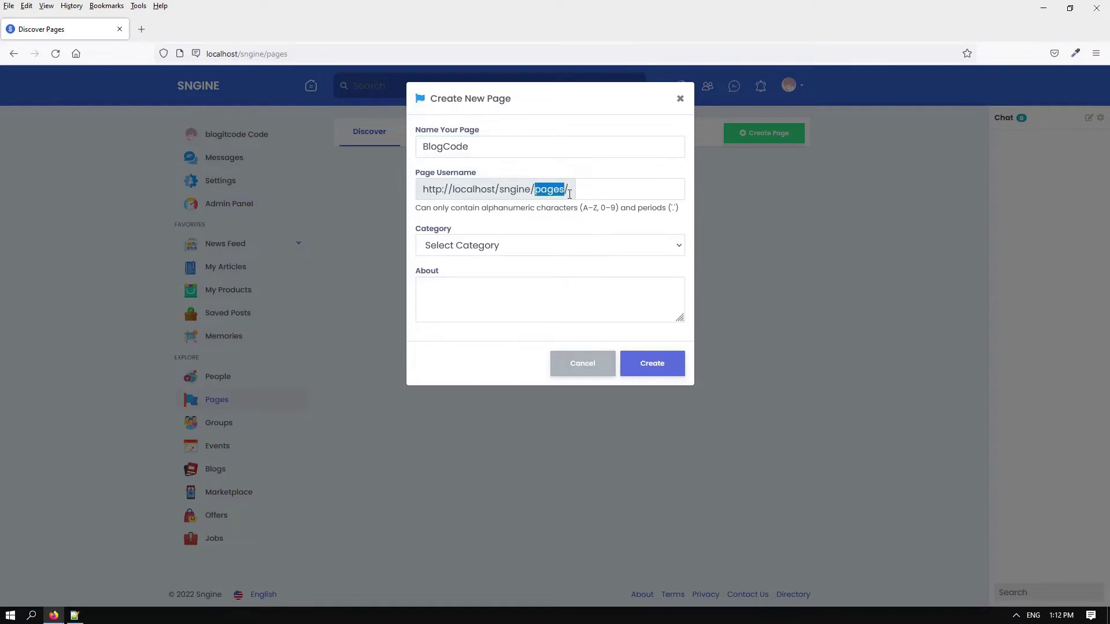
click(622, 189)
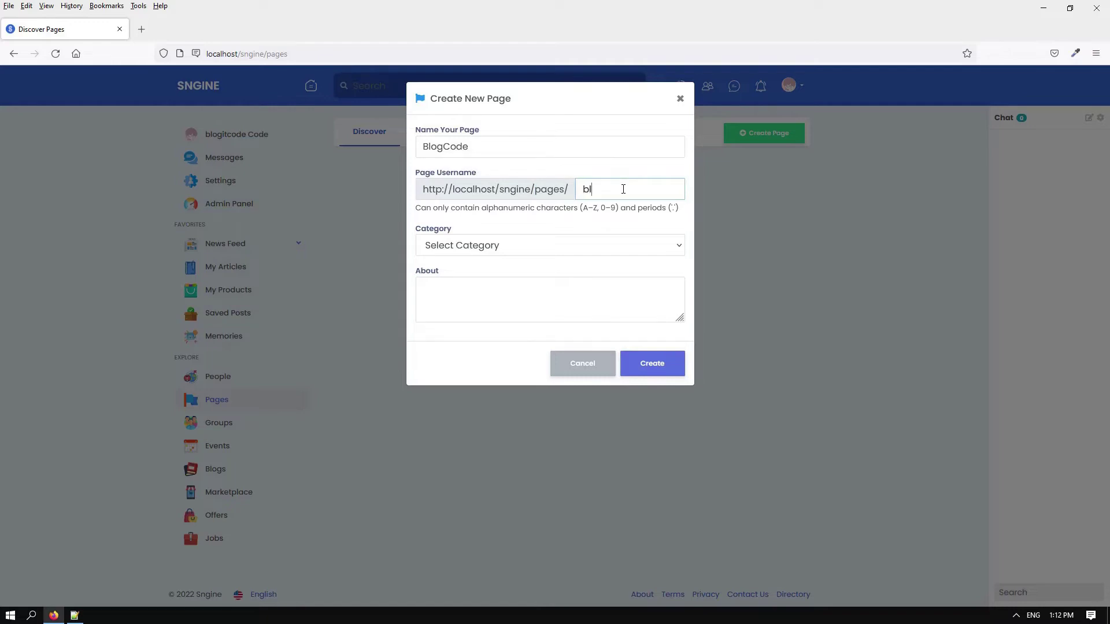
click(553, 252)
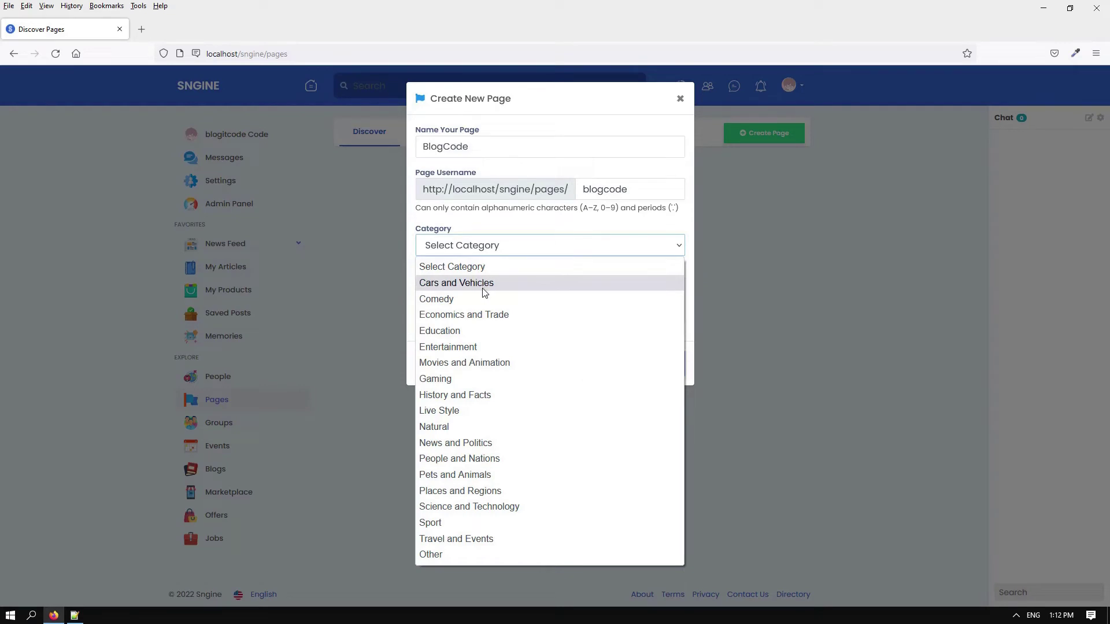
click(466, 329)
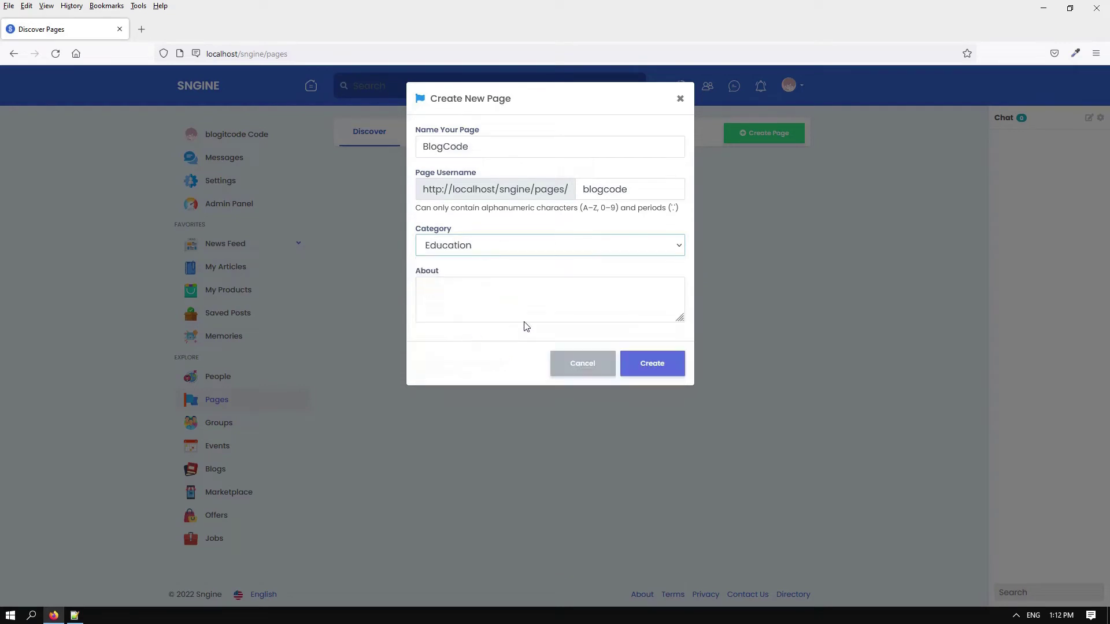
- Create the page and set the avatar_boy image from the Pictures folder as its profile picture, saving the crop
click(652, 366)
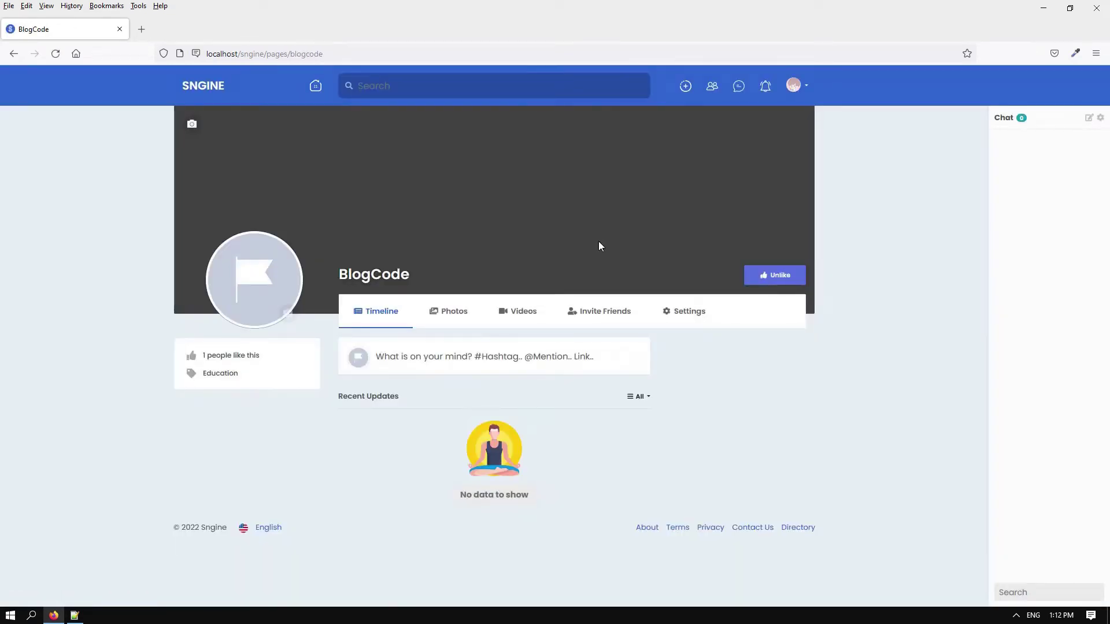
click(286, 313)
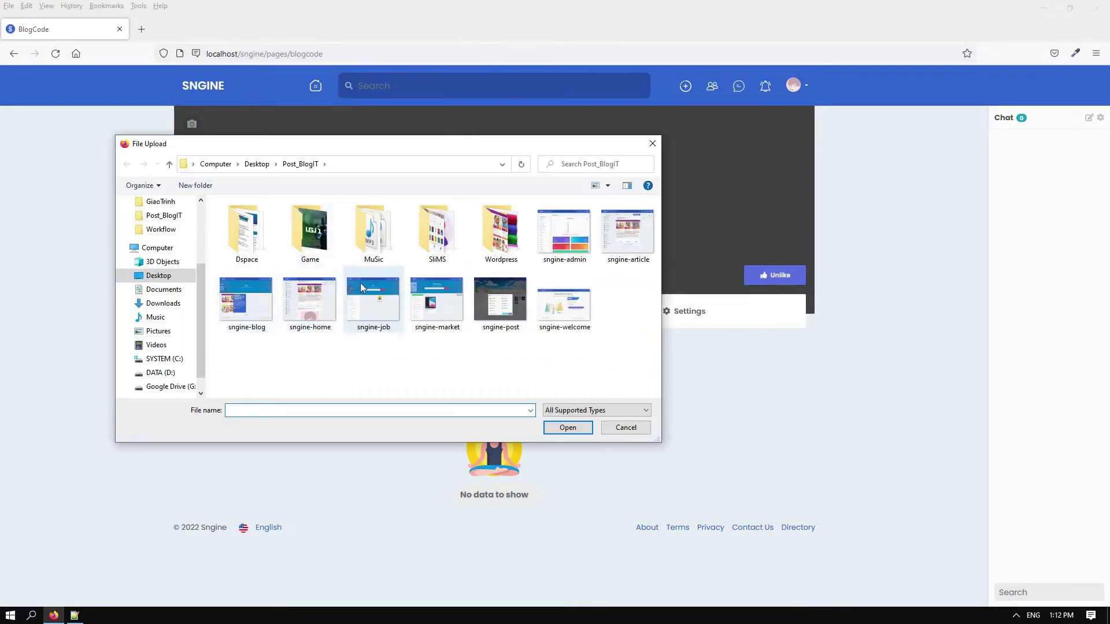
scroll(173, 257, up, 2)
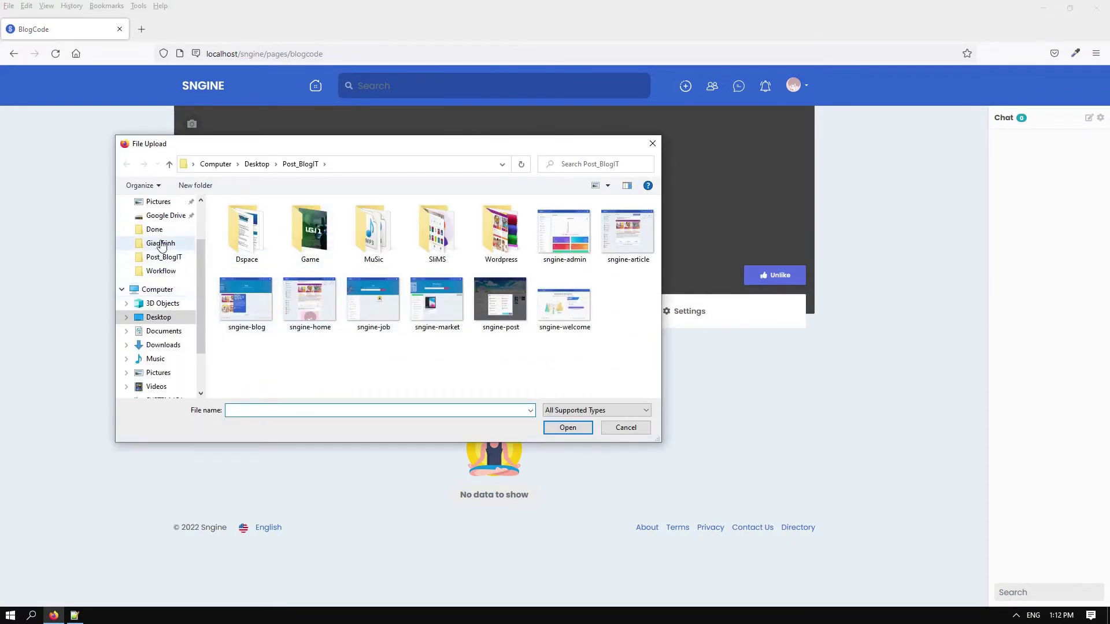
click(157, 215)
double_click(427, 245)
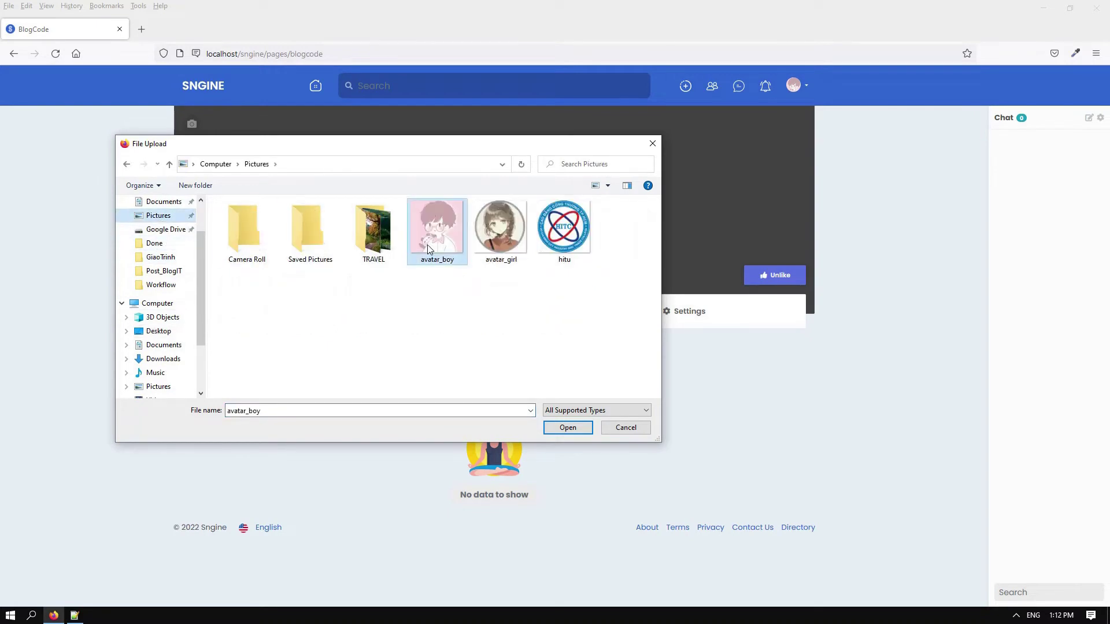
click(659, 429)
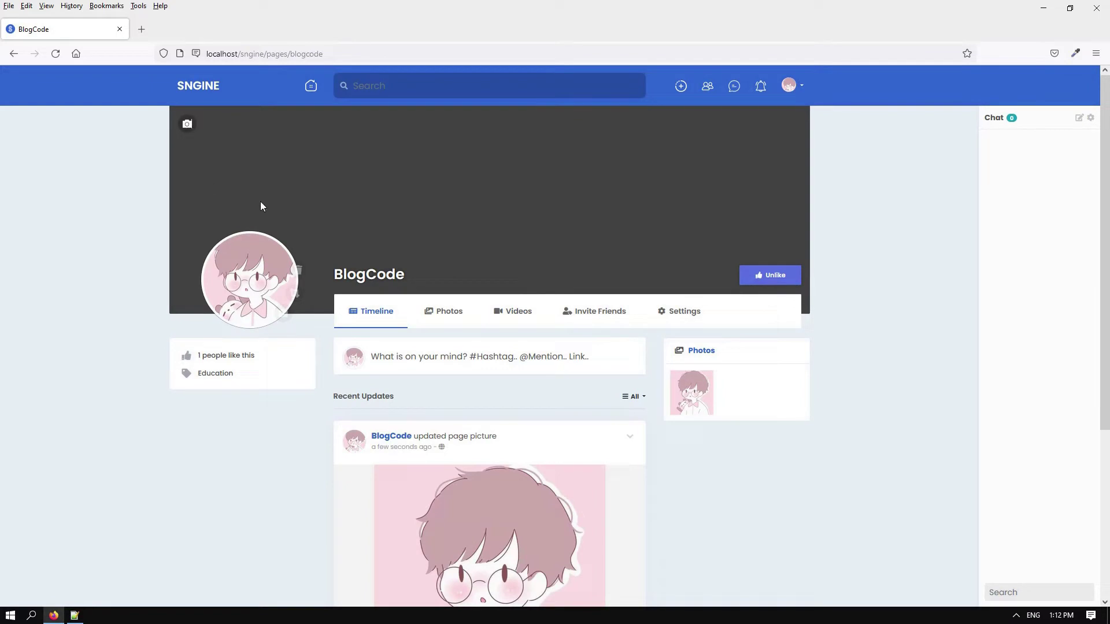
- Upload the budapest_citadel wallpaper from the TRAVEL folder as the page's cover and shift it upward to show the purple flowers
click(186, 124)
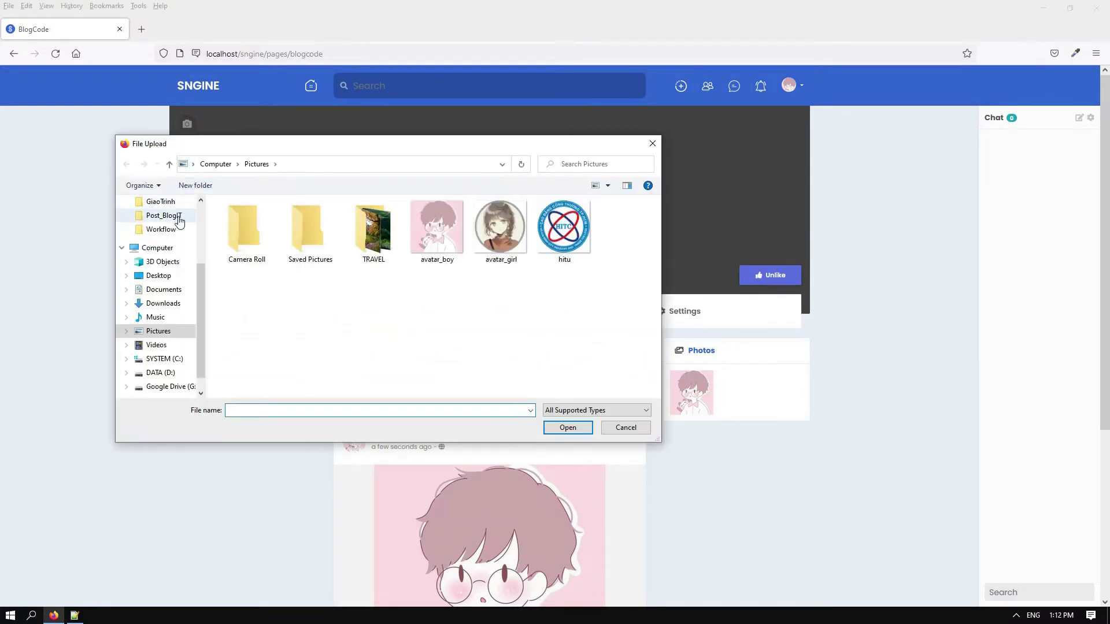
double_click(352, 244)
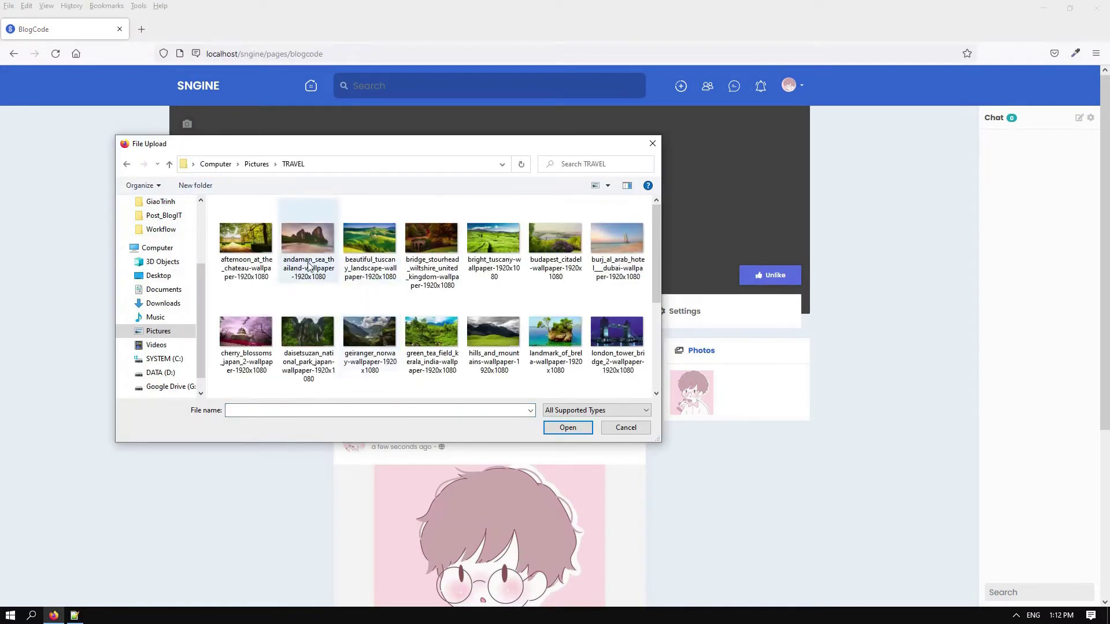
double_click(538, 242)
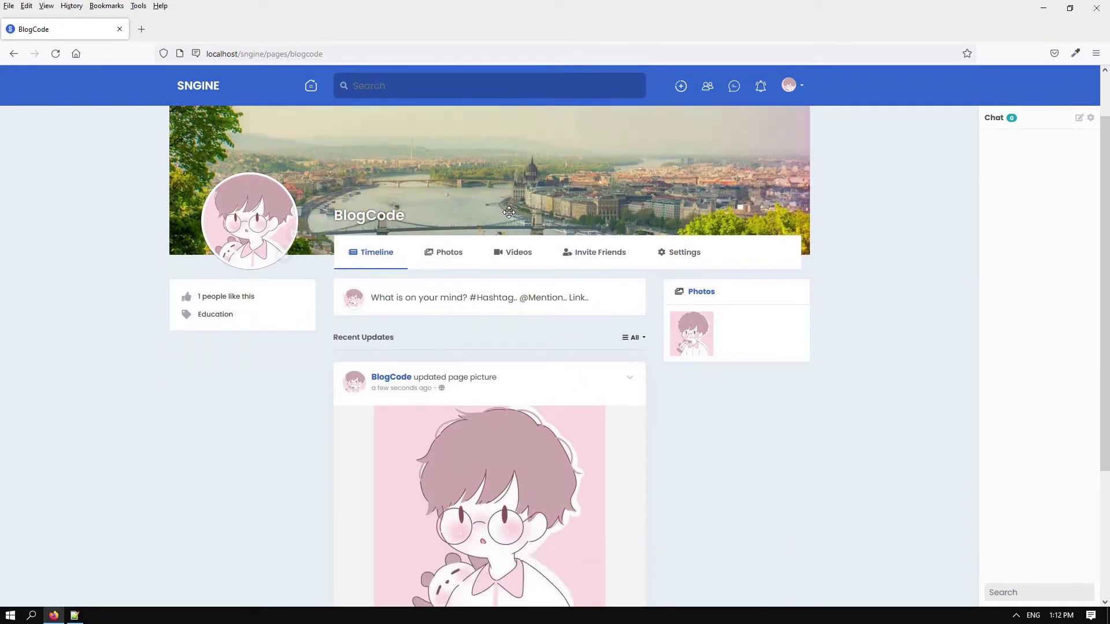
drag(508, 212, 506, 173)
drag(497, 237, 497, 177)
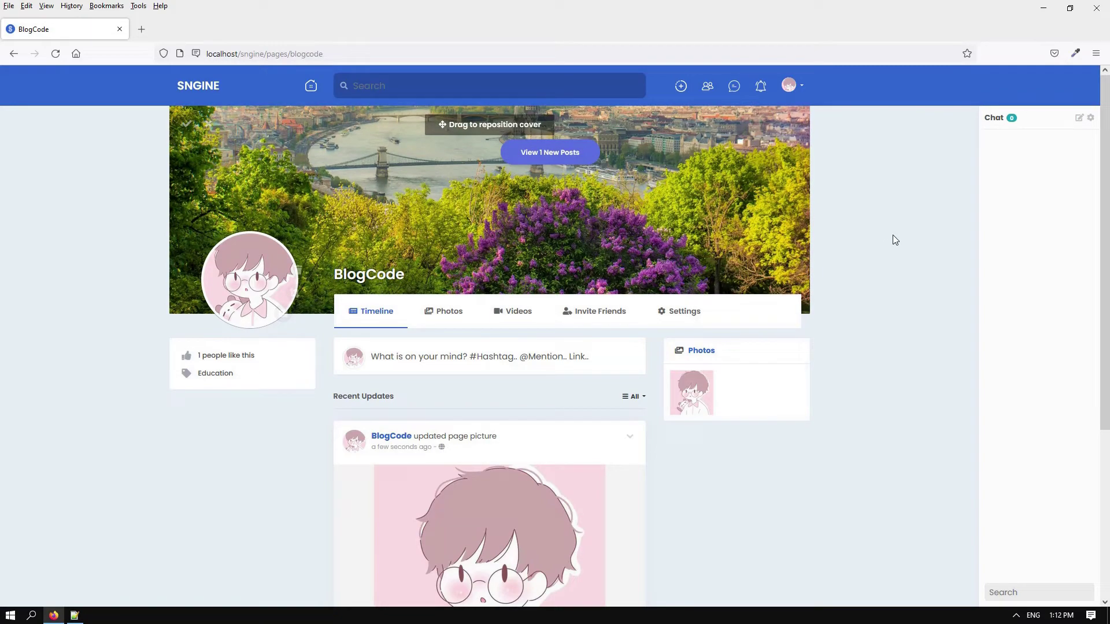
- Start a new post on the page's timeline and attach the landmark_of_brela wallpaper as its photo
scroll(269, 450, down, 5)
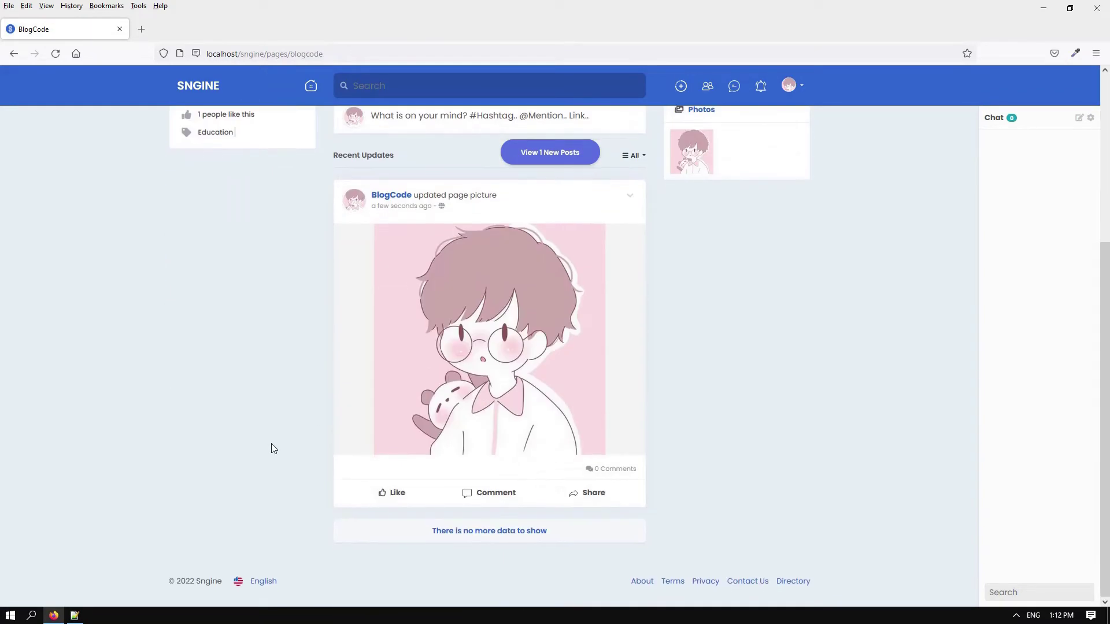
scroll(271, 449, up, 5)
click(453, 353)
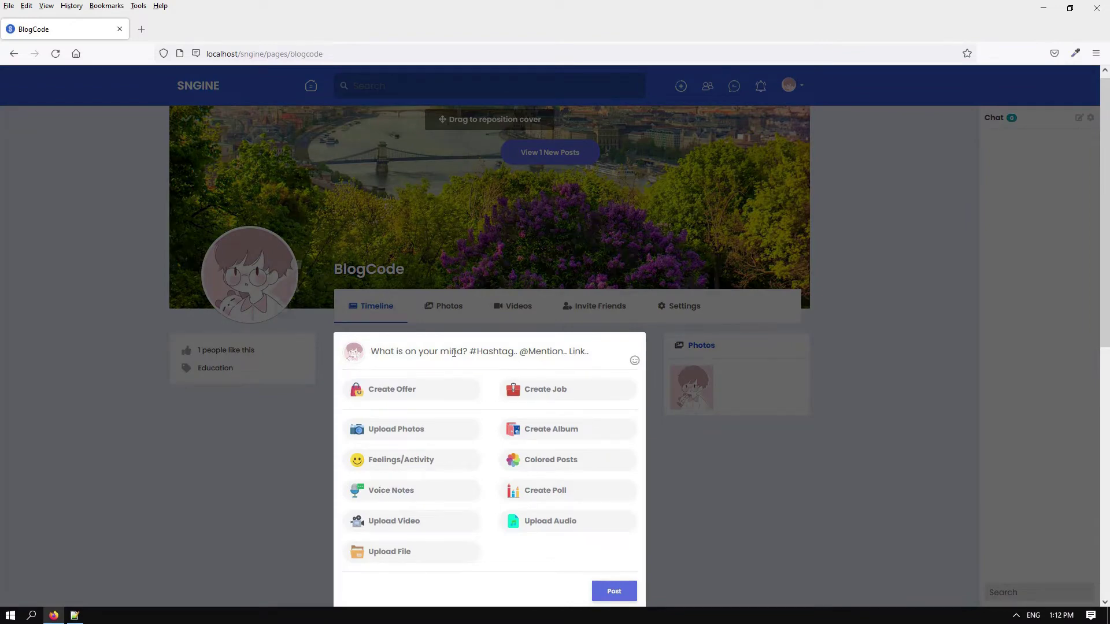
click(393, 429)
click(537, 336)
double_click(538, 335)
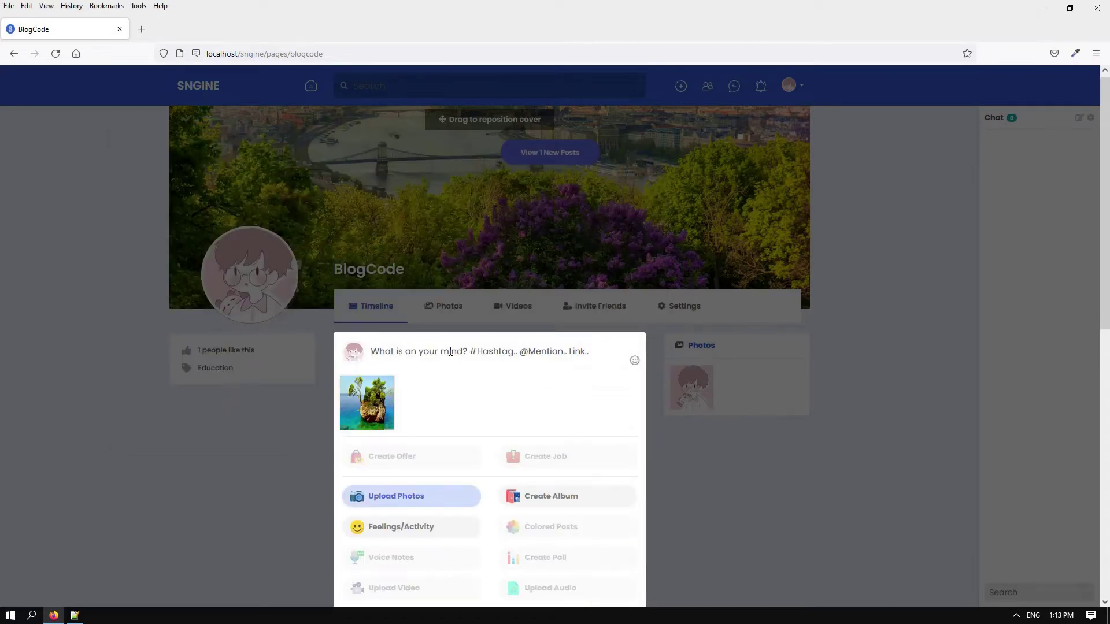
- Add the text "Test page" to the photo post and publish it on the page
click(450, 351)
text(Test page)
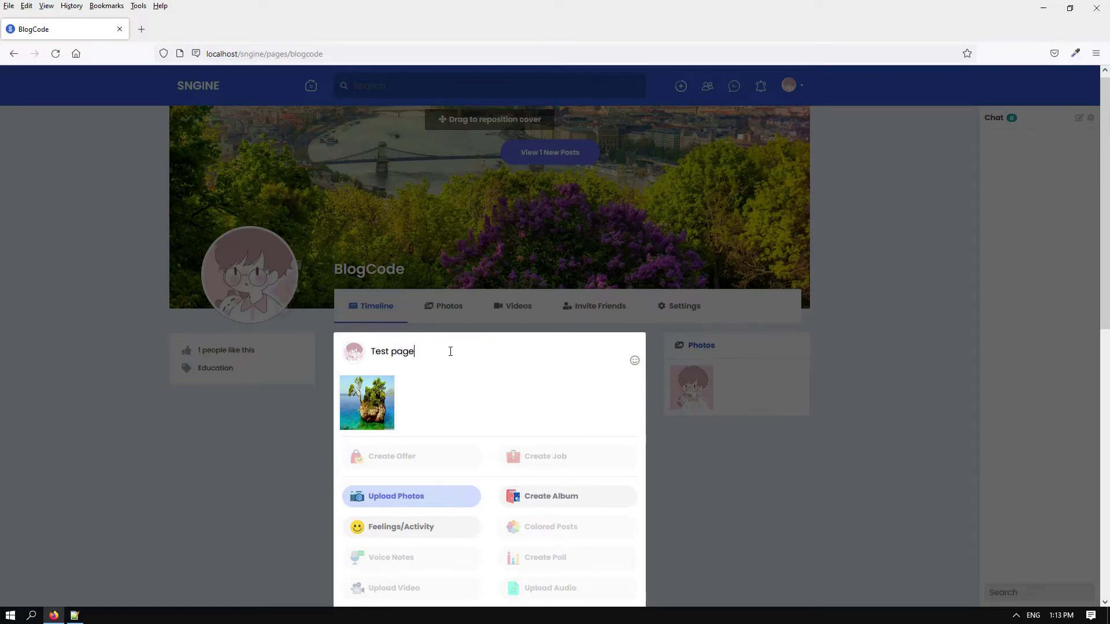
scroll(450, 352, down, 3)
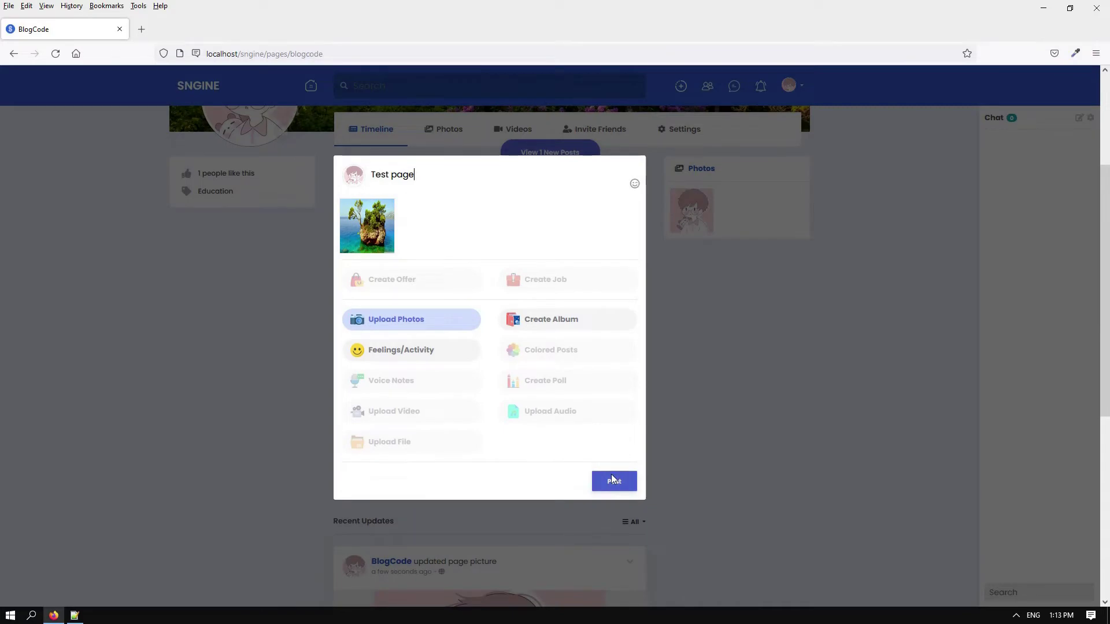
scroll(221, 338, down, 5)
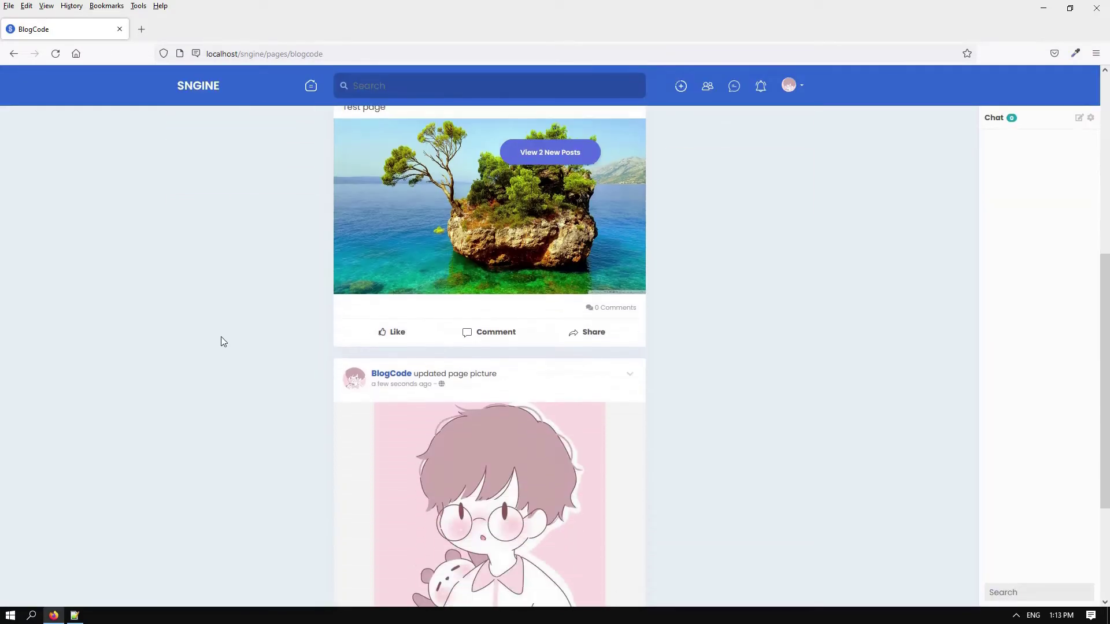
scroll(221, 336, up, 12)
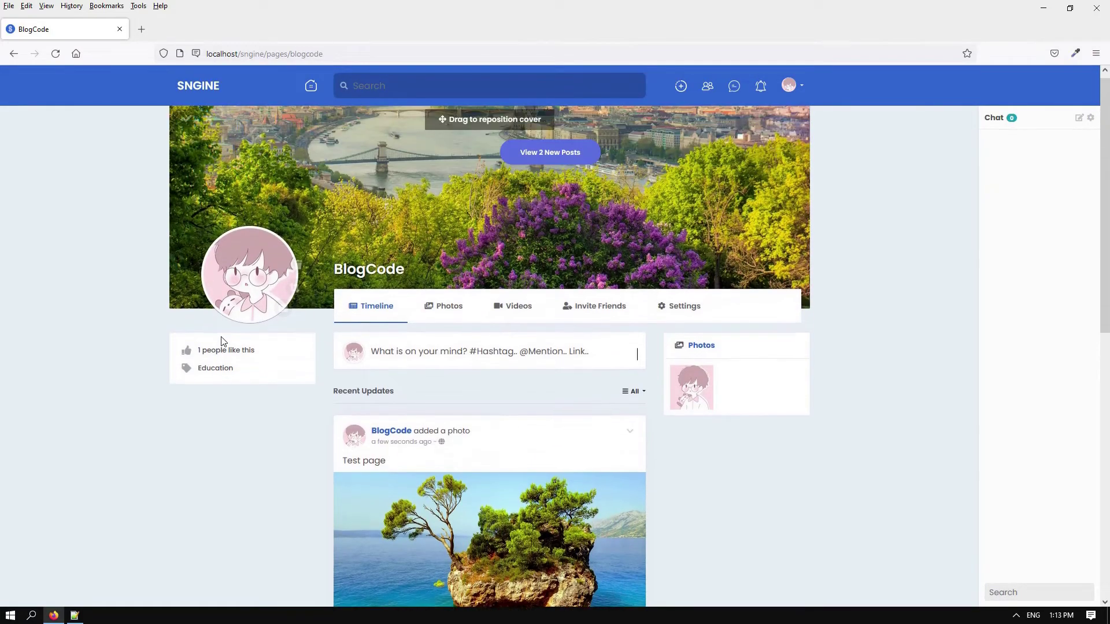
- Return to the home page, go to Groups and start a new group named "BlogCode"
click(195, 91)
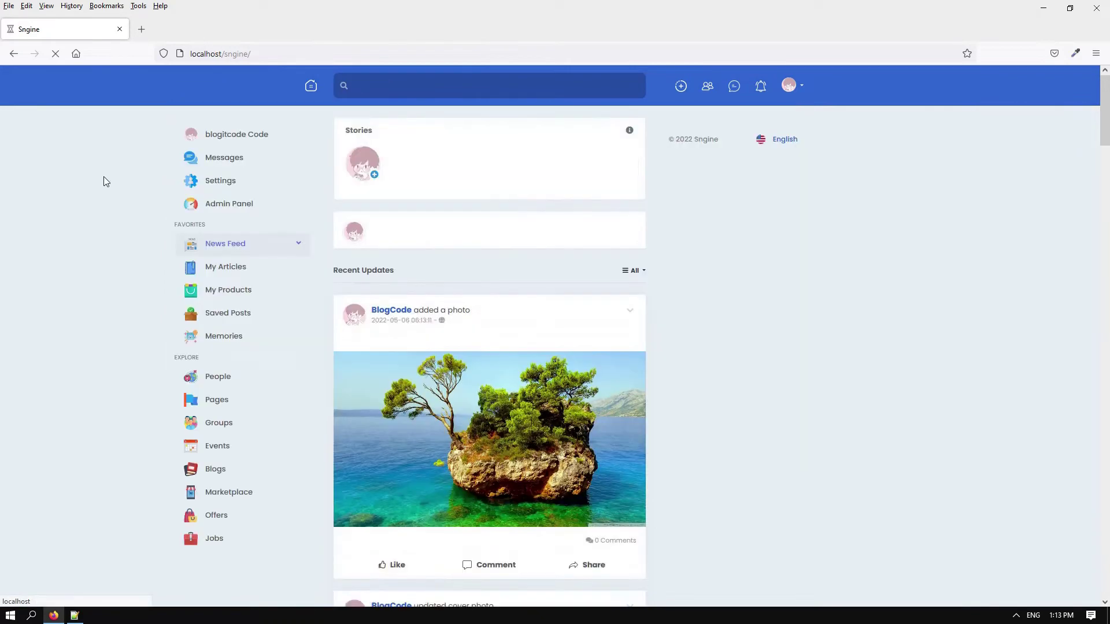
scroll(150, 326, down, 2)
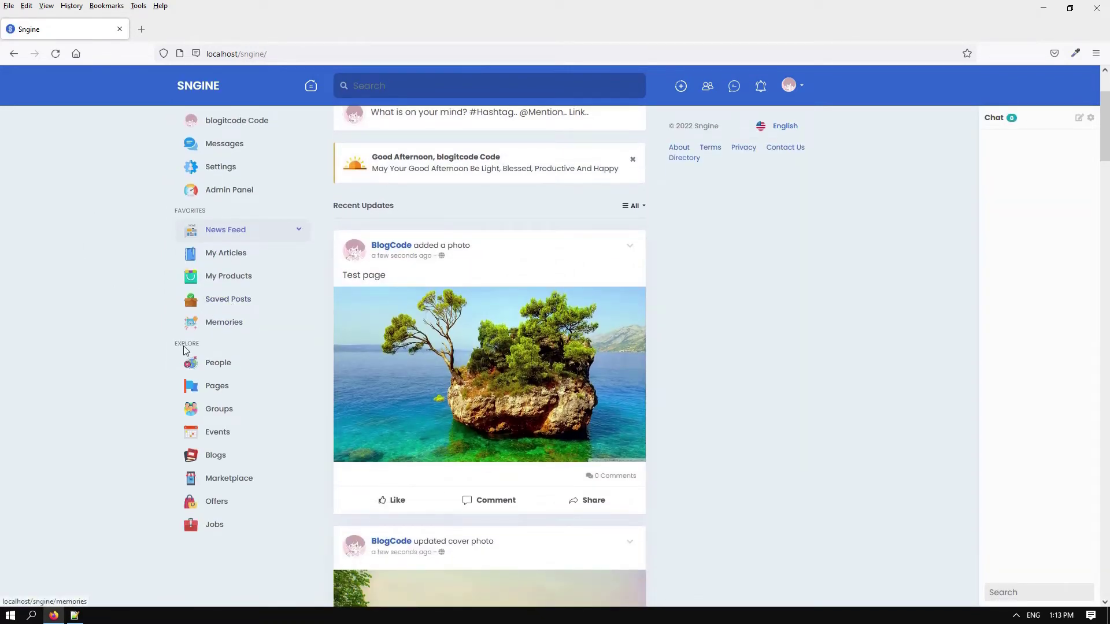
click(212, 411)
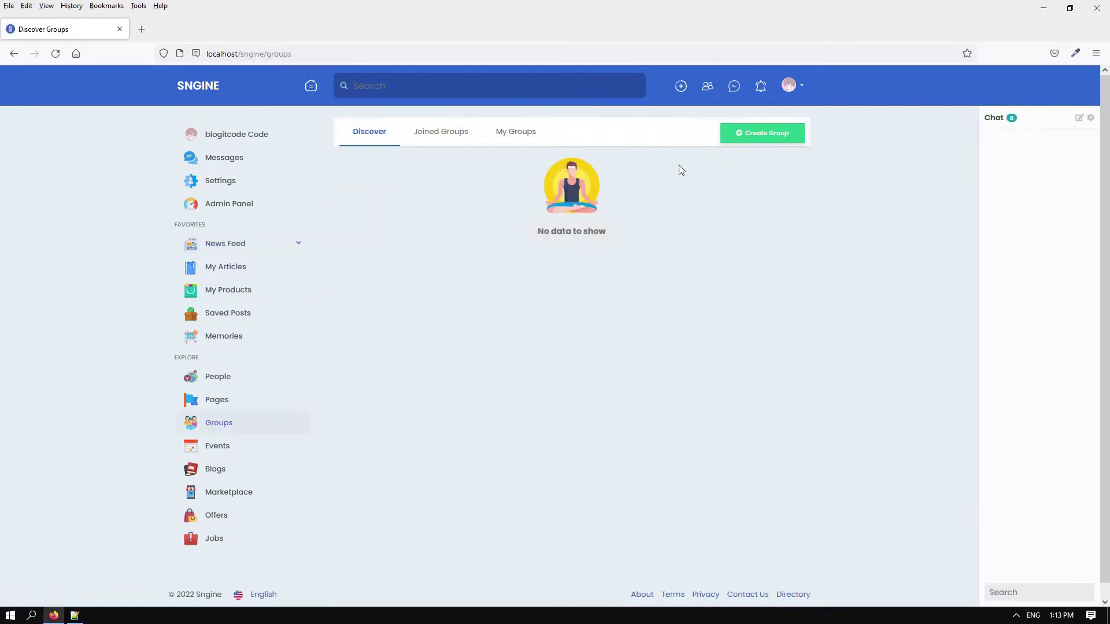
click(763, 135)
click(461, 149)
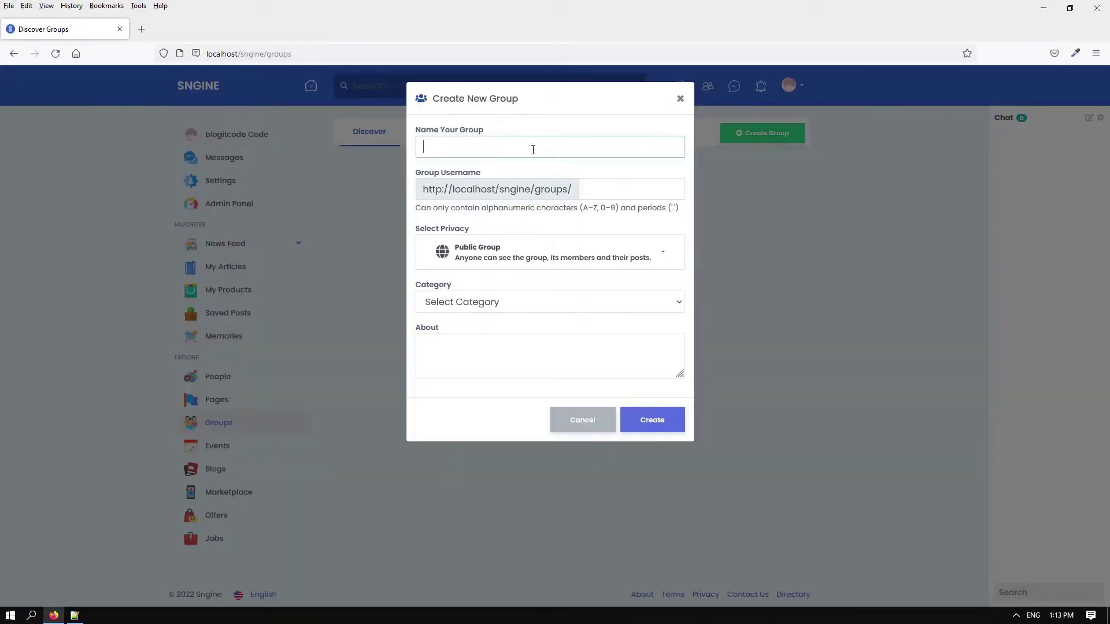
click(594, 175)
- Set the group's username to "blogcode" and its category to Education, and create the group
click(631, 184)
text(blogcode)
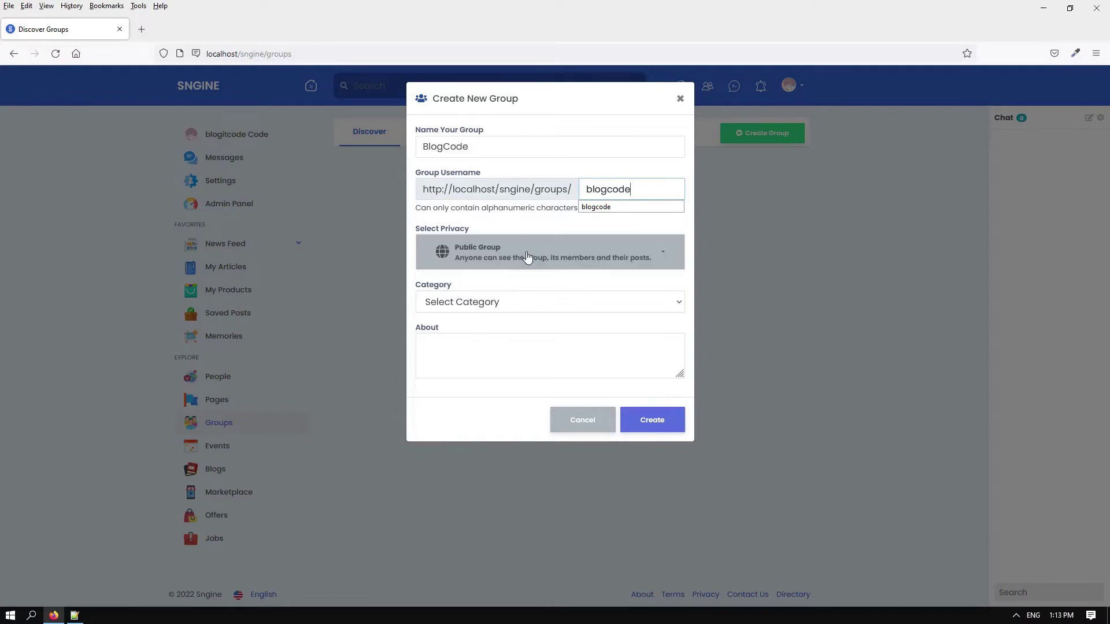
click(496, 303)
click(473, 385)
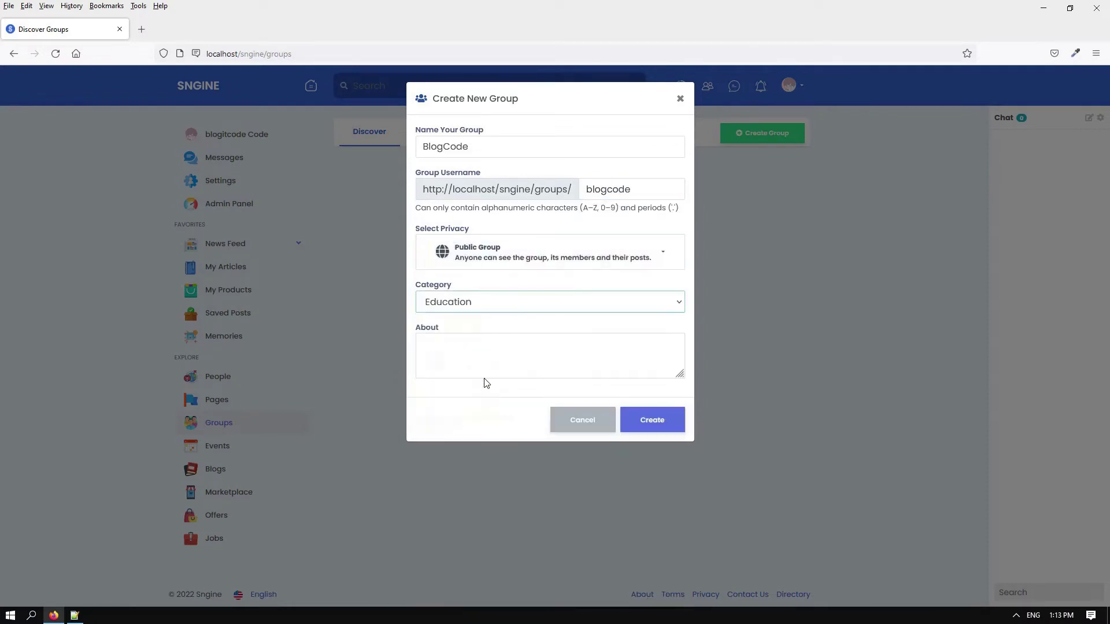
click(649, 419)
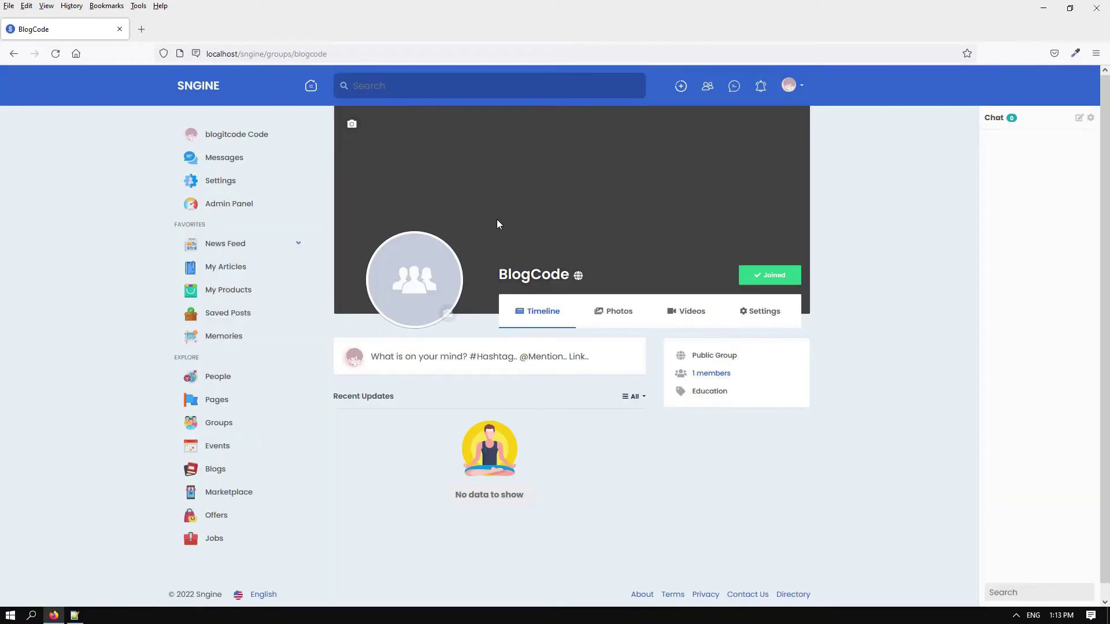
- Upload the avatar_girl image from the Pictures folder as the group's profile picture and save the crop
click(448, 314)
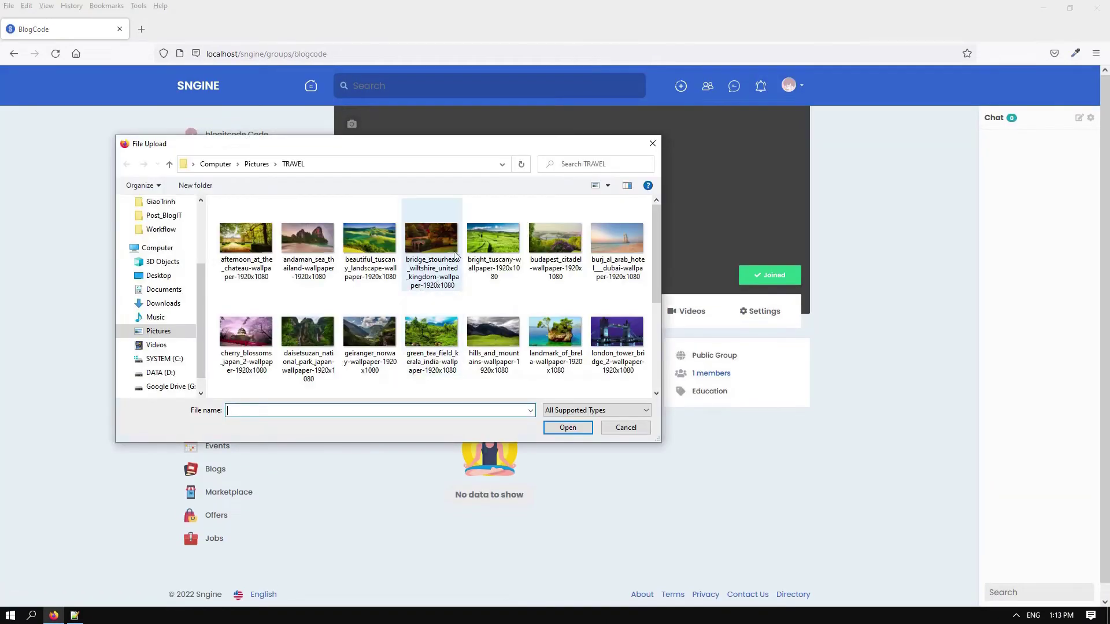
click(251, 166)
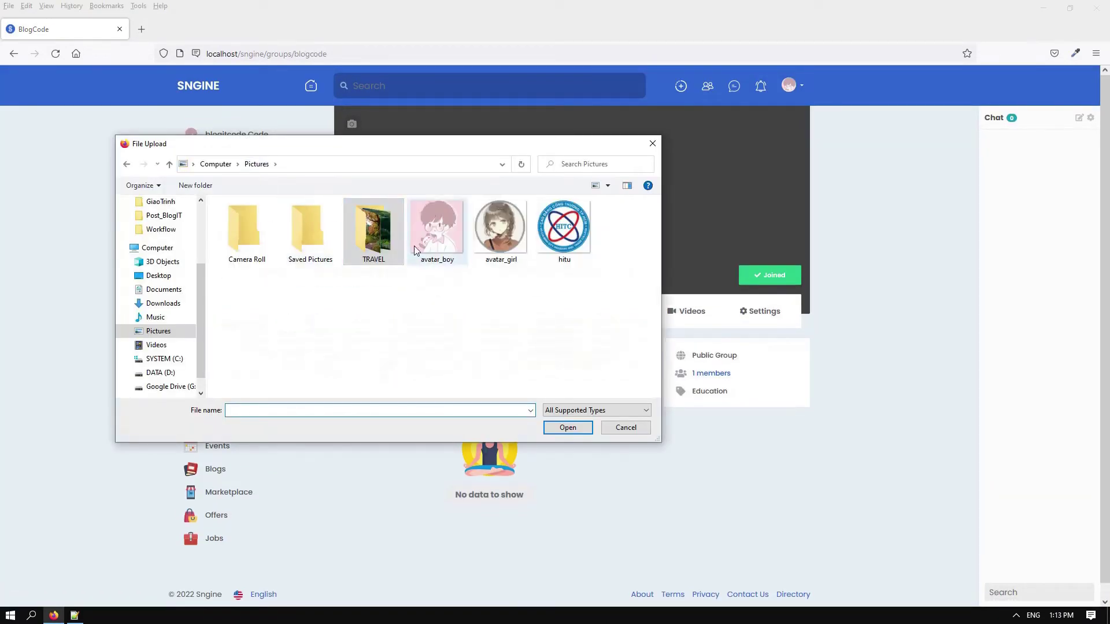
double_click(497, 230)
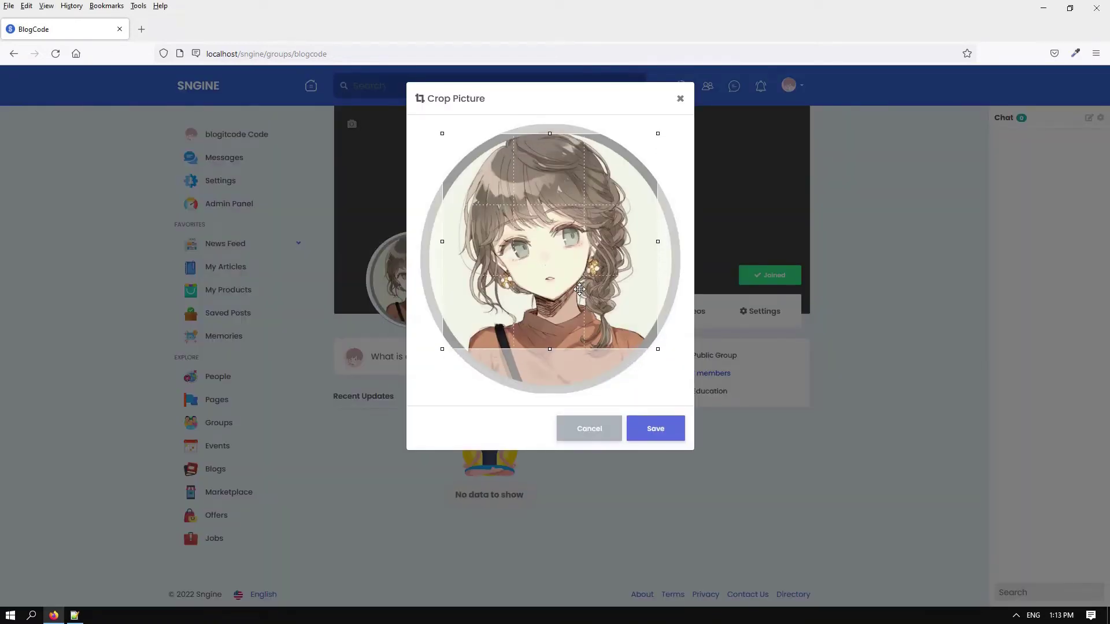
click(652, 428)
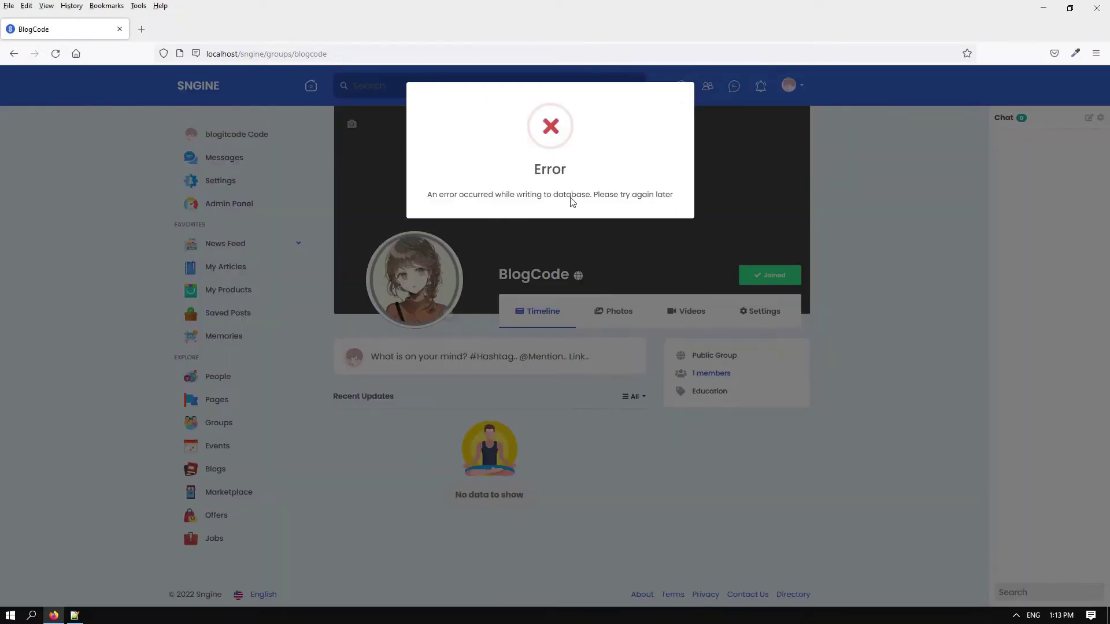
click(552, 248)
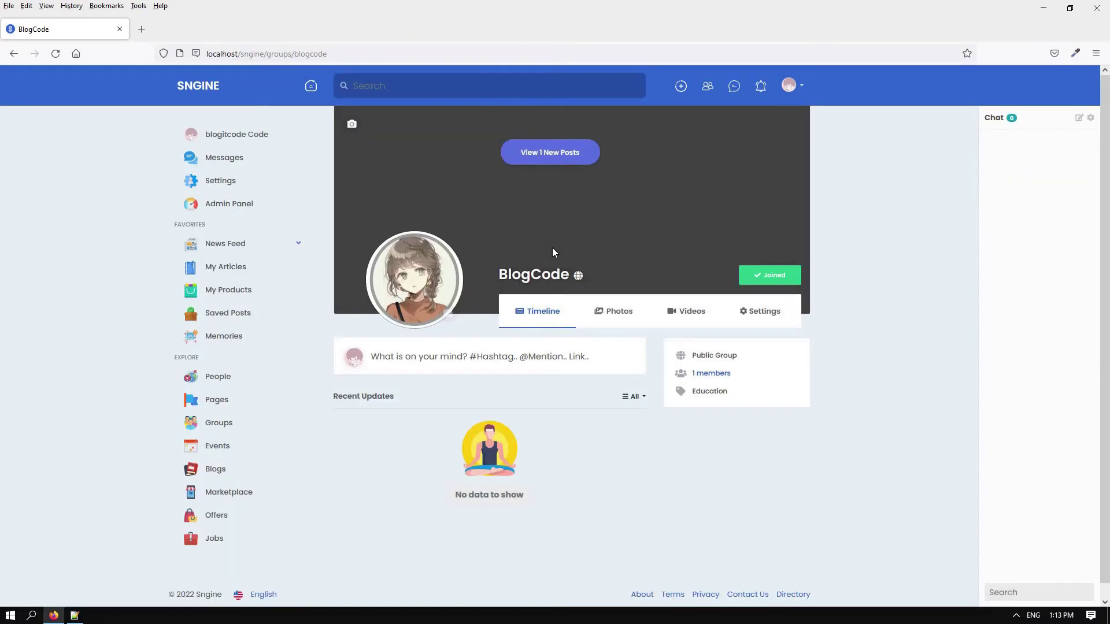
- Upload the beautiful_tuscany_landscape wallpaper from the TRAVEL folder as the group's cover photo
click(352, 124)
double_click(382, 234)
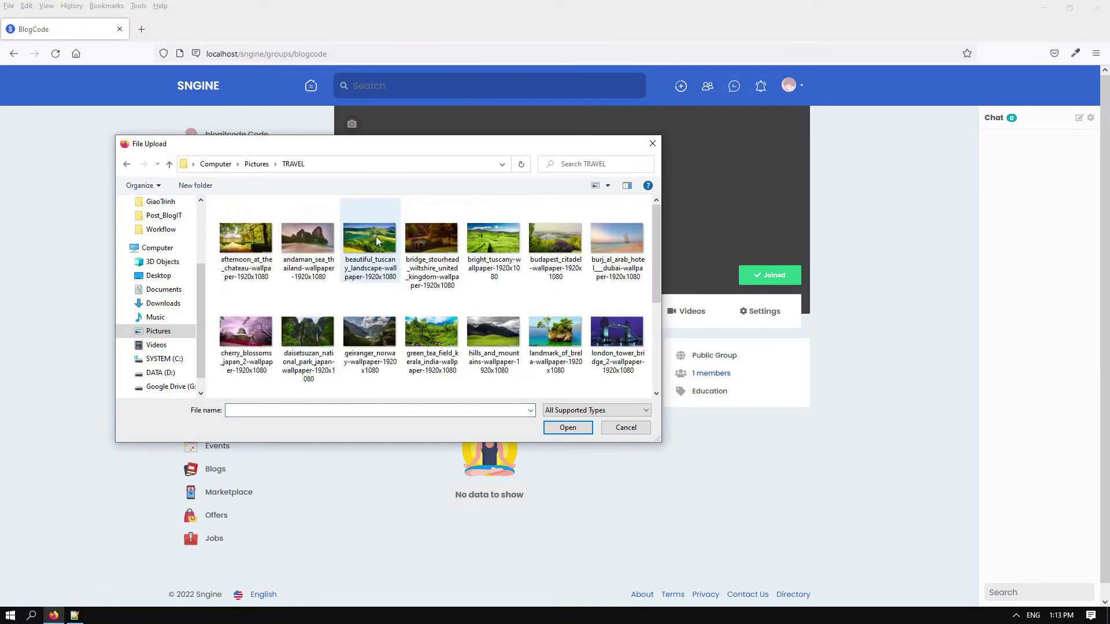
double_click(383, 235)
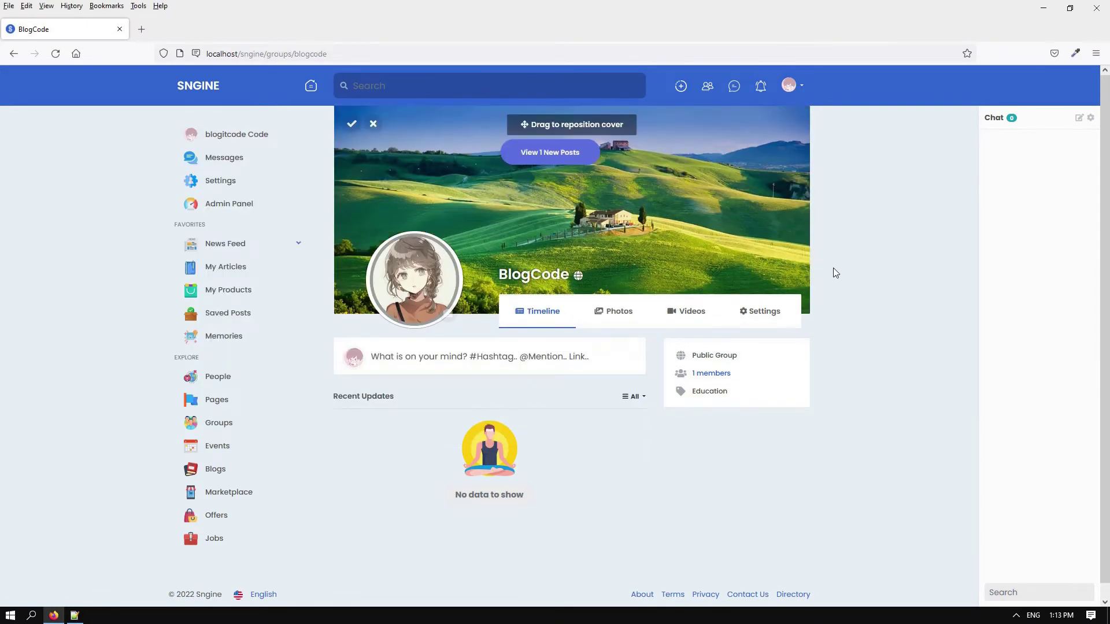
- Publish a group post with the afternoon_at_the_chateau wallpaper and the text "Test Groups"
click(528, 352)
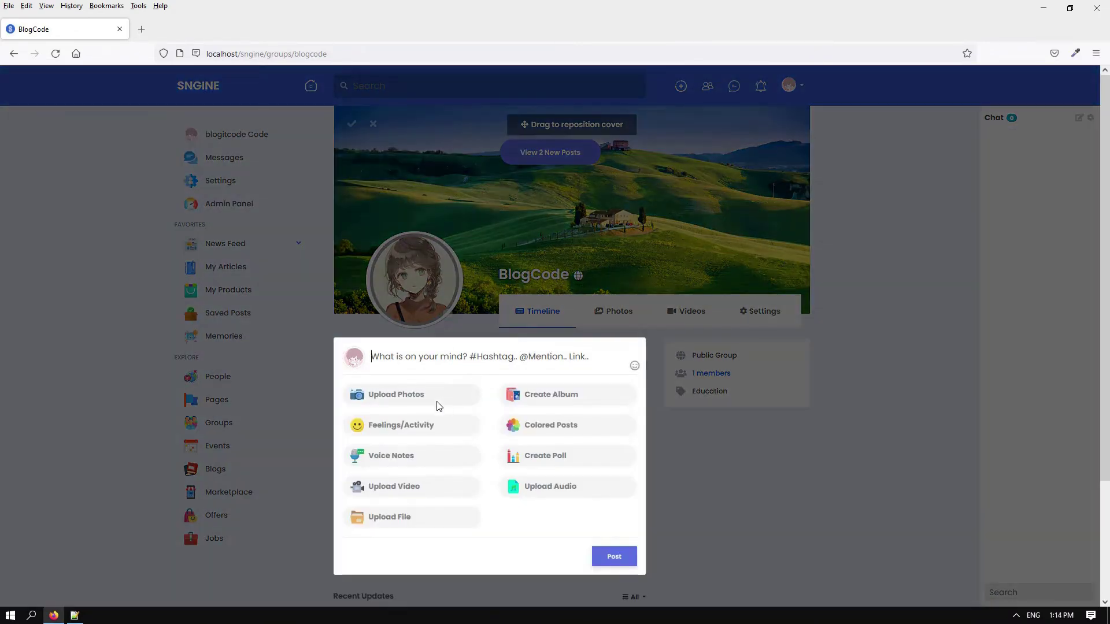
click(423, 398)
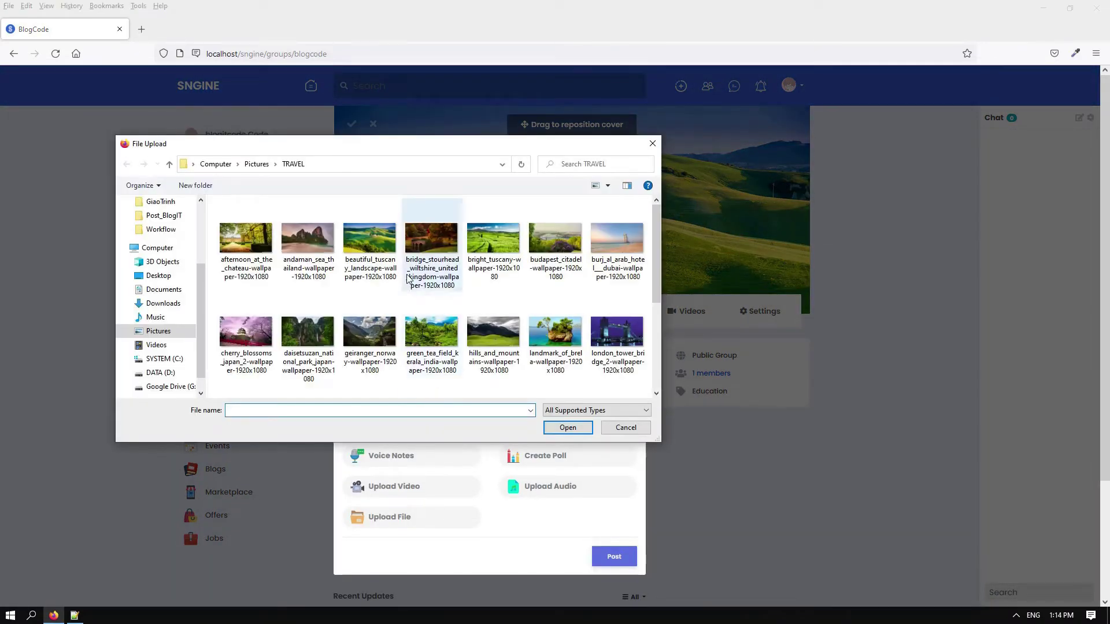
click(260, 254)
double_click(260, 254)
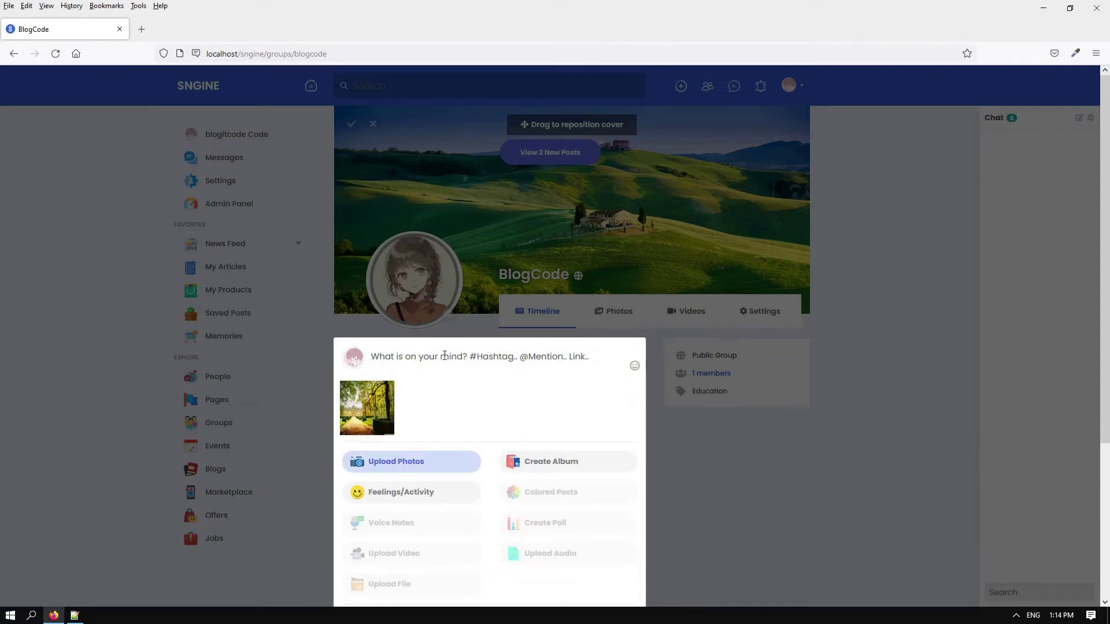
text(Test Groups)
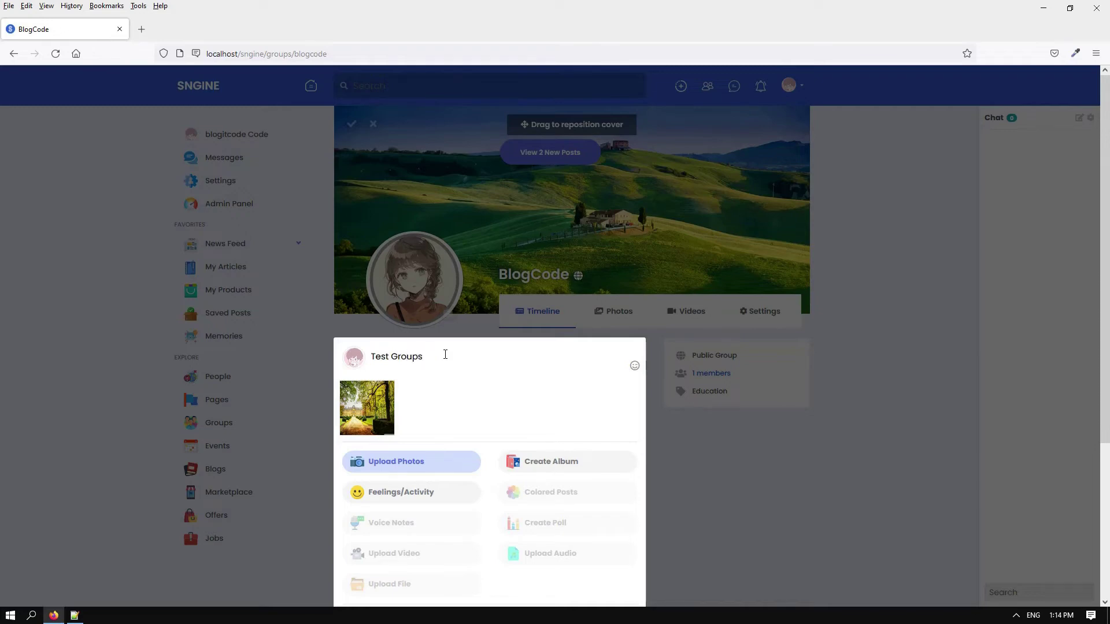
scroll(463, 370, down, 4)
click(604, 408)
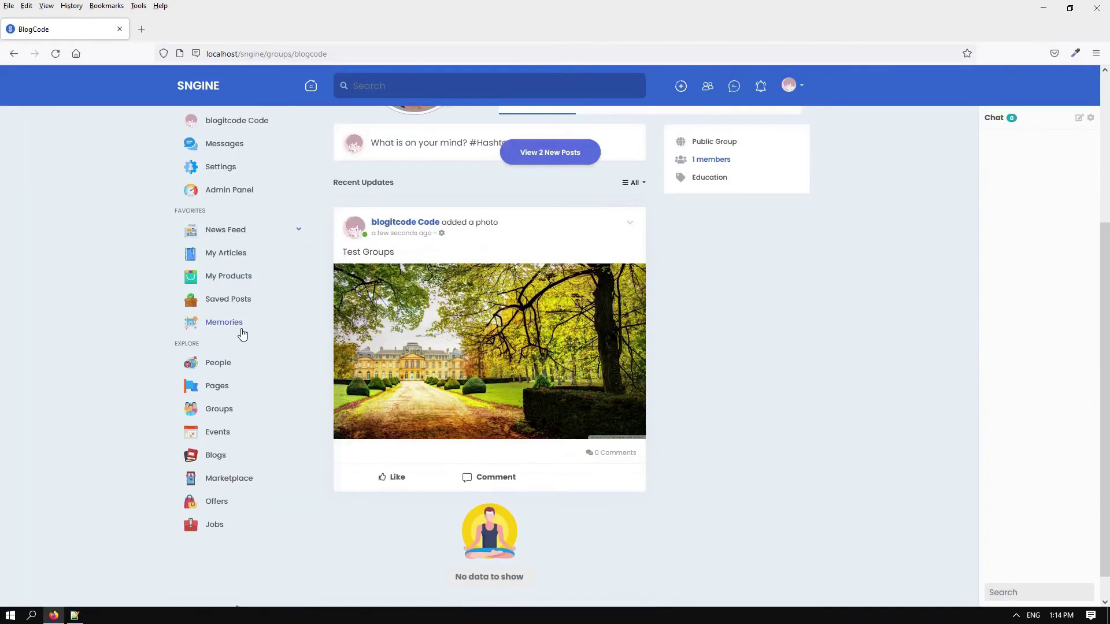
- Check the list of discoverable pages and look through the recent posts on the account's own profile
scroll(448, 296, up, 4)
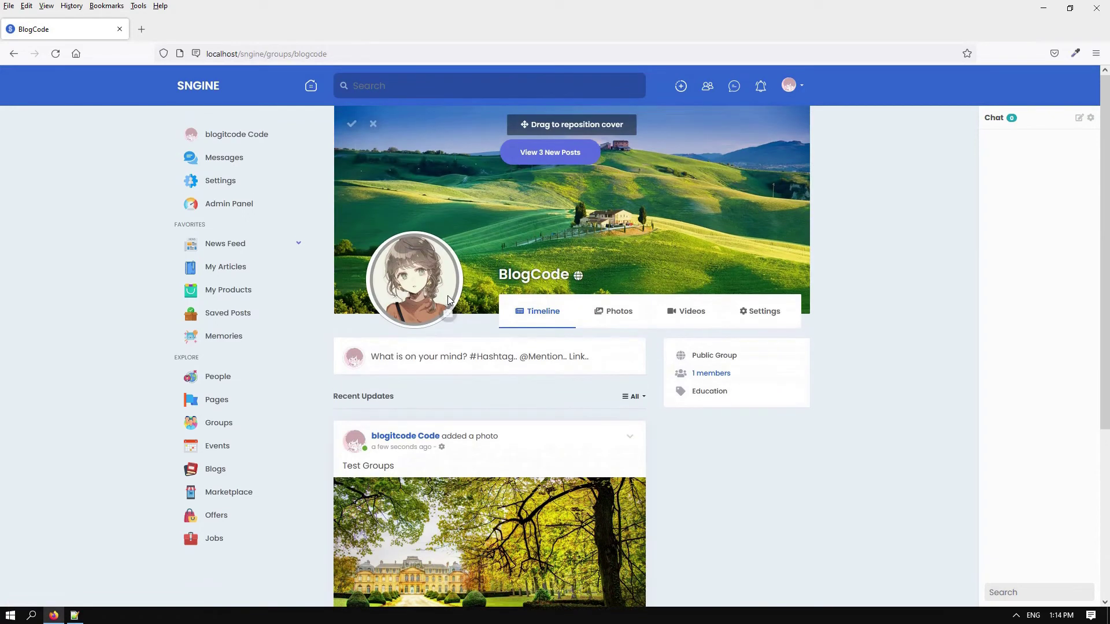
click(215, 400)
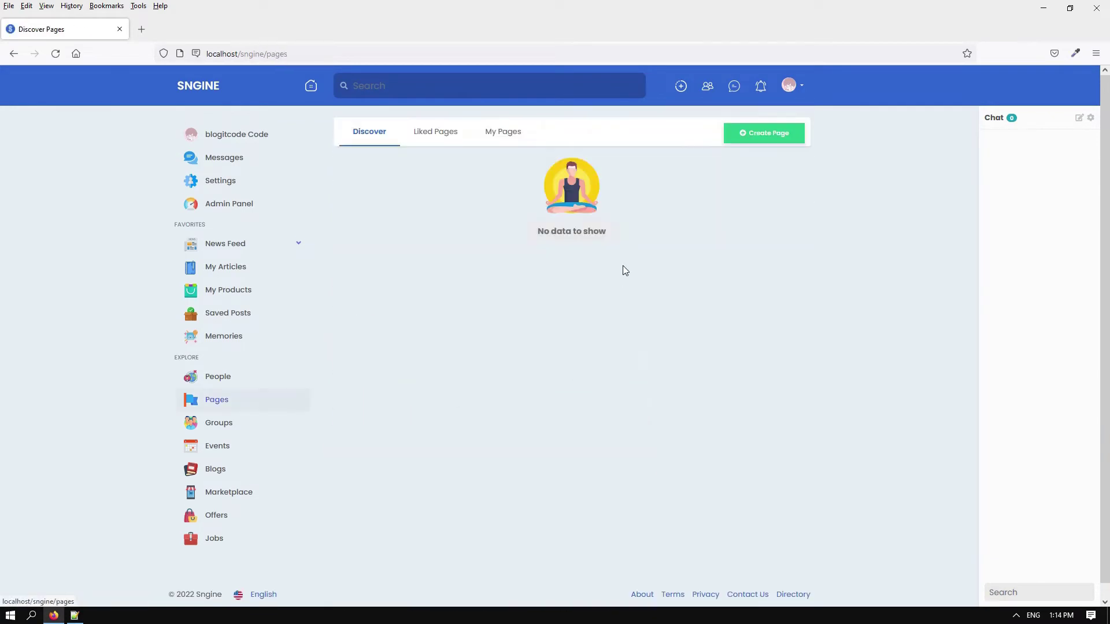
click(235, 139)
scroll(182, 311, down, 6)
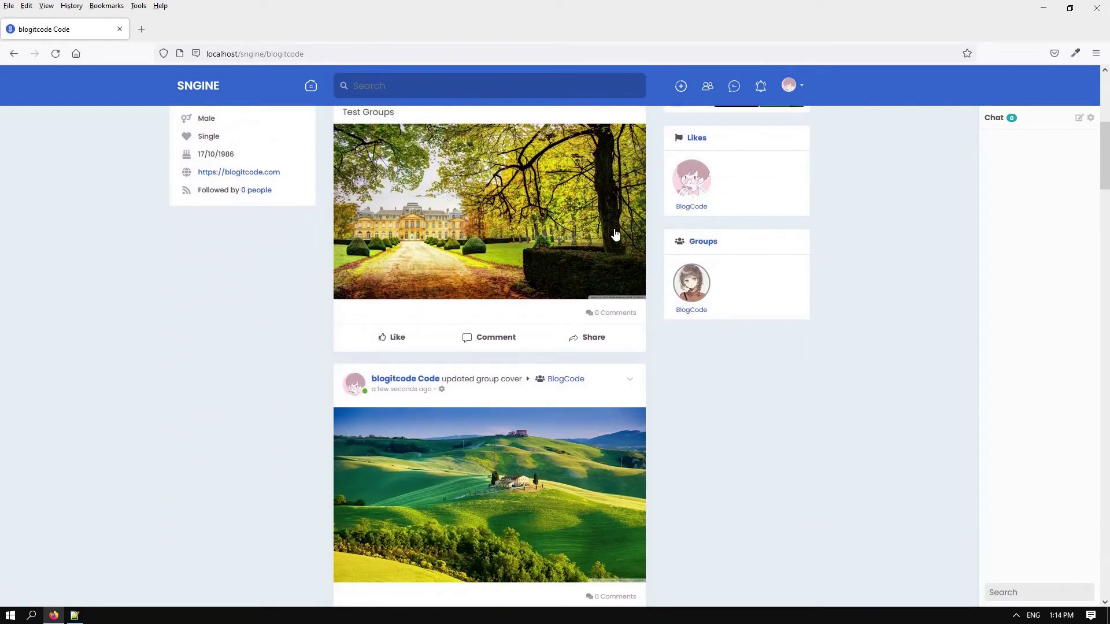
- Open the liked BlogCode page from the profile and review its posts
click(694, 186)
scroll(445, 241, down, 3)
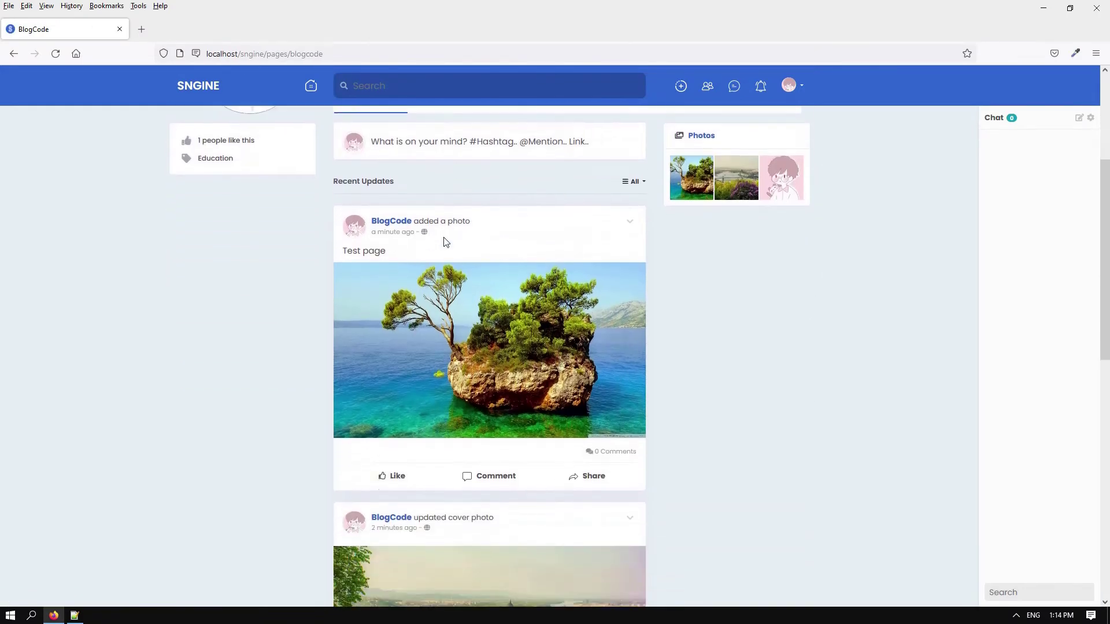
scroll(445, 241, down, 3)
scroll(445, 241, up, 4)
scroll(445, 241, up, 3)
- Browse the products listed in the Marketplace and return to the home feed
click(200, 88)
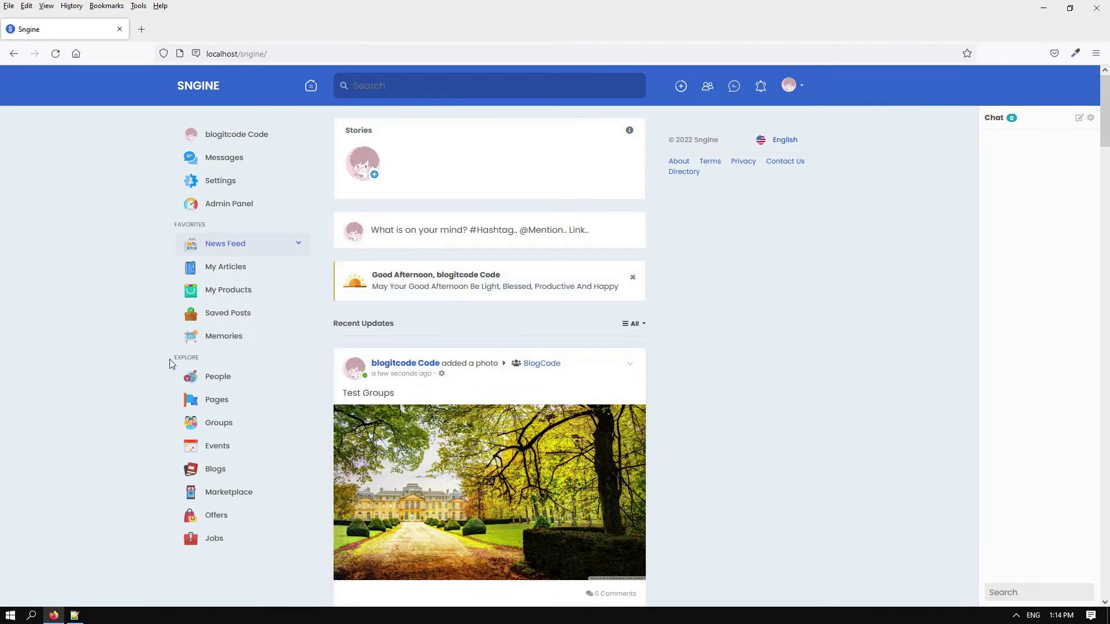
click(214, 493)
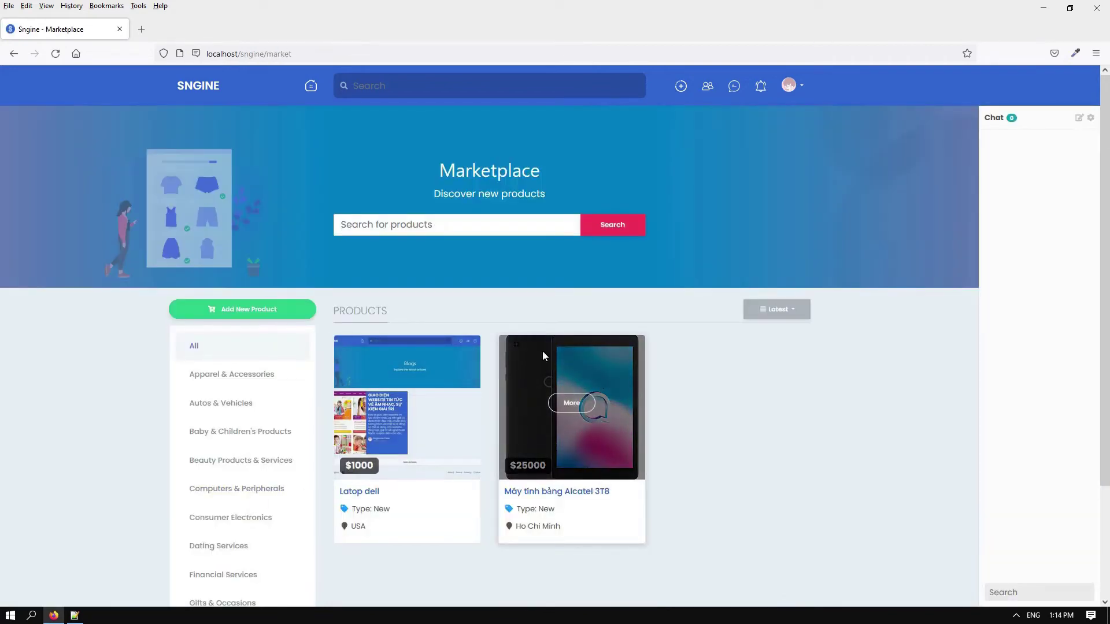
scroll(588, 373, down, 2)
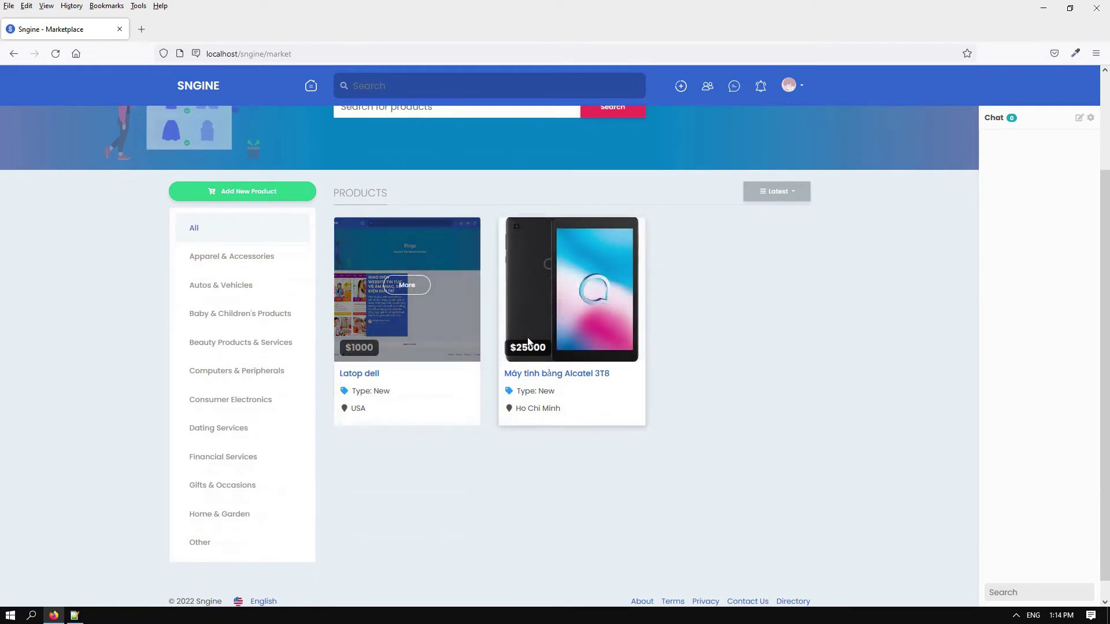
scroll(739, 339, up, 1)
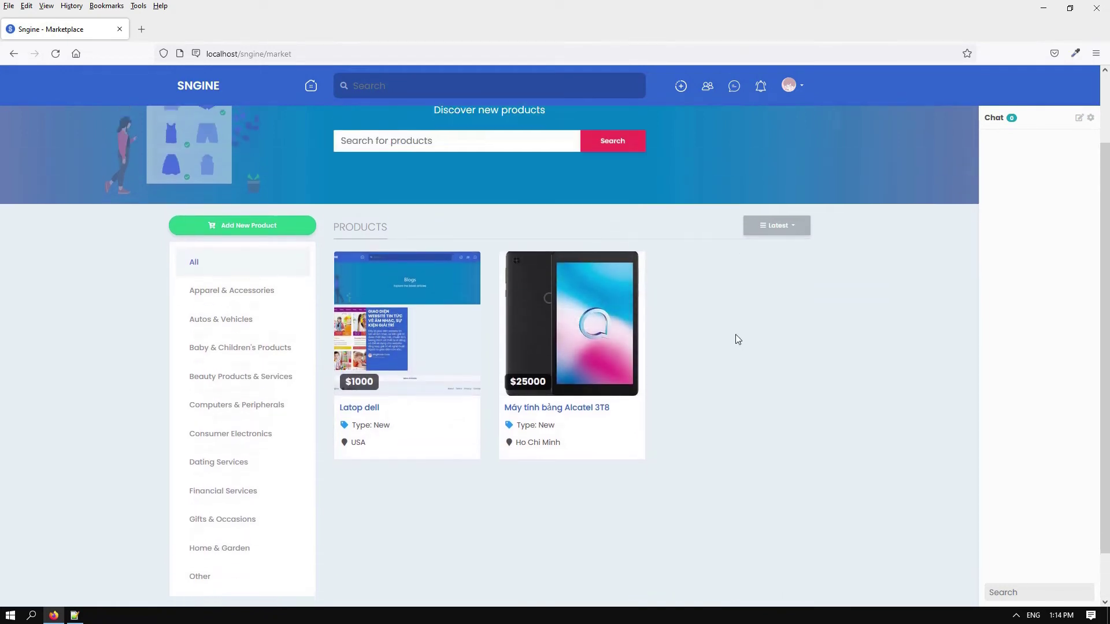
scroll(735, 335, up, 1)
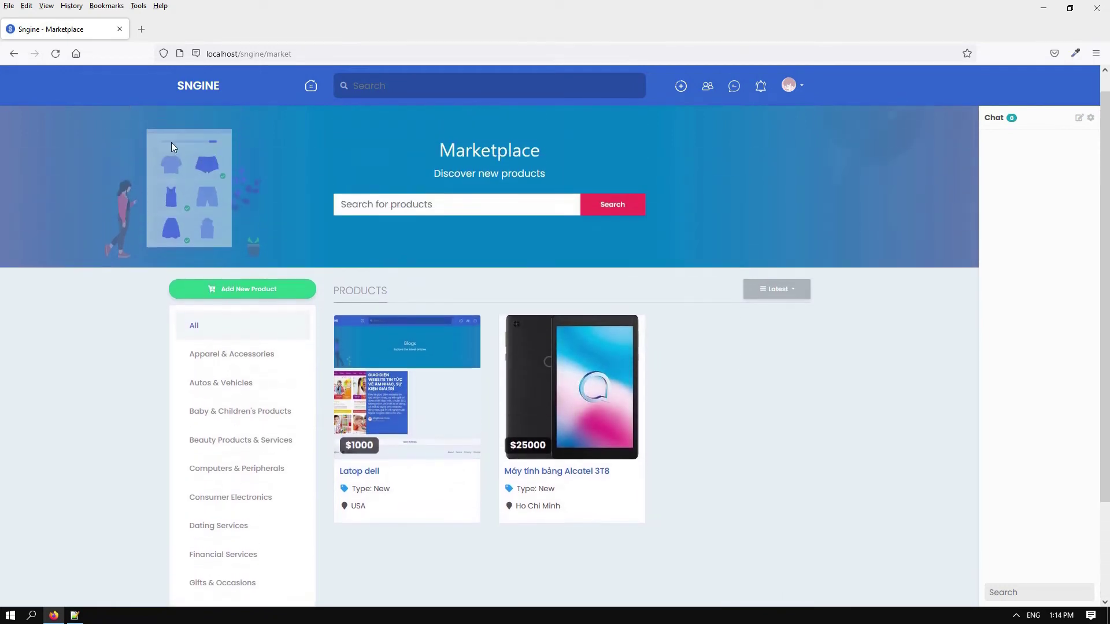
click(14, 58)
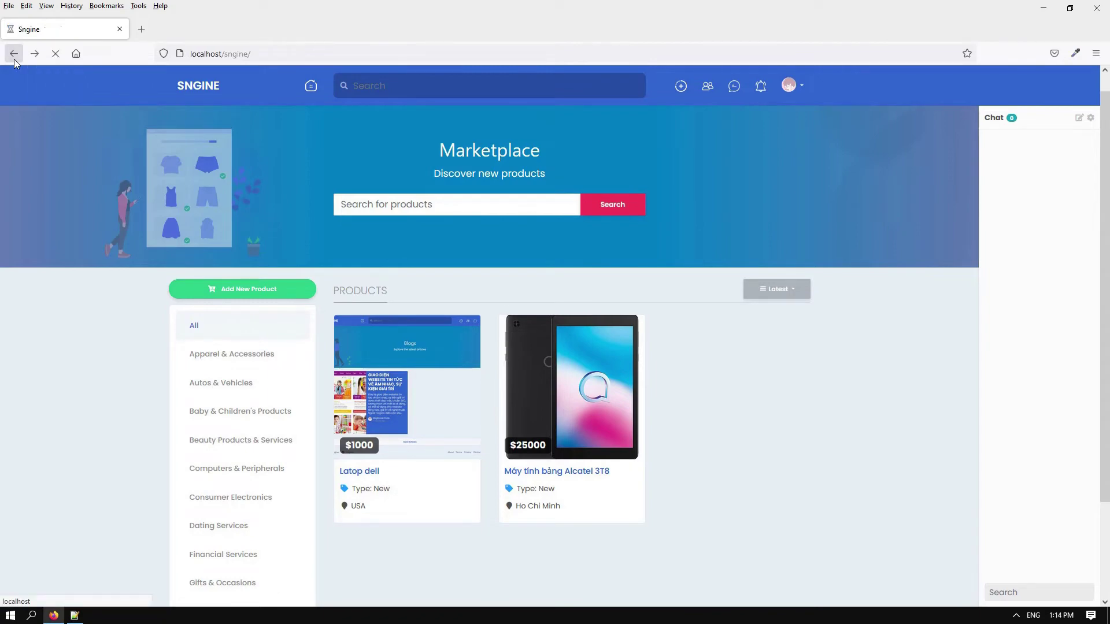
- Browse the Offers section, checking the Apparel & Accessories category and all offers
click(218, 515)
scroll(331, 328, down, 2)
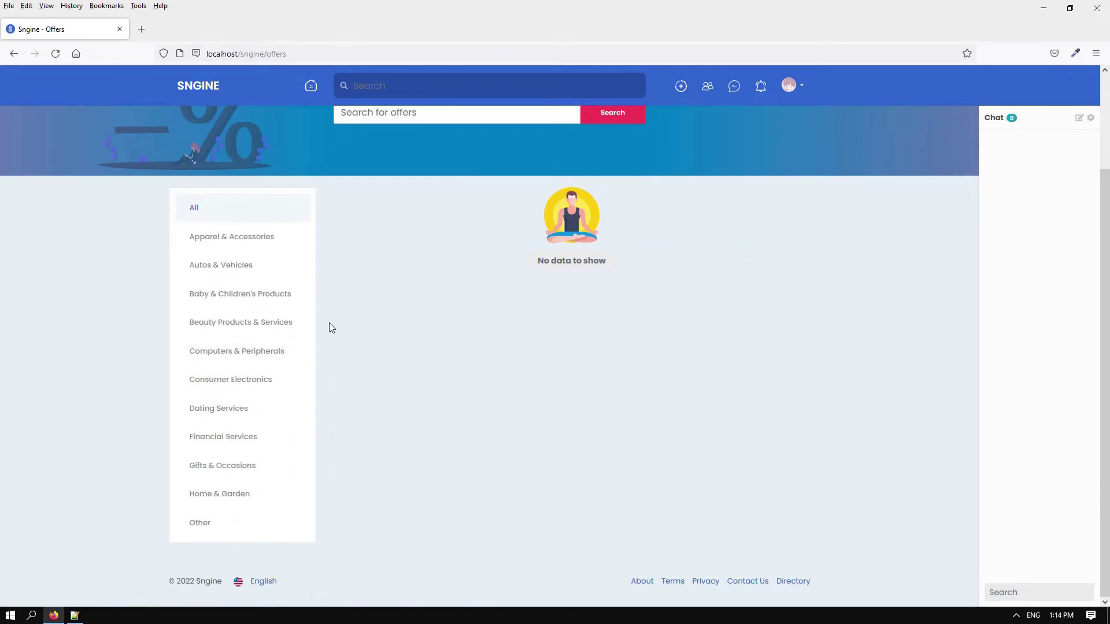
click(215, 236)
click(195, 320)
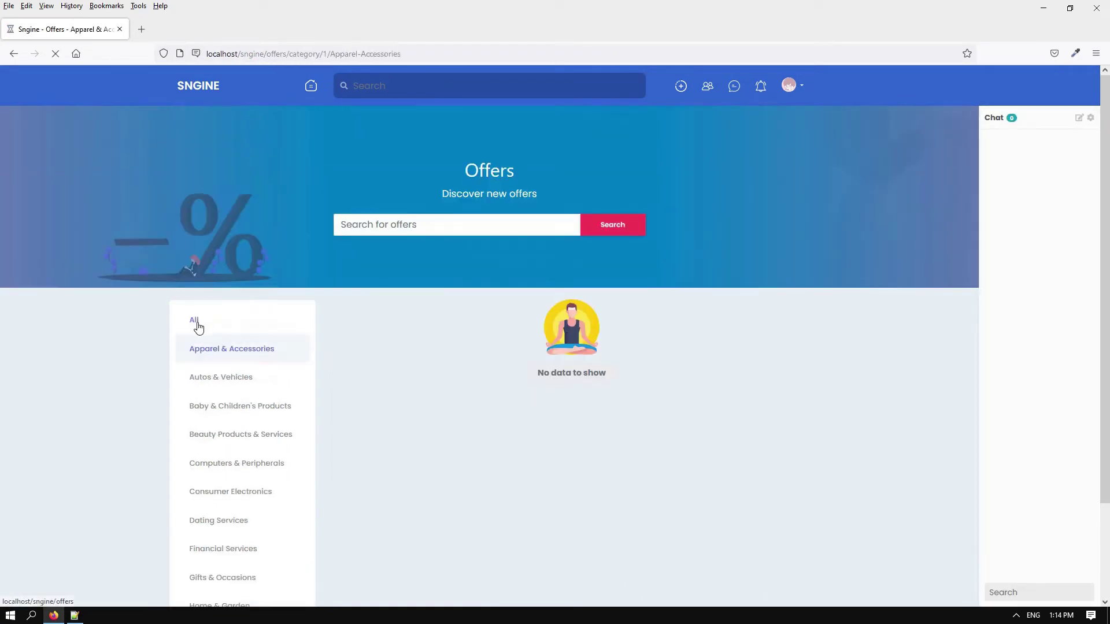
click(21, 48)
click(204, 320)
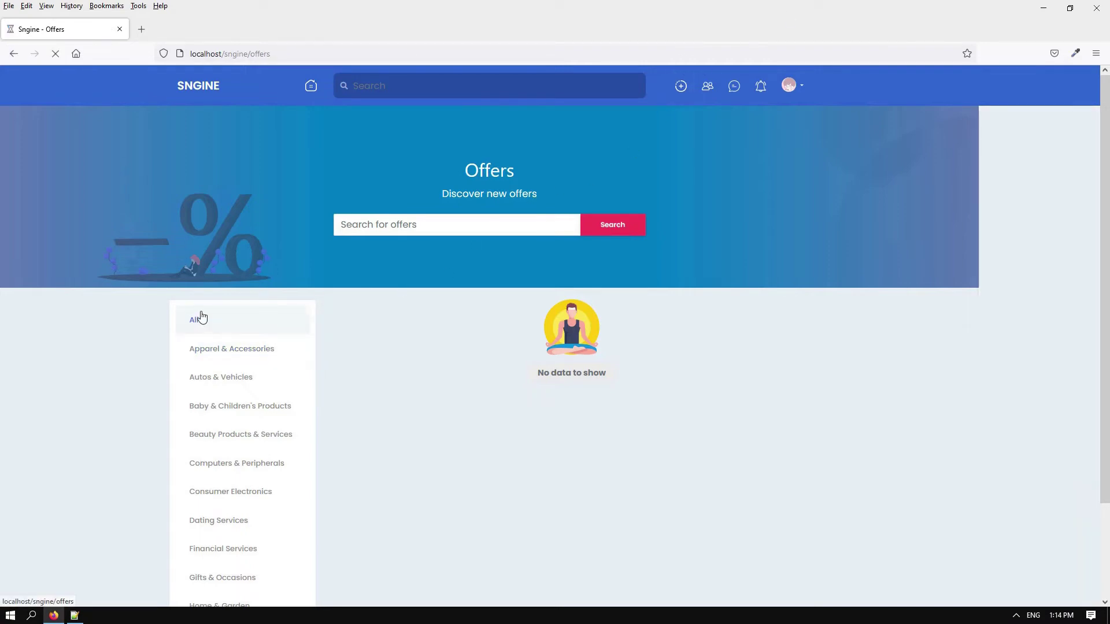
click(18, 53)
- Open the blog article "Facebook Clone PHP Social Network Platform" and review its content, categories and comments
click(198, 85)
scroll(139, 358, down, 2)
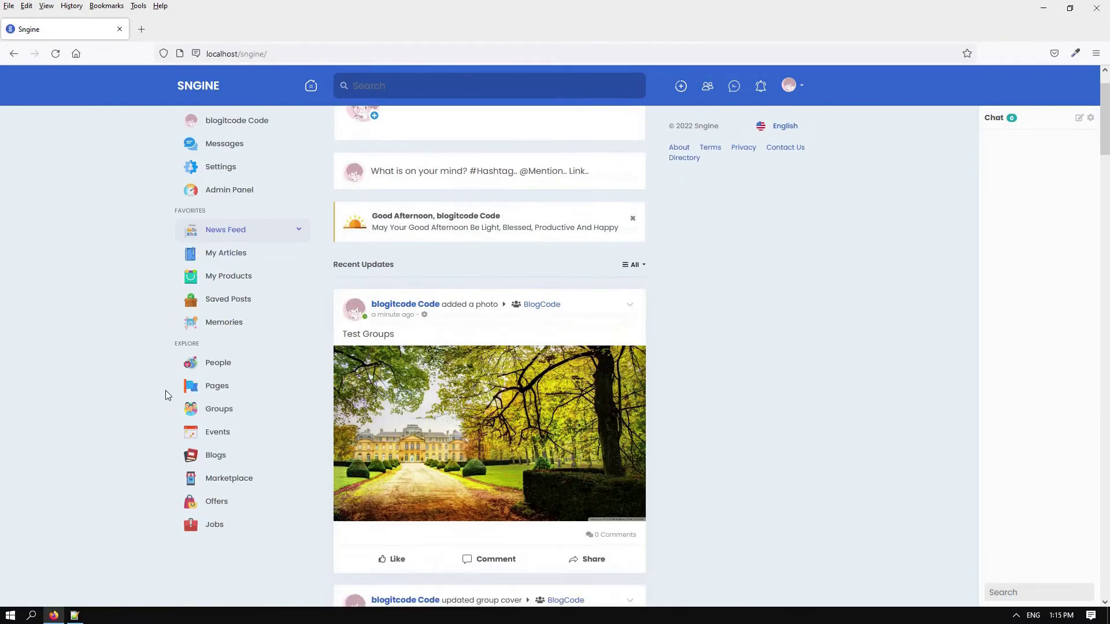
click(215, 456)
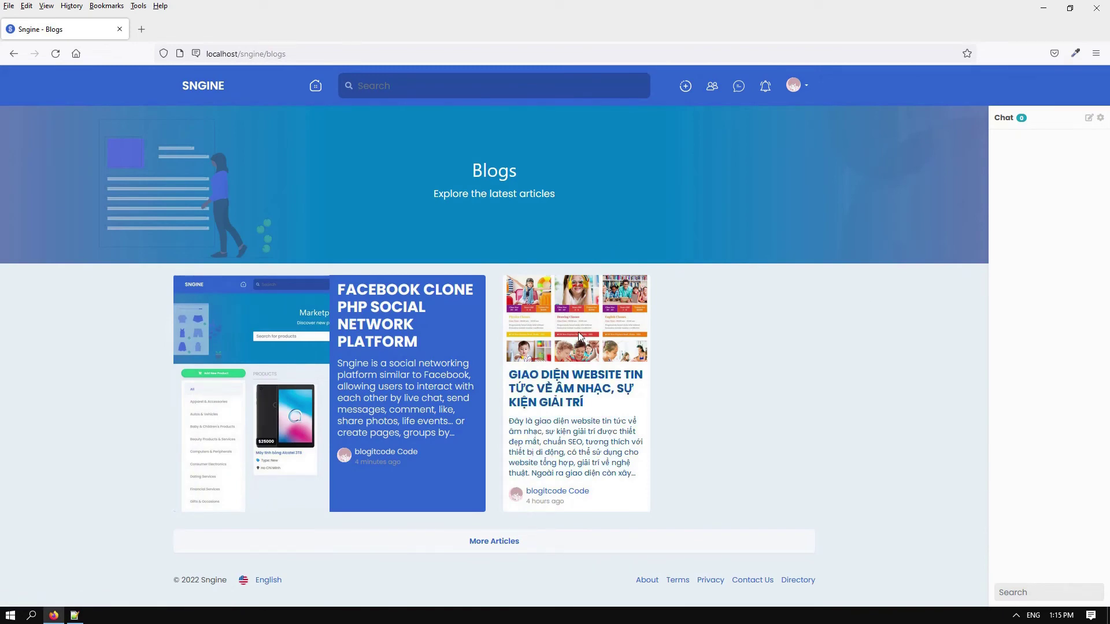
click(335, 391)
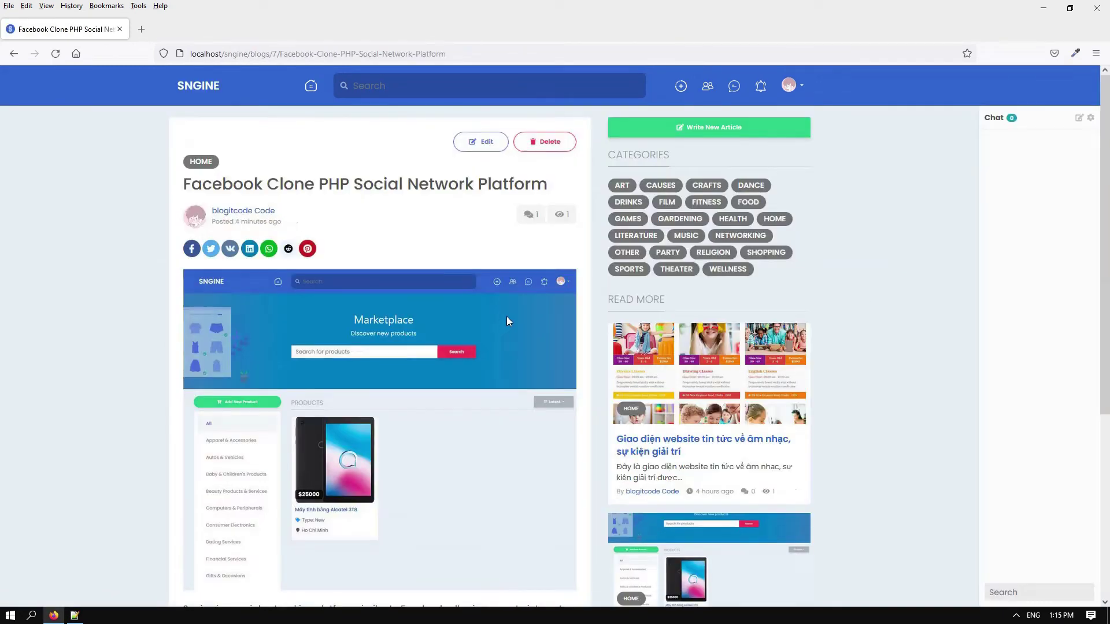
scroll(505, 317, down, 3)
scroll(504, 322, down, 2)
scroll(504, 322, up, 4)
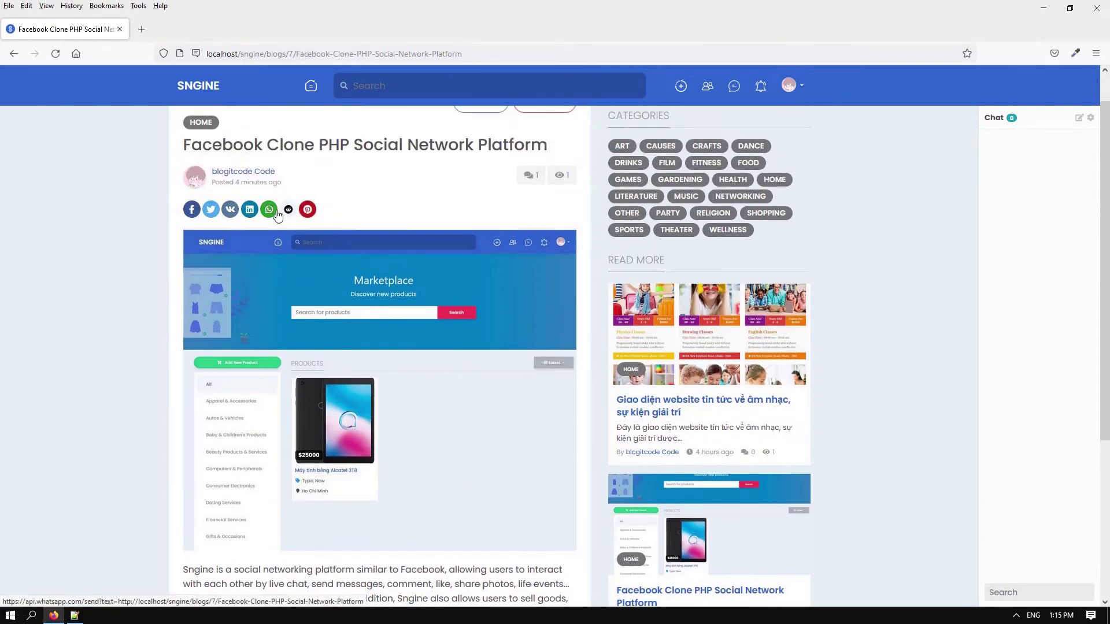
scroll(716, 245, up, 1)
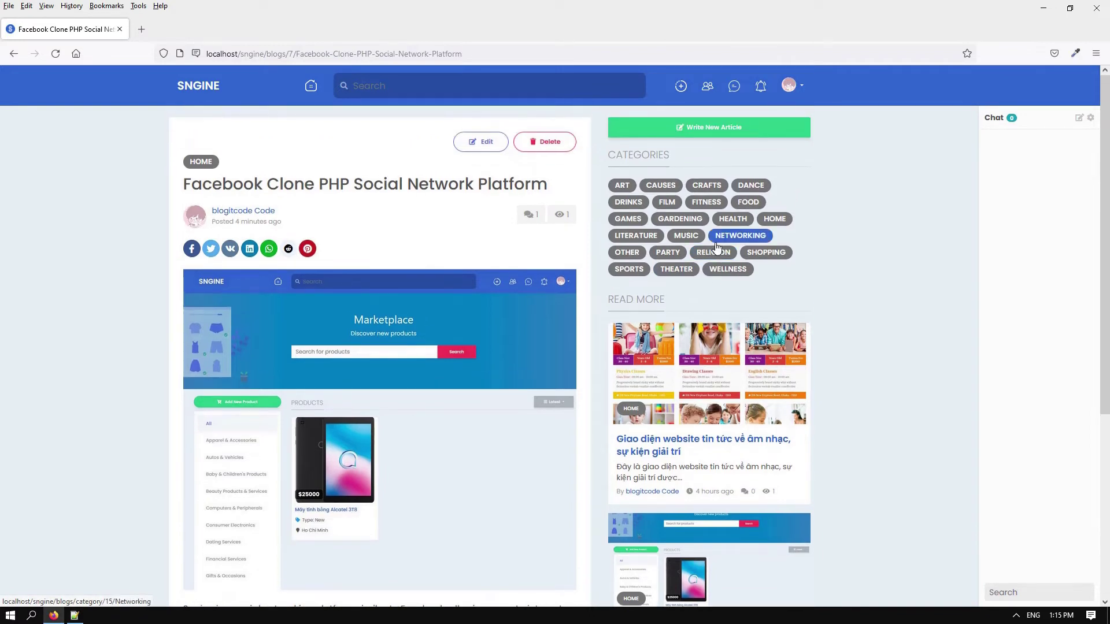
scroll(716, 246, down, 5)
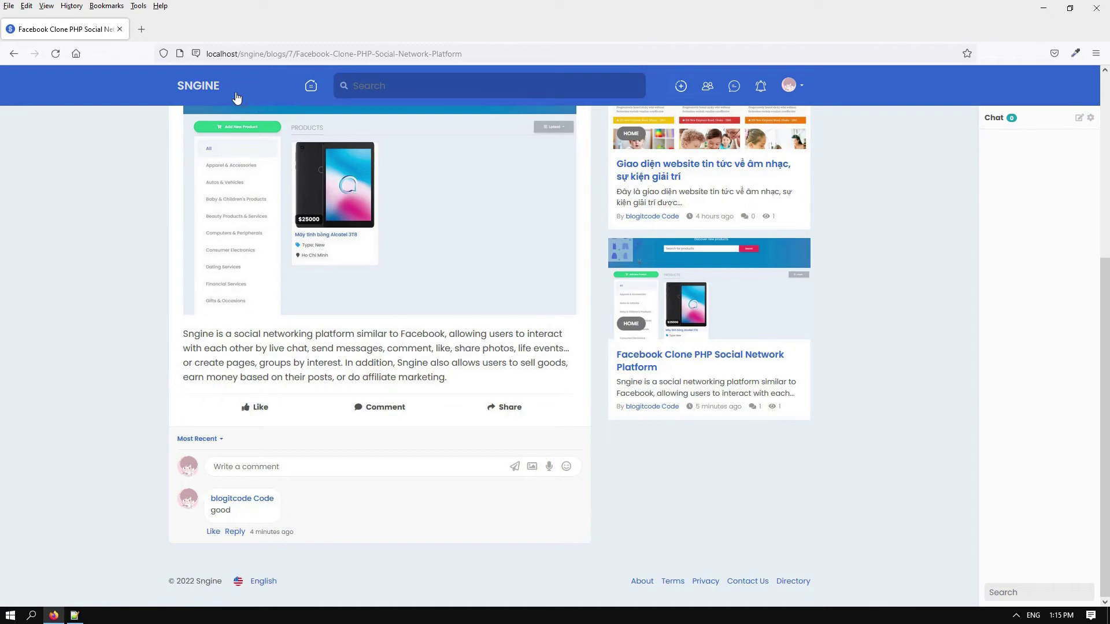
- Return to the news feed and look through the recent group and page posts
click(202, 88)
scroll(64, 377, down, 5)
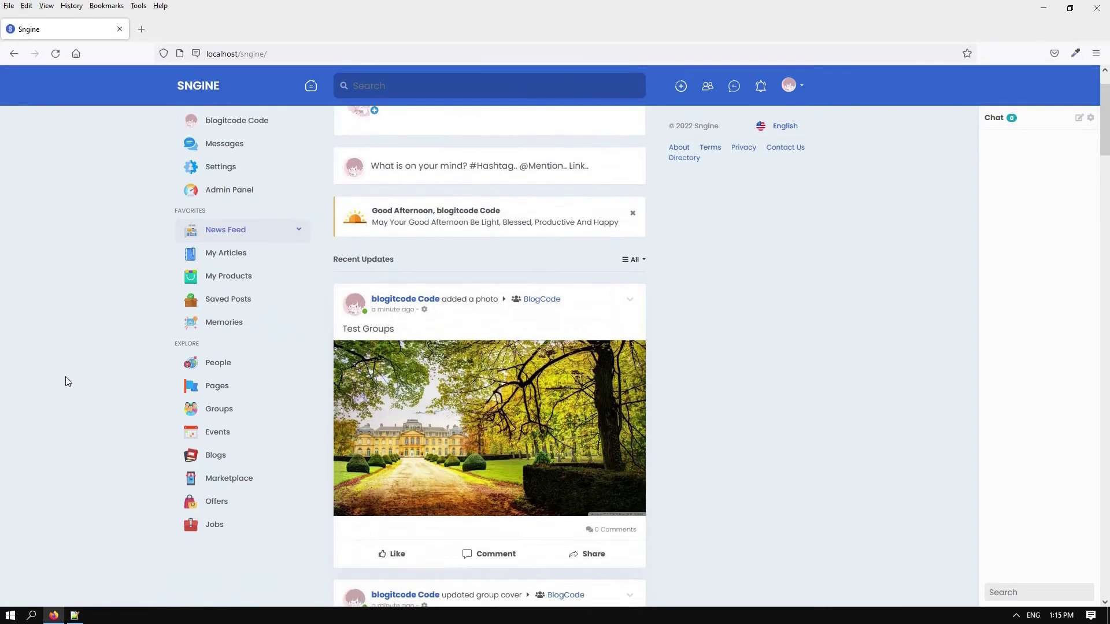
scroll(67, 377, down, 7)
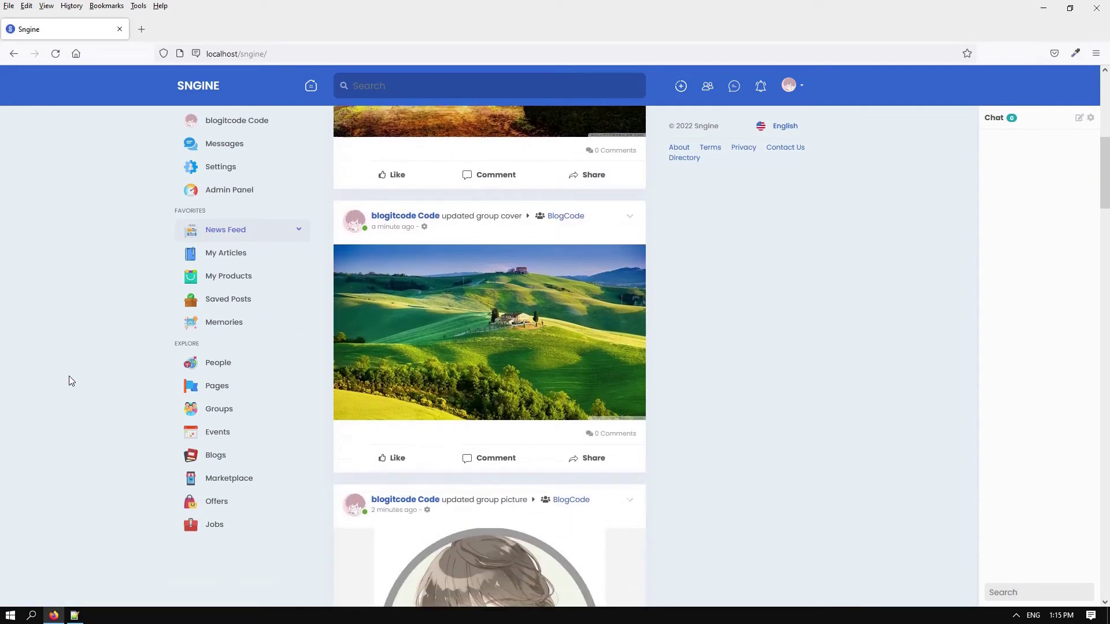
scroll(69, 375, down, 6)
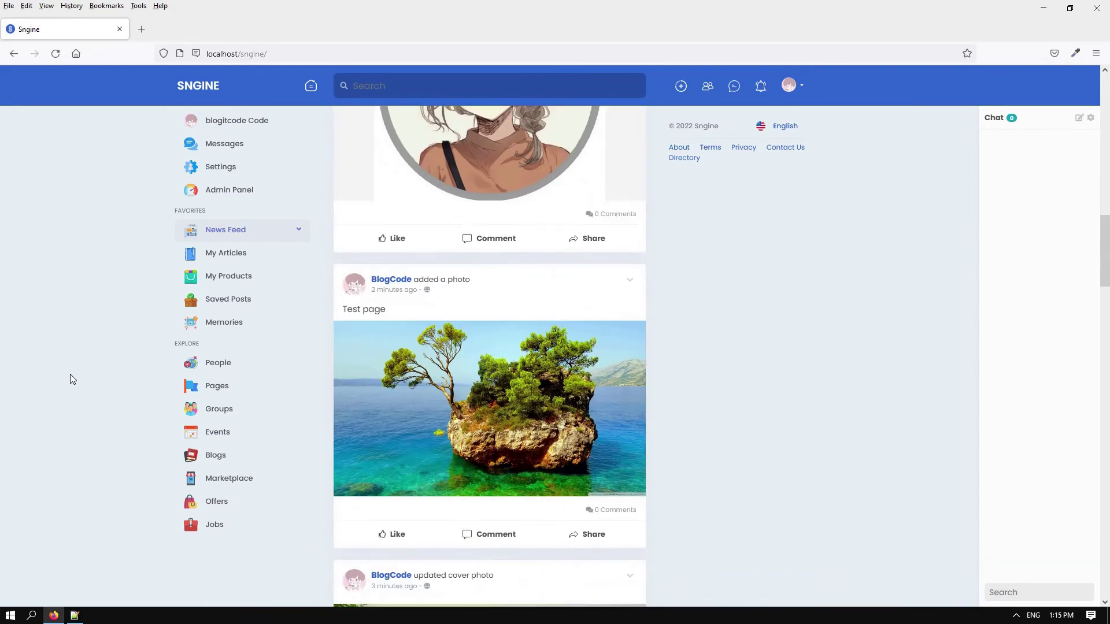
scroll(71, 374, up, 7)
- View the account settings and the Admin Panel dashboard with its monthly statistics
click(212, 171)
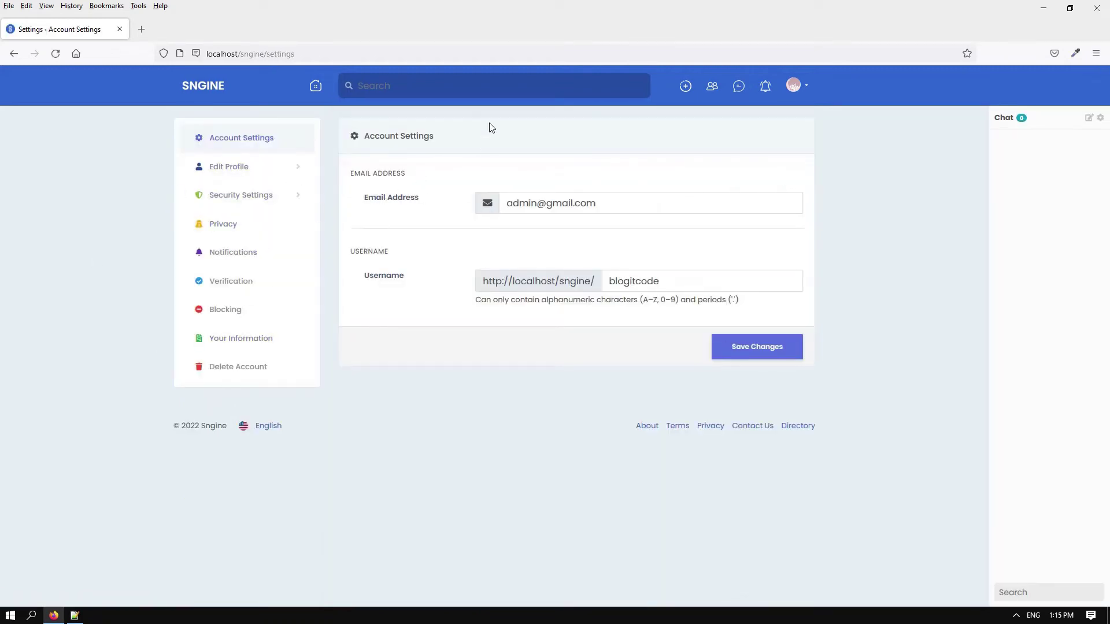
click(207, 89)
click(230, 206)
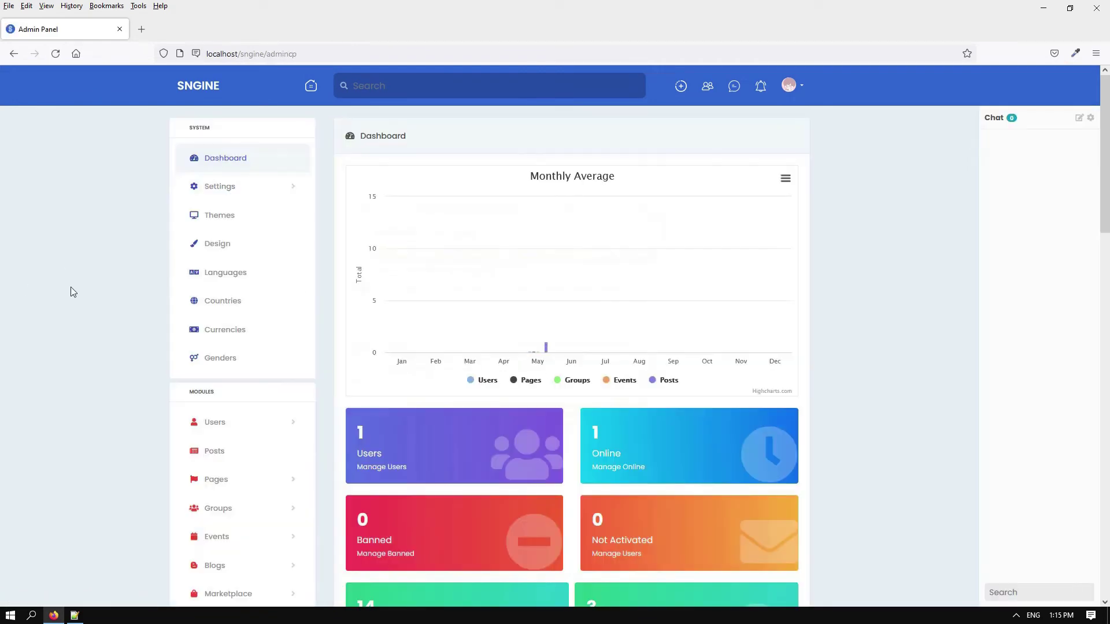
scroll(962, 239, down, 1)
scroll(657, 260, up, 1)
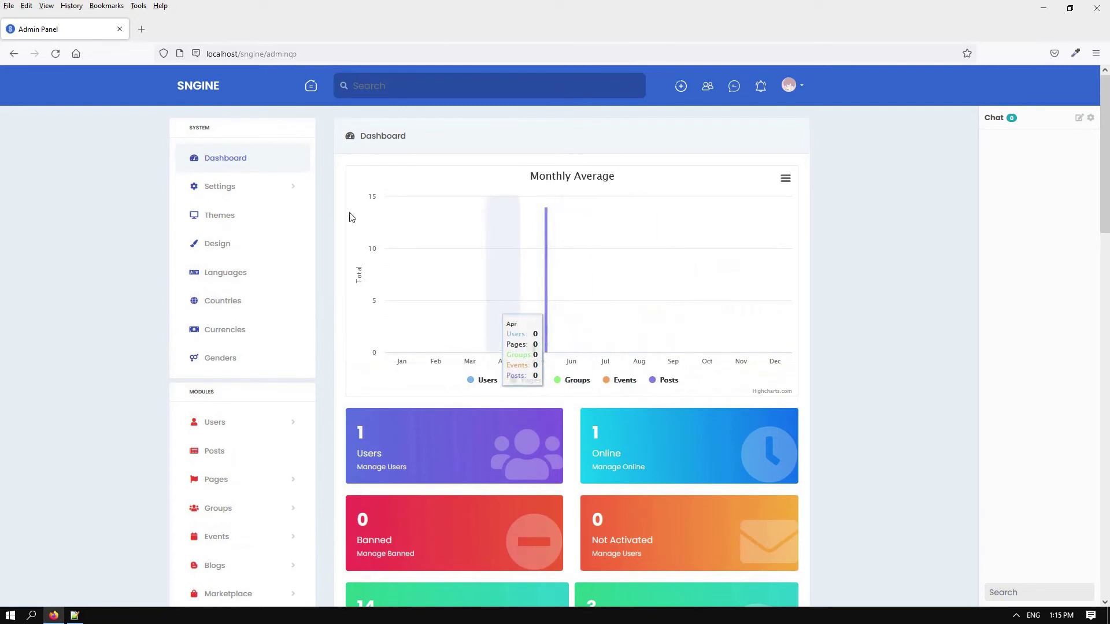
- Review the General, SEO, Modules and Features sections of the admin system settings
click(225, 188)
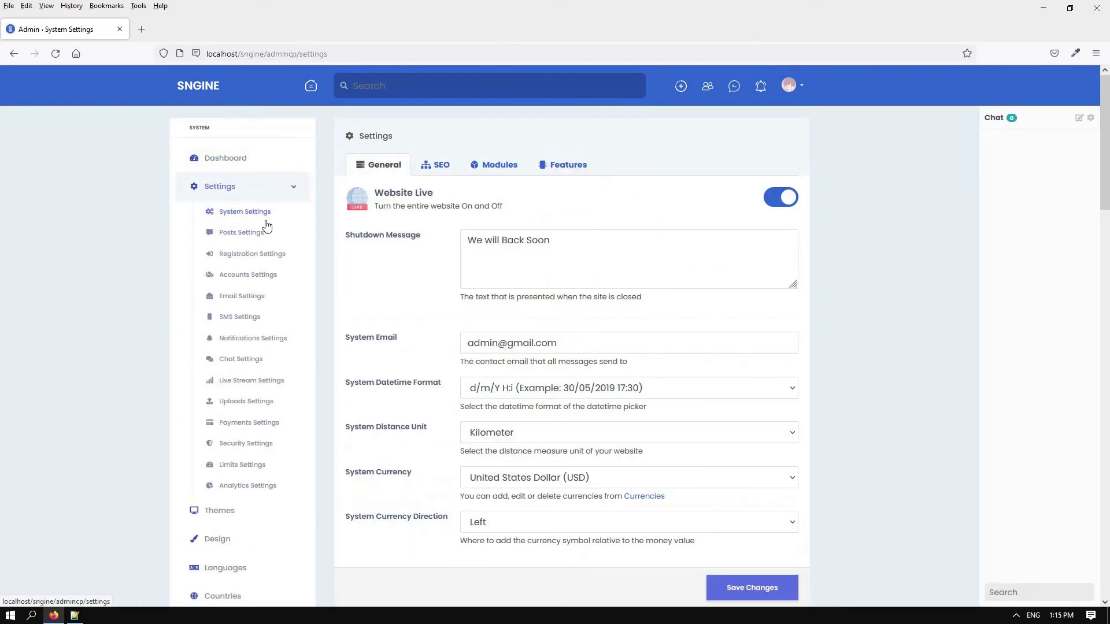
scroll(526, 240, down, 3)
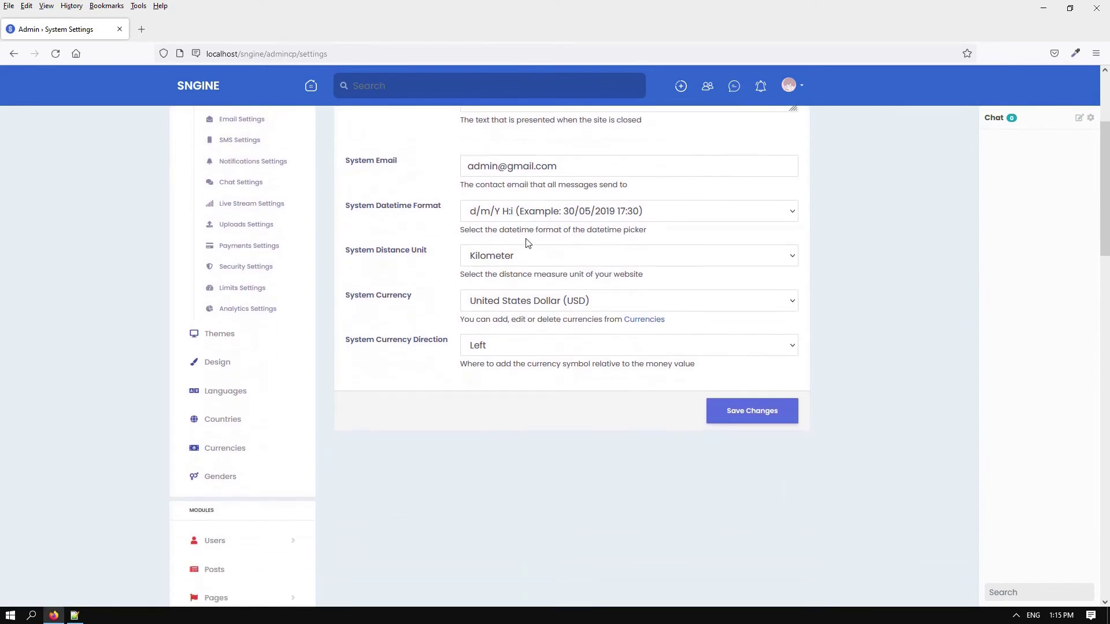
scroll(526, 242, up, 3)
click(440, 167)
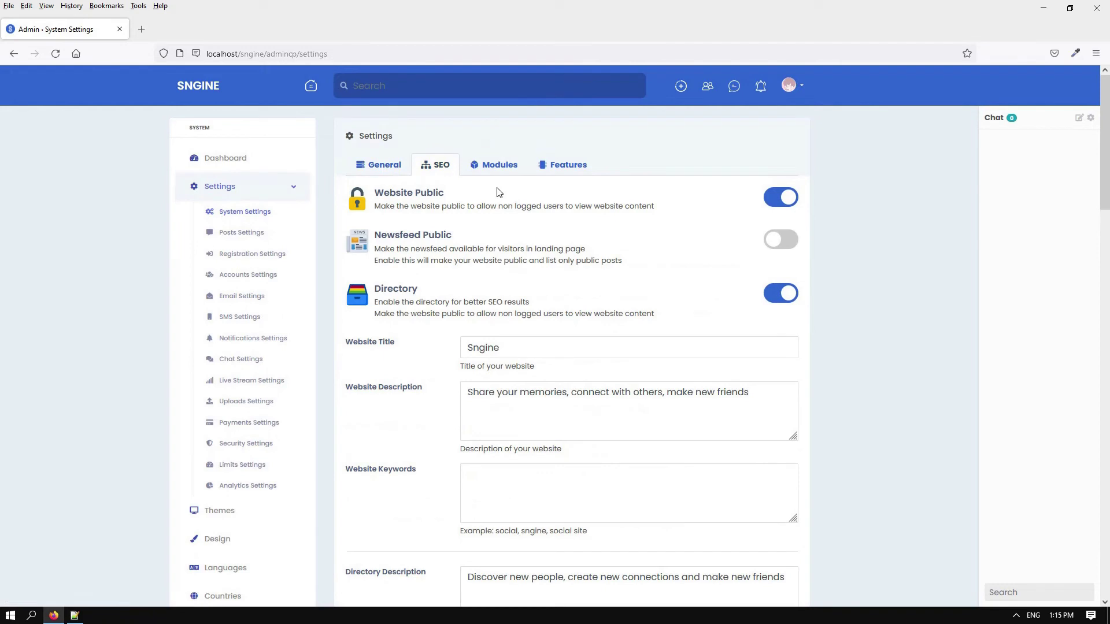
click(488, 166)
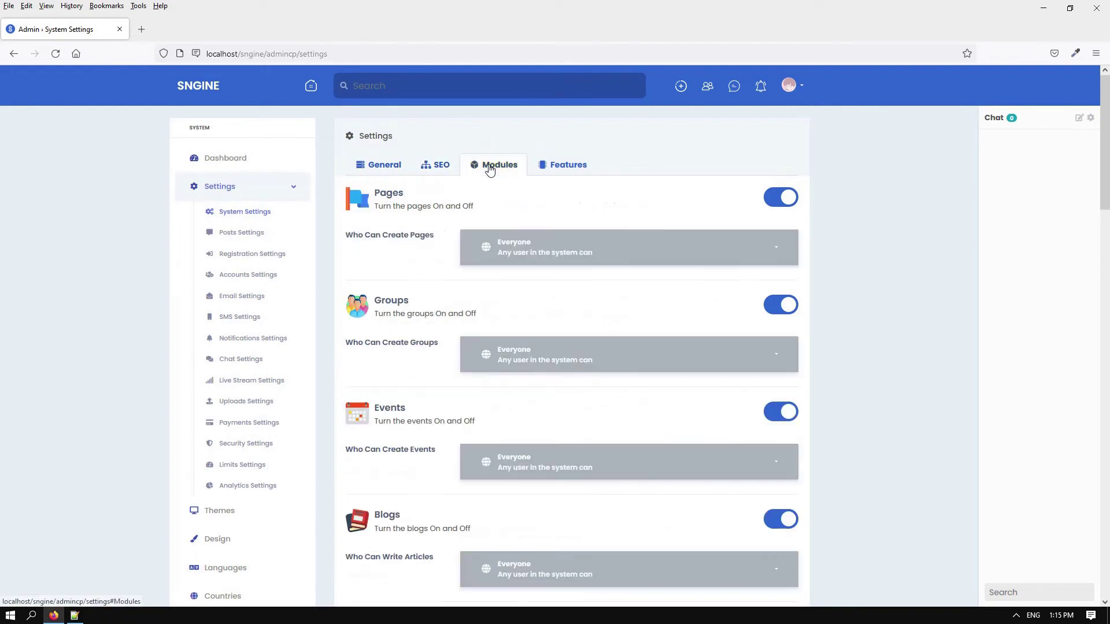
click(557, 172)
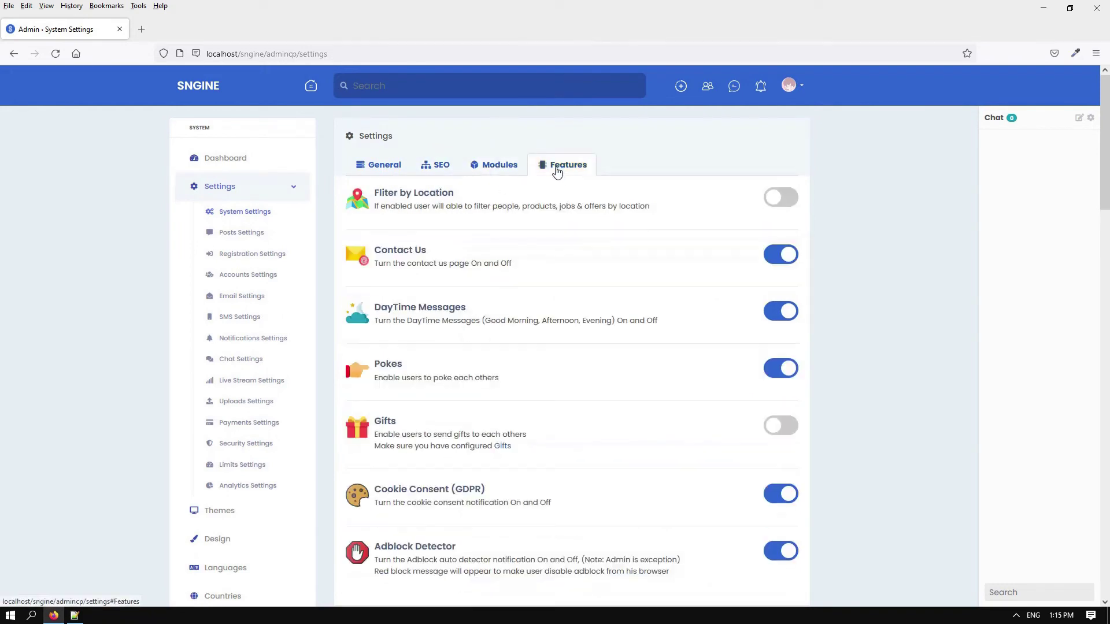
- Examine the system's module switches and creation permissions, from Pages and Groups down to Movies and Games
click(498, 170)
scroll(547, 258, down, 4)
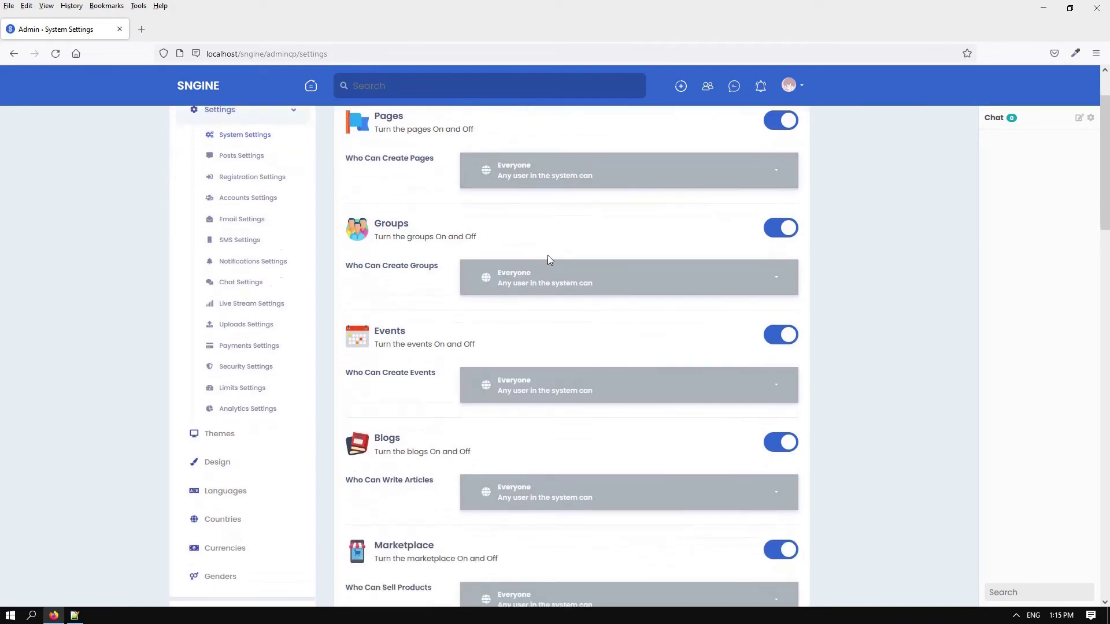
scroll(547, 255, down, 7)
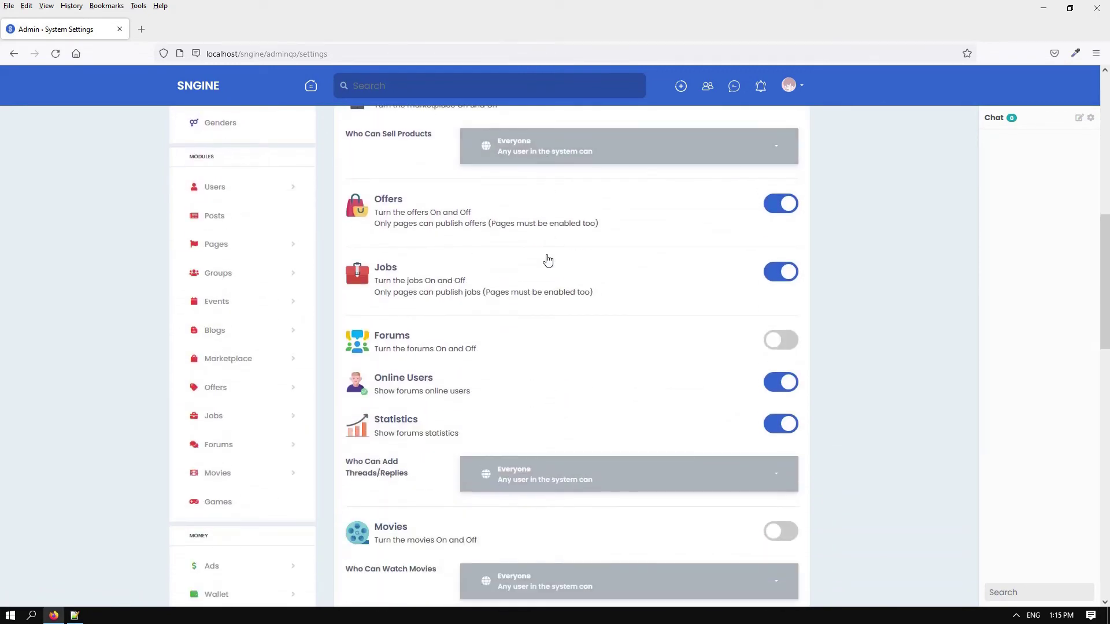
scroll(548, 259, down, 3)
scroll(548, 260, up, 5)
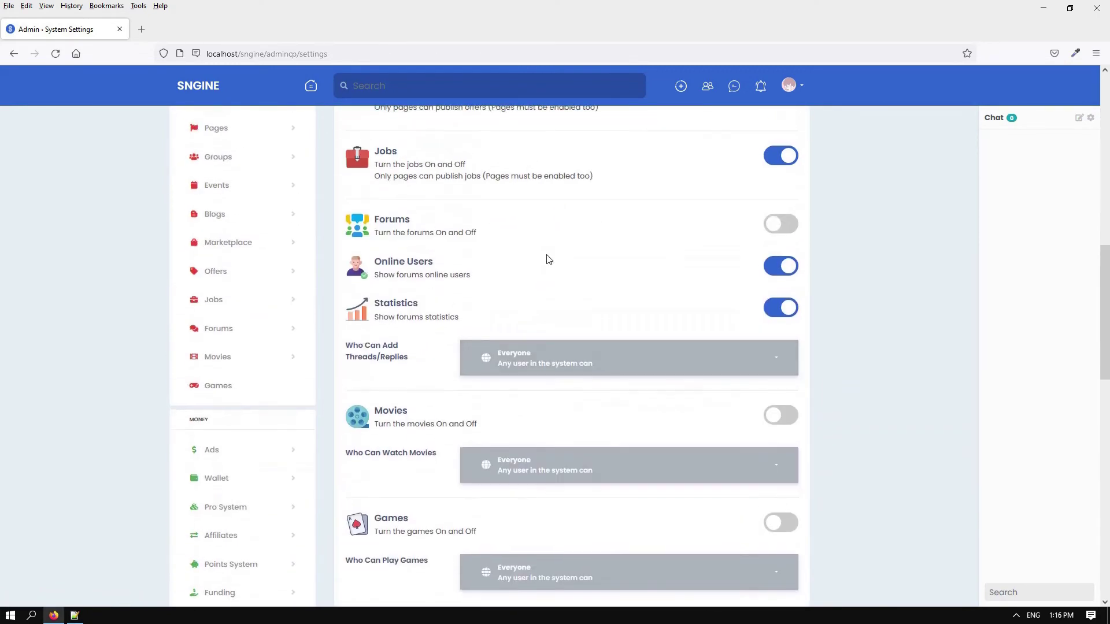
scroll(549, 260, up, 6)
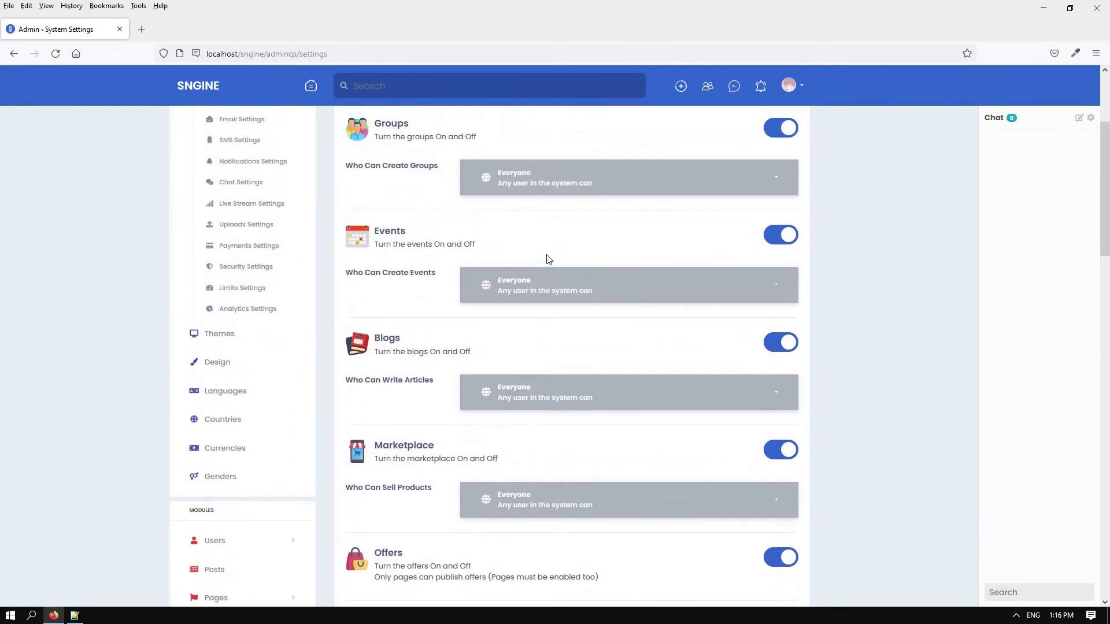
scroll(548, 260, up, 2)
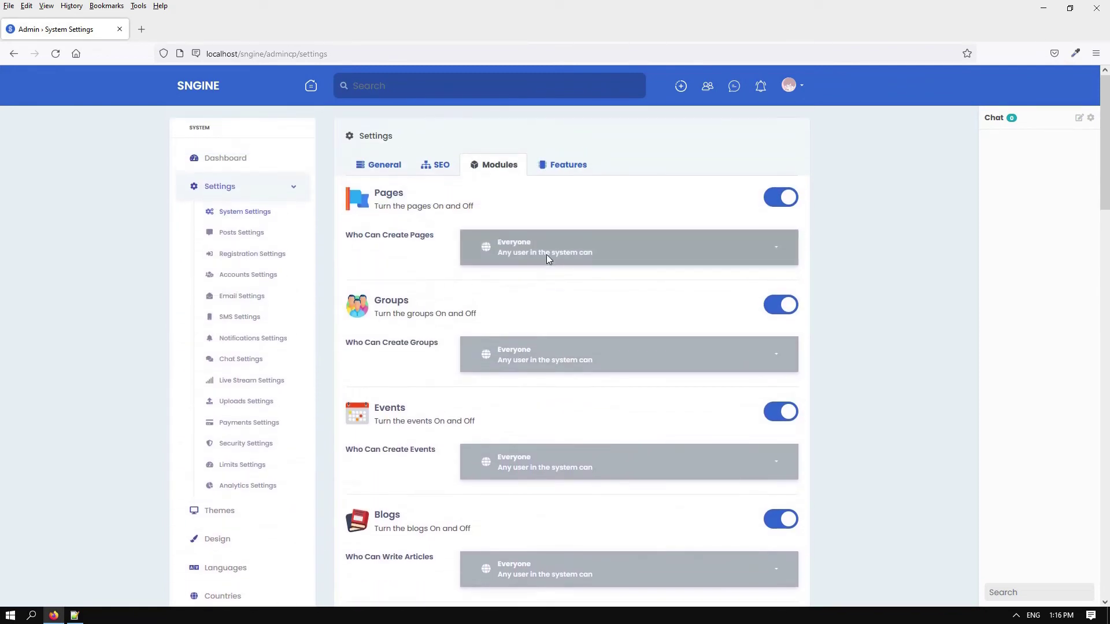
- View the list of installed themes in the admin system section
scroll(312, 281, down, 1)
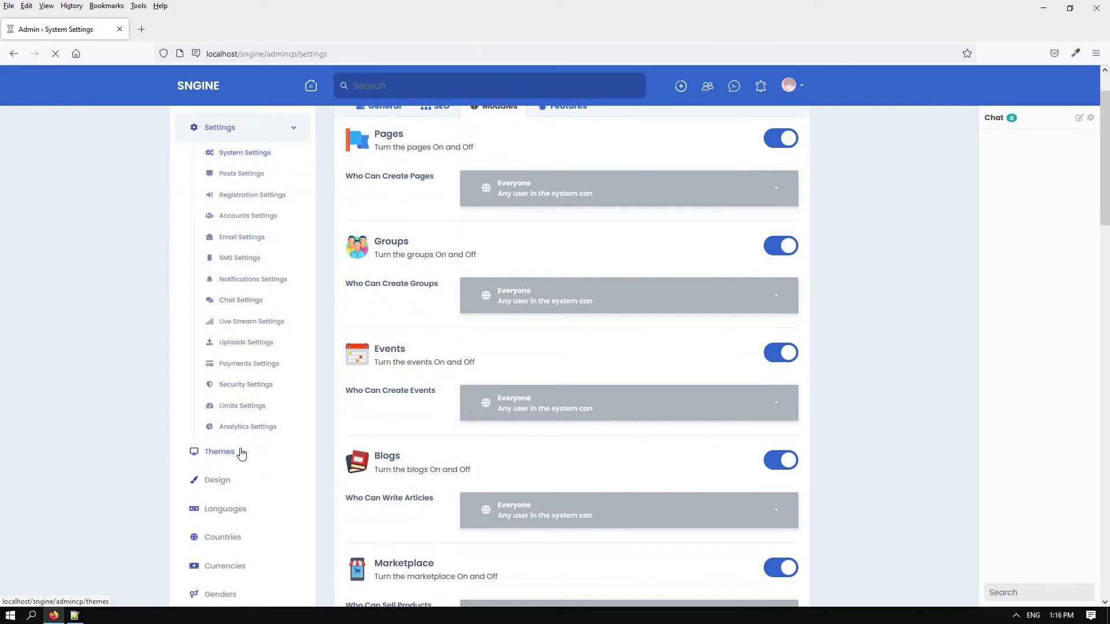
click(239, 453)
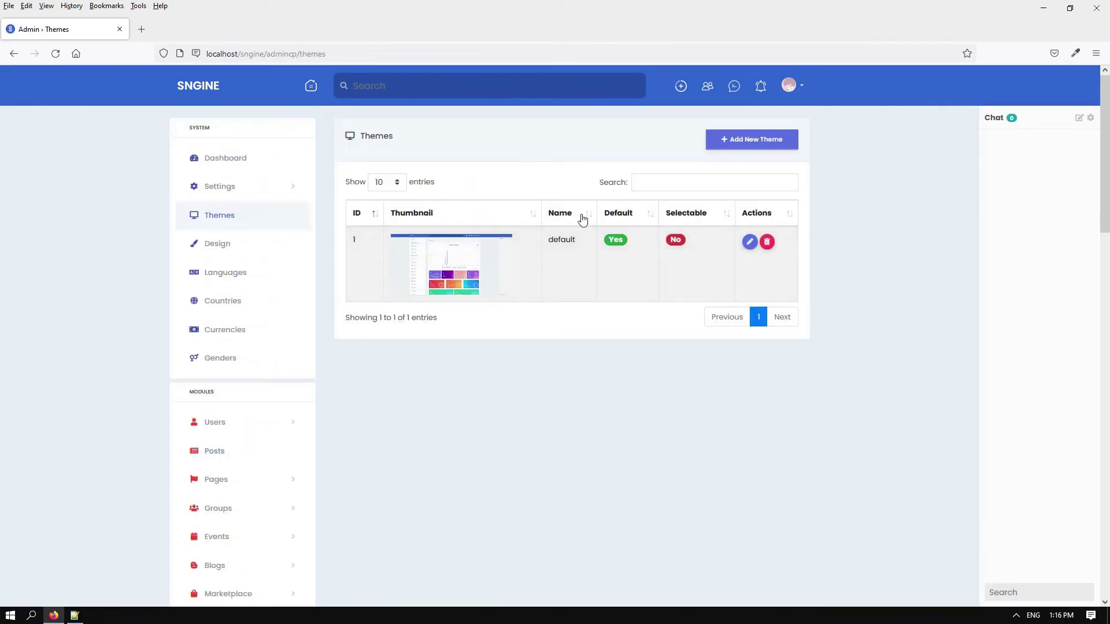
scroll(487, 272, down, 2)
scroll(487, 273, up, 1)
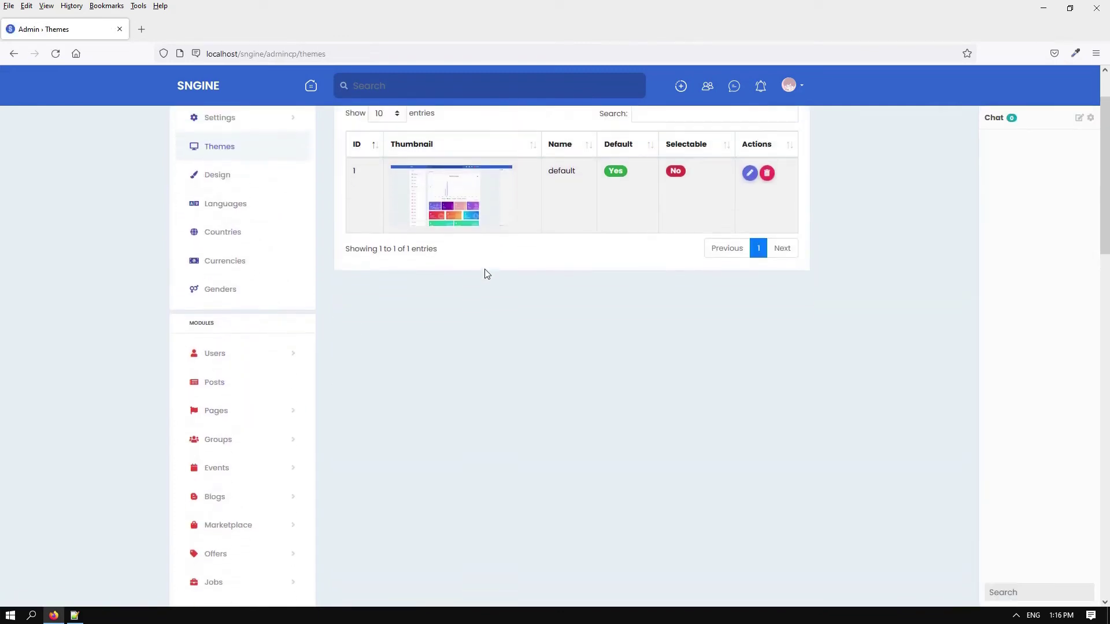
- Switch on night mode as the website default in the Design settings and look through the logo, wallpaper and favicon options
click(219, 190)
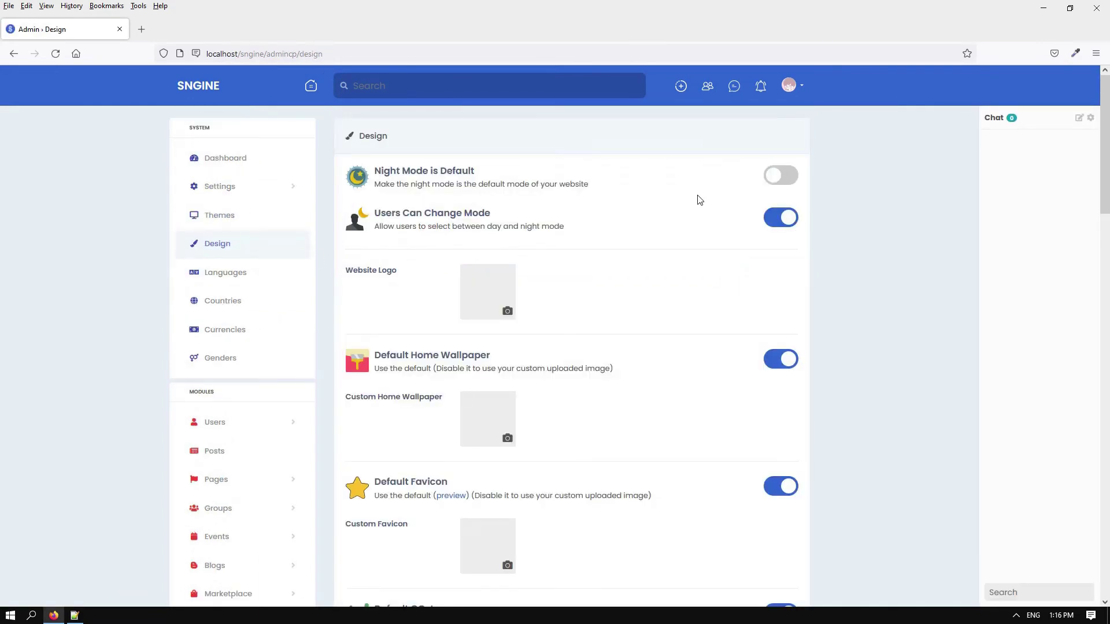
click(784, 177)
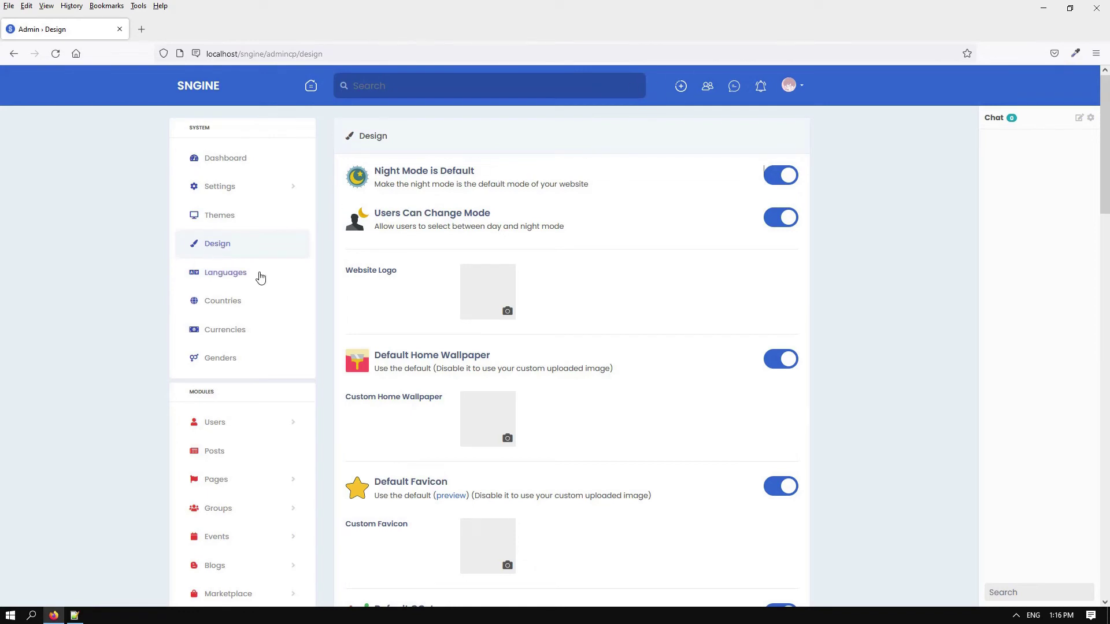
scroll(260, 279, down, 3)
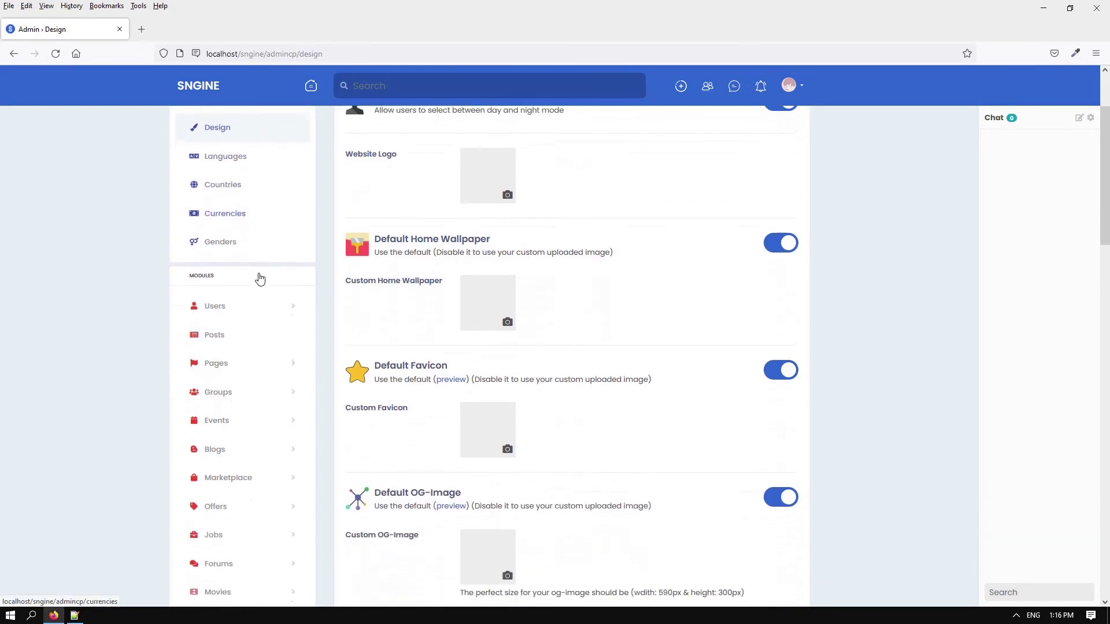
scroll(259, 278, up, 2)
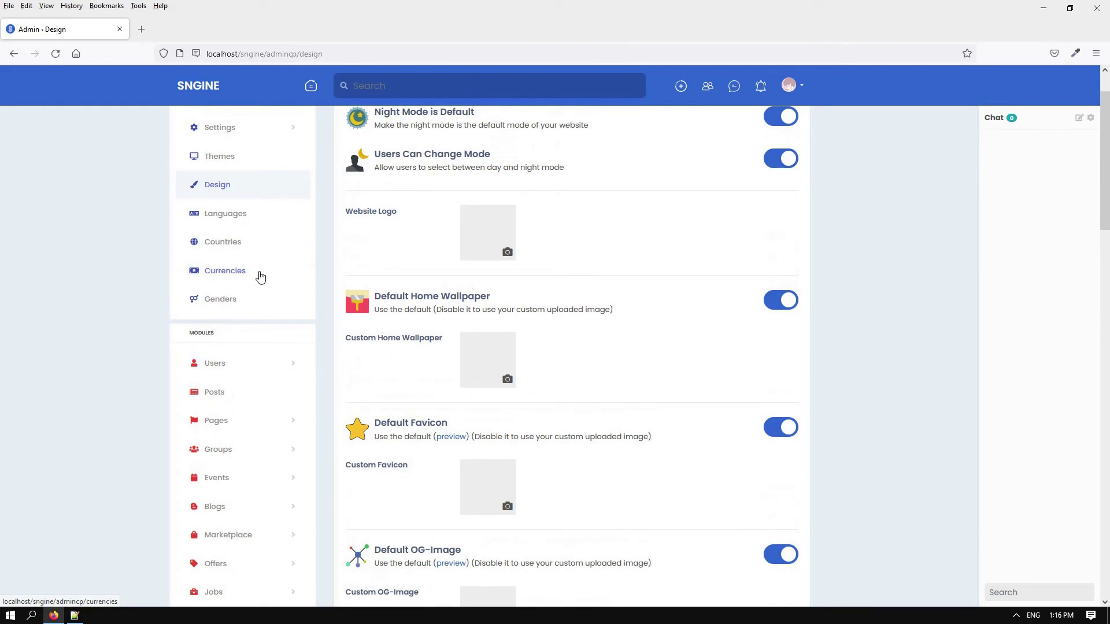
- View the list of currencies available in the admin system section
click(223, 278)
scroll(468, 243, down, 2)
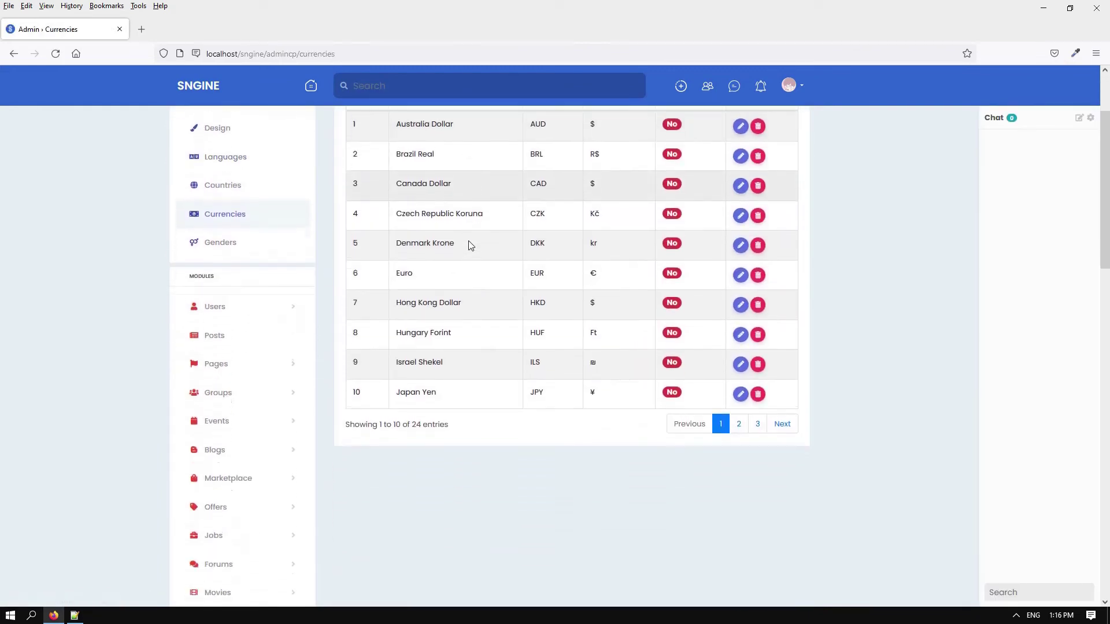
scroll(471, 246, down, 4)
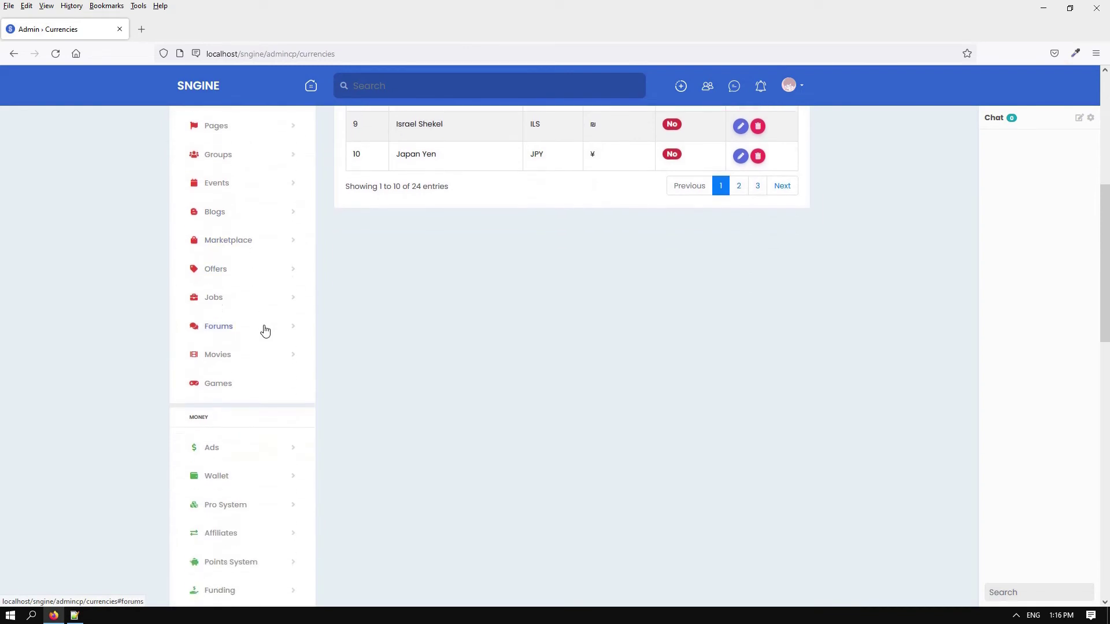
- Expand the Ads and Wallet groups of the Money section and review the Wallet Settings for transfers and withdrawals
scroll(265, 331, down, 2)
click(231, 327)
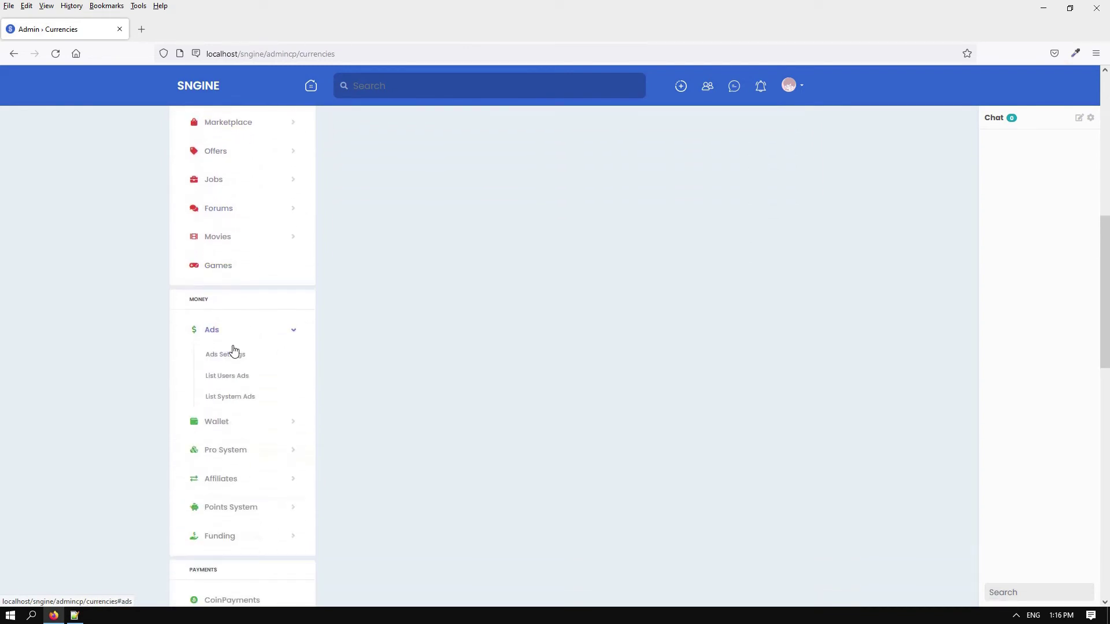
scroll(234, 344, down, 2)
click(233, 312)
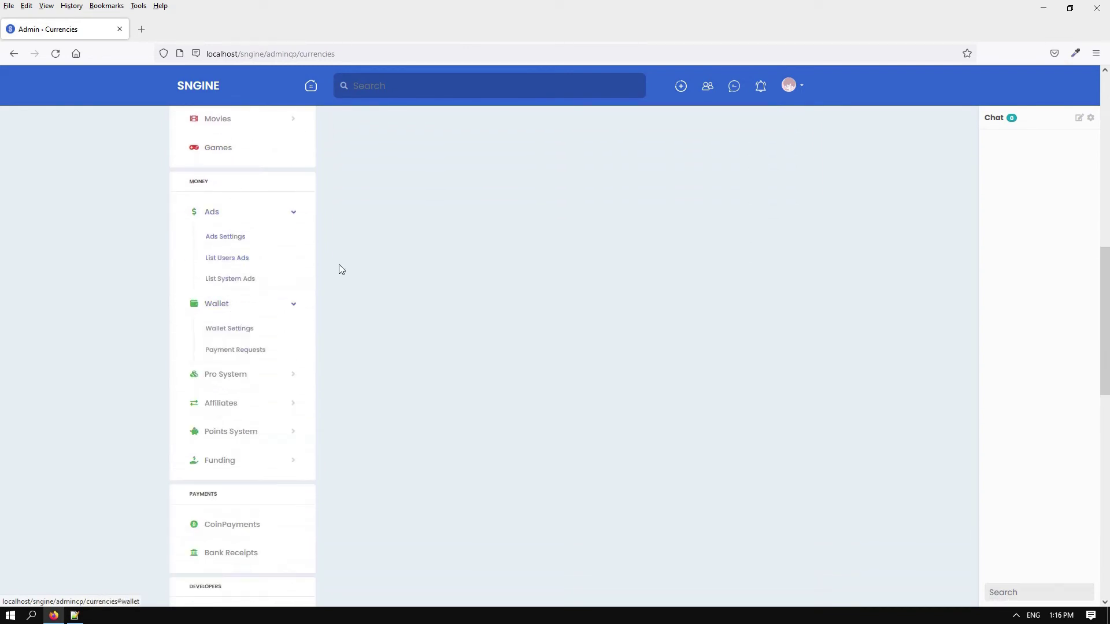
click(231, 328)
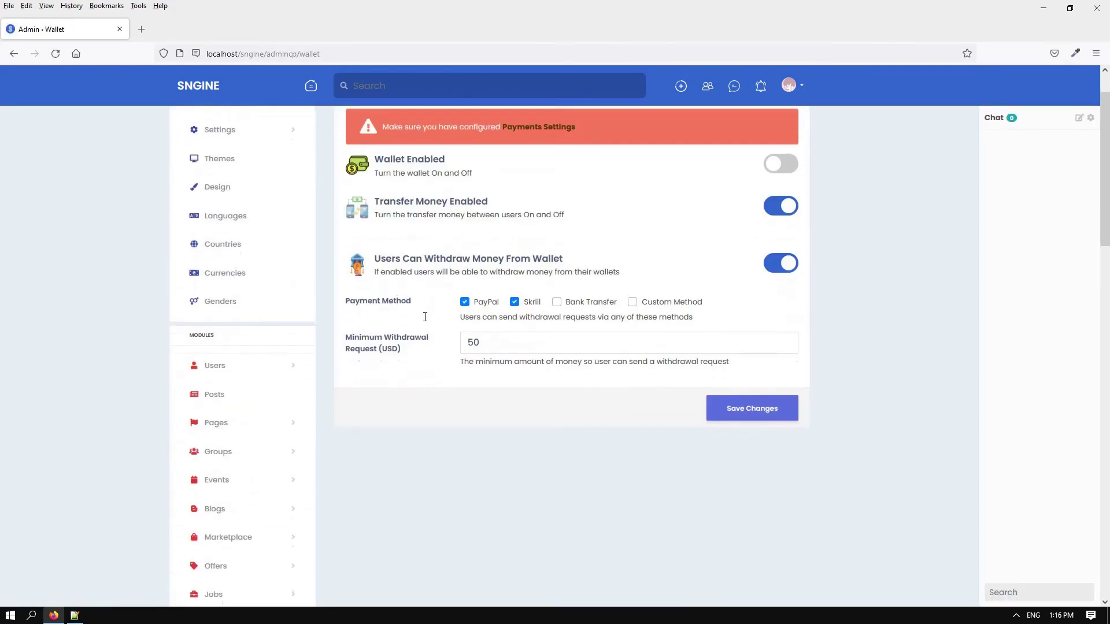
scroll(424, 317, down, 1)
scroll(424, 322, up, 2)
scroll(425, 321, down, 5)
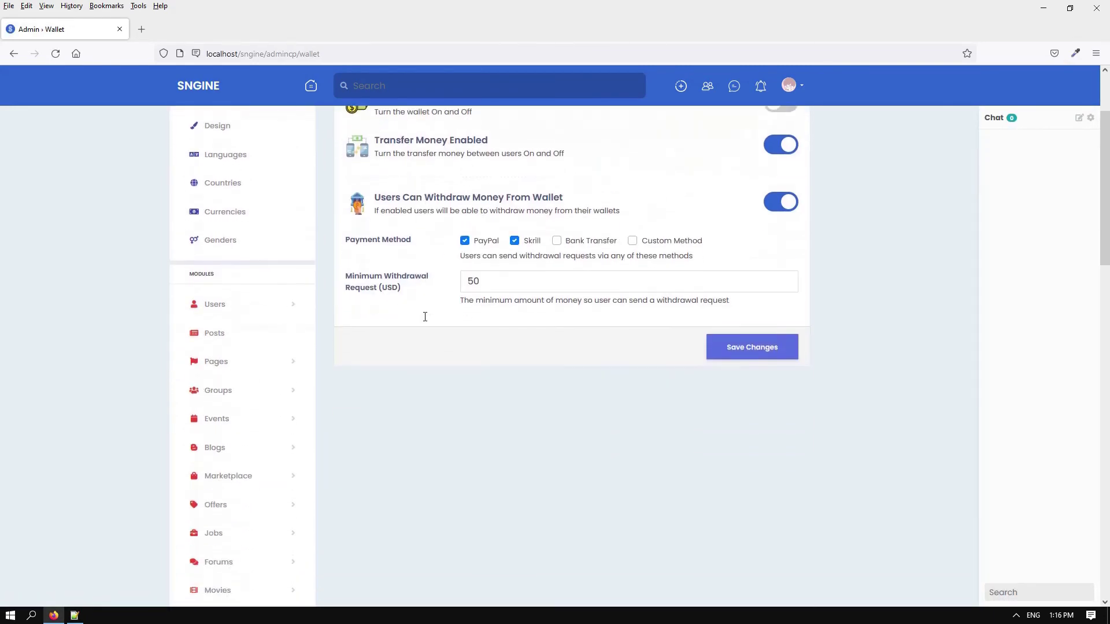
- View the wallet's Payment Requests table
scroll(425, 321, down, 3)
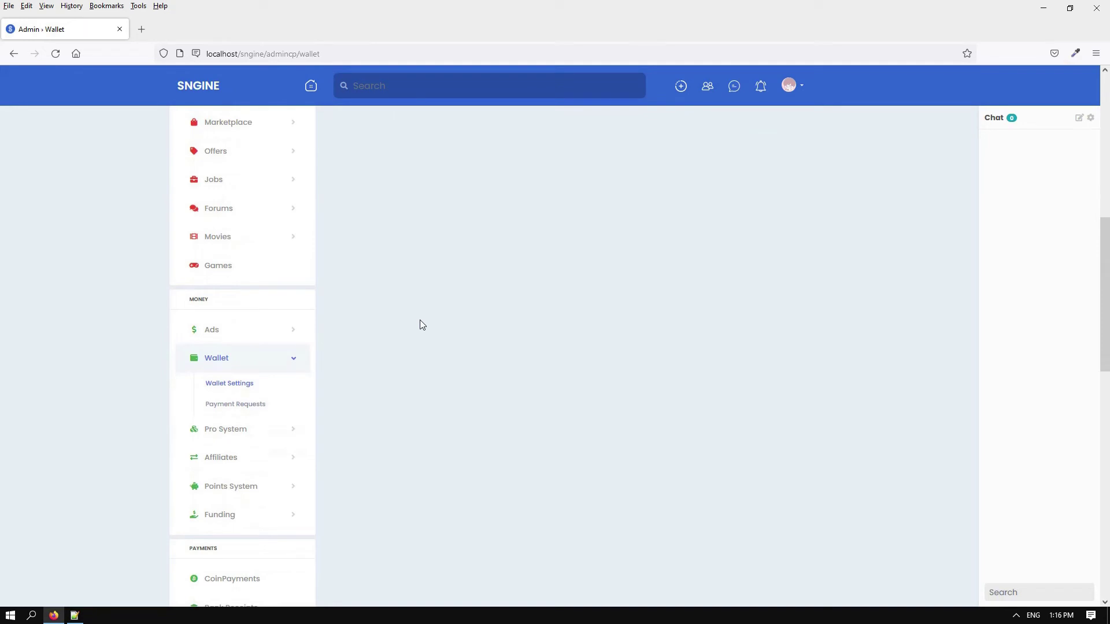
click(243, 411)
scroll(363, 349, down, 2)
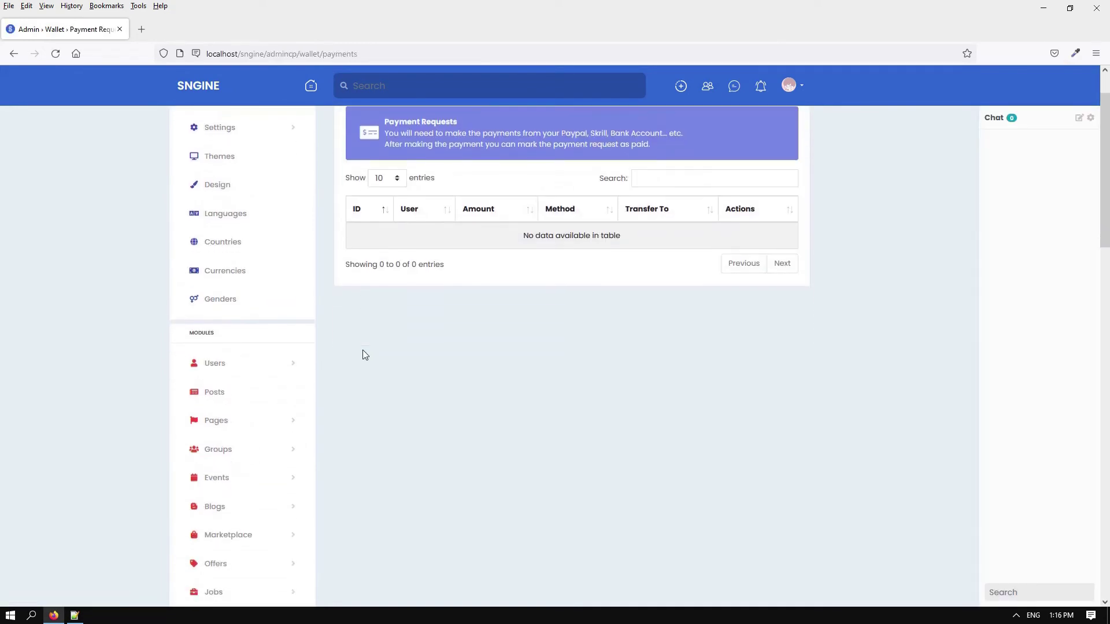
scroll(363, 349, down, 5)
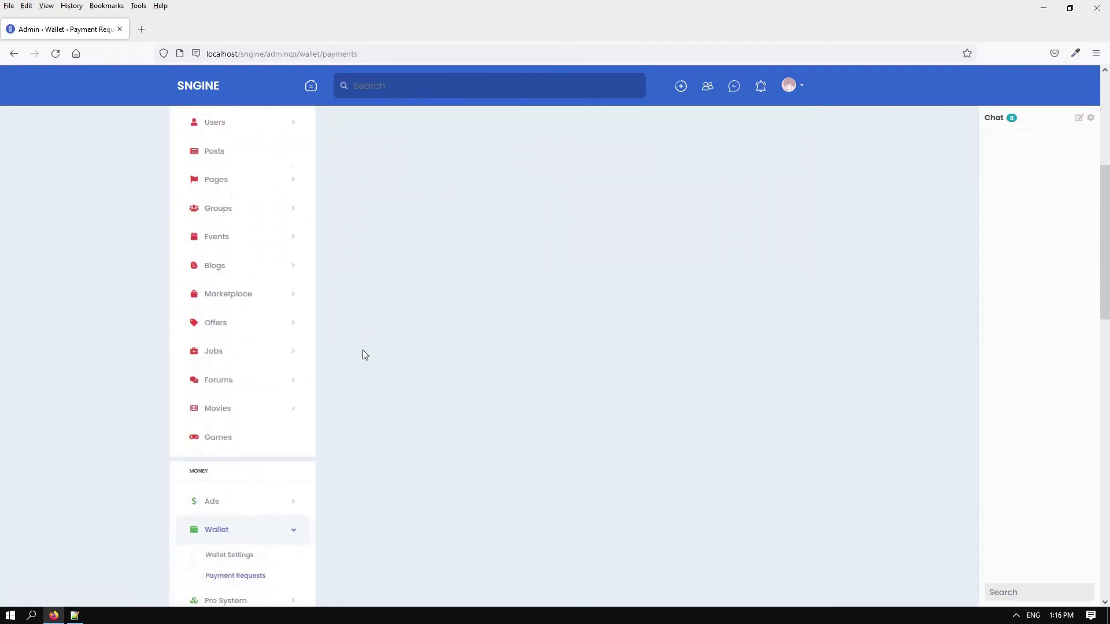
scroll(364, 354, down, 2)
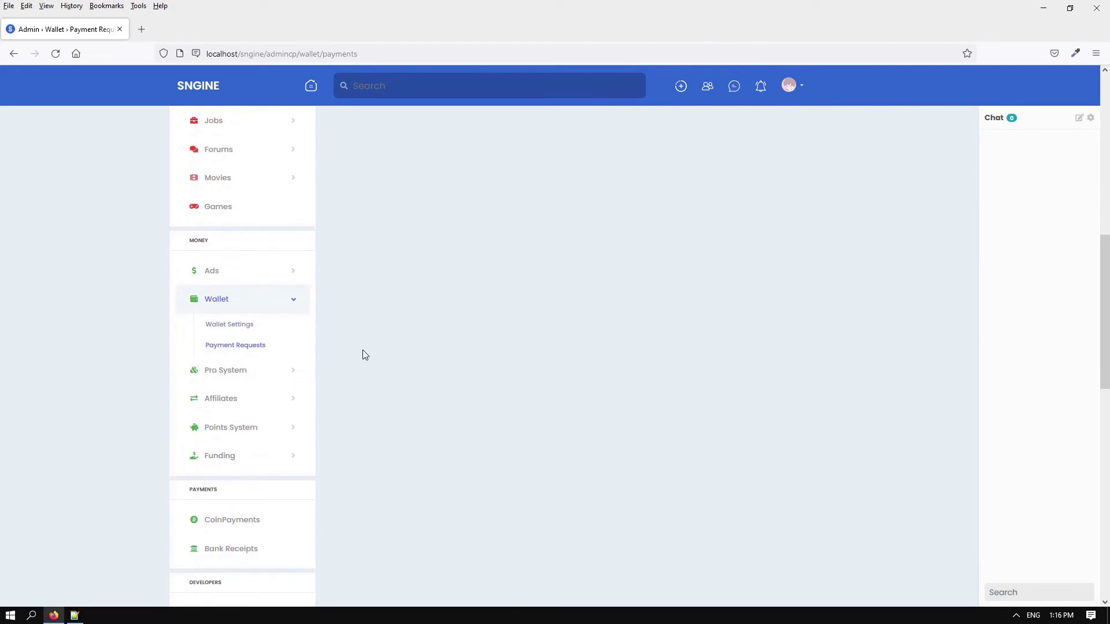
- Review the Affiliates Settings, from withdrawal methods to affiliate levels, payment type and referral percentage
click(231, 405)
click(234, 423)
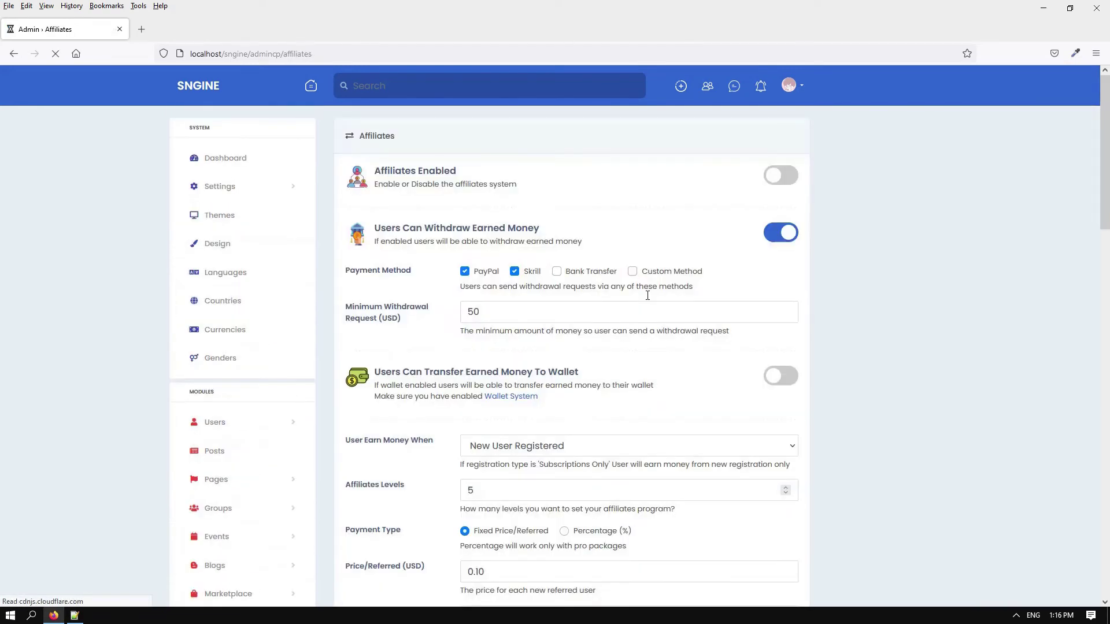
scroll(522, 237, down, 4)
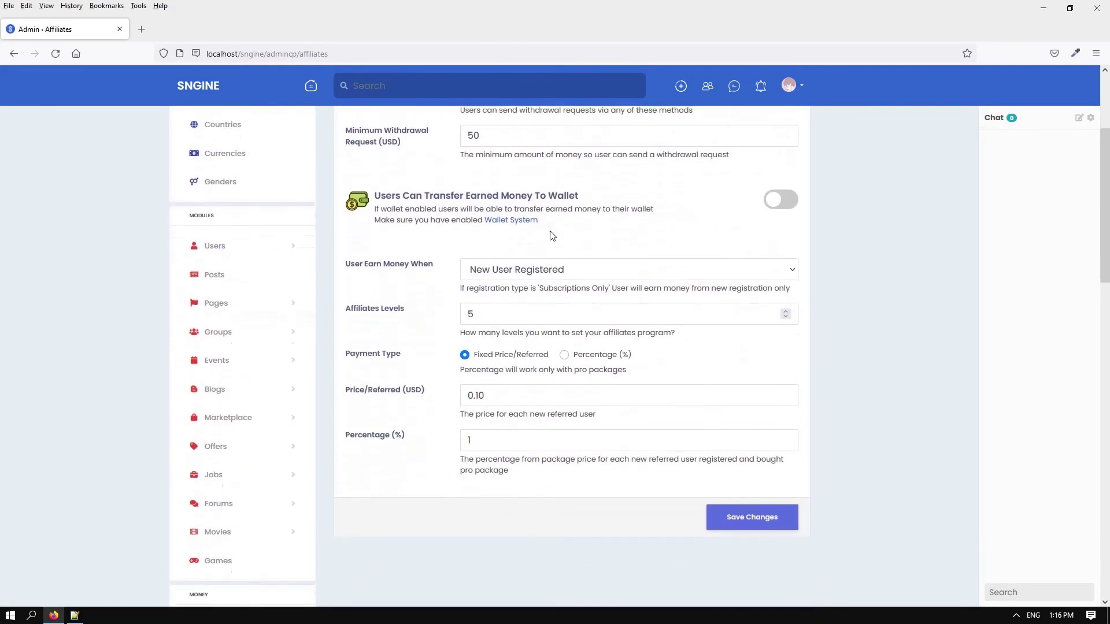
scroll(551, 234, up, 4)
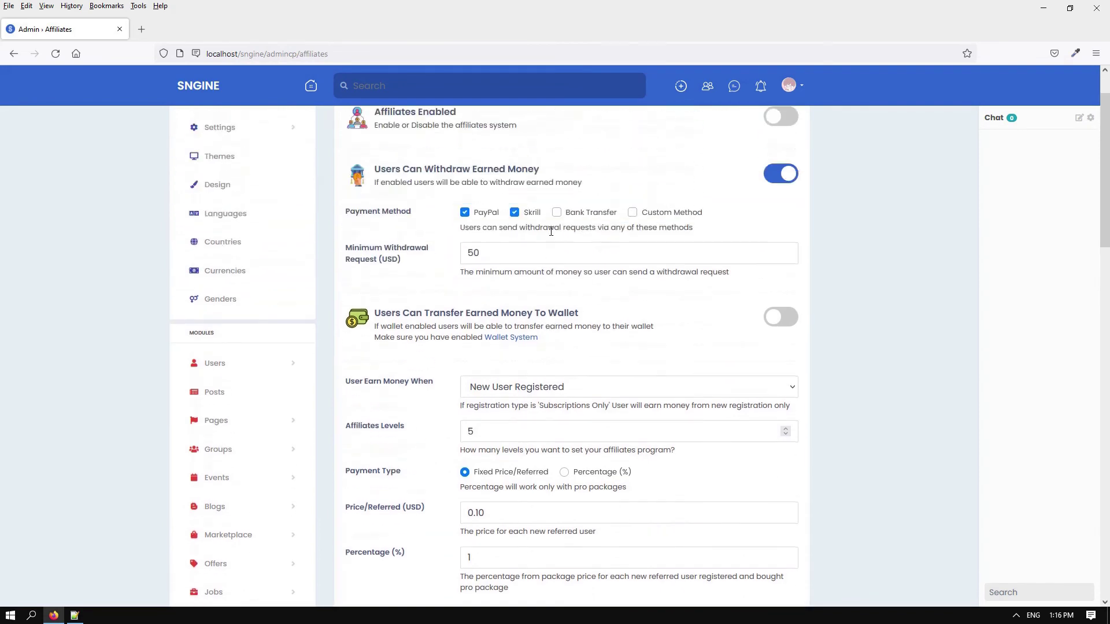
scroll(550, 240, down, 3)
scroll(549, 240, down, 7)
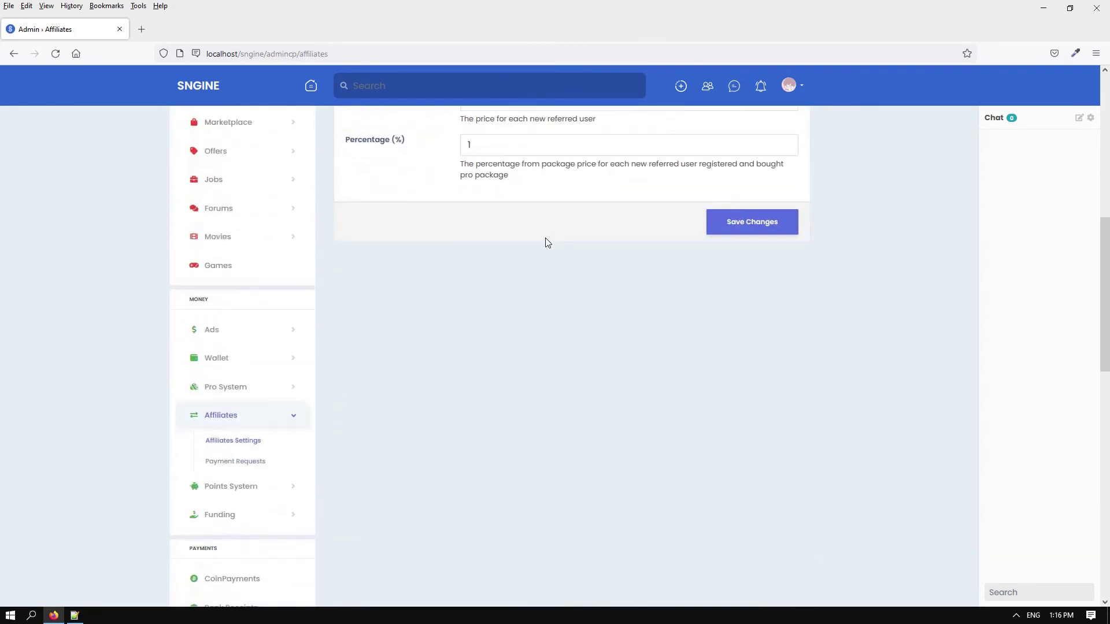
- Look through the remaining admin sections, from Payments and Developers down to Customization and Reach, and return to the news feed
scroll(544, 243, down, 4)
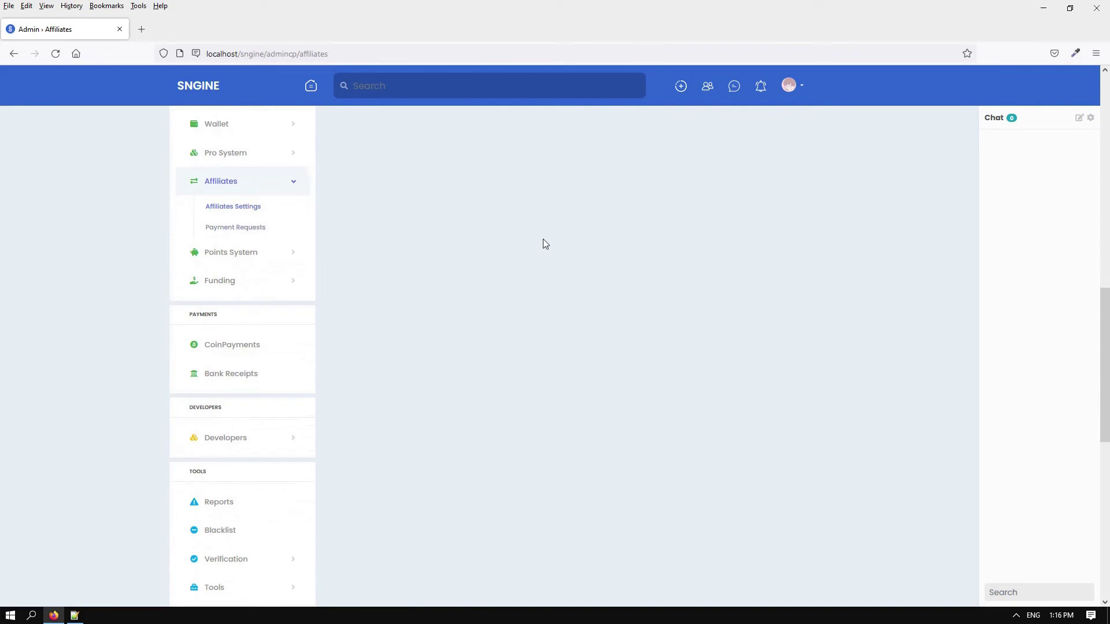
scroll(543, 239, down, 3)
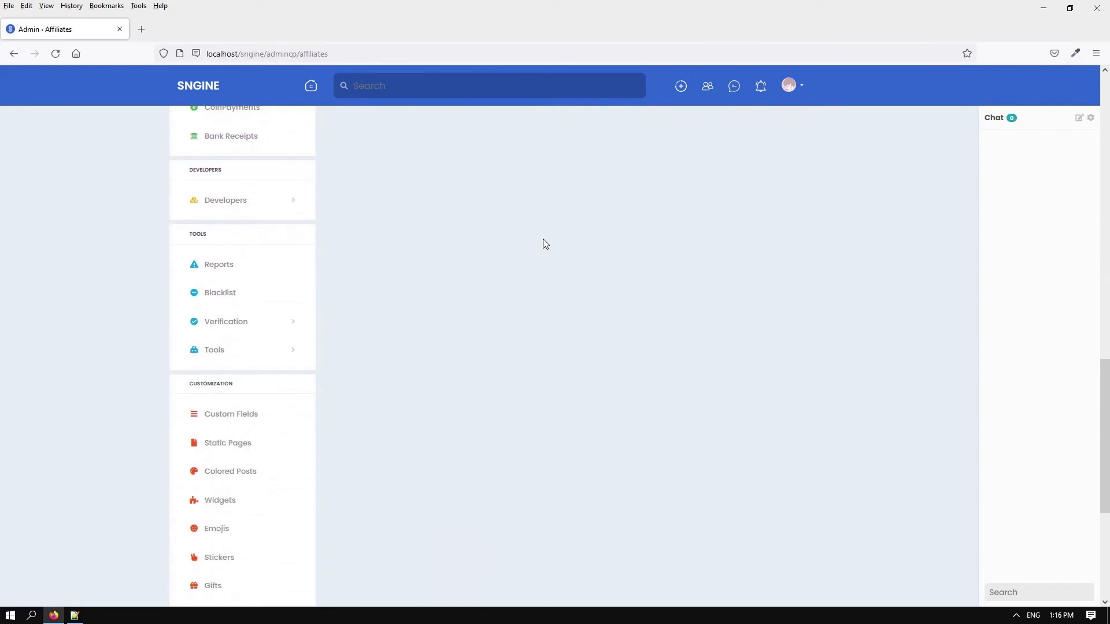
scroll(542, 243, down, 2)
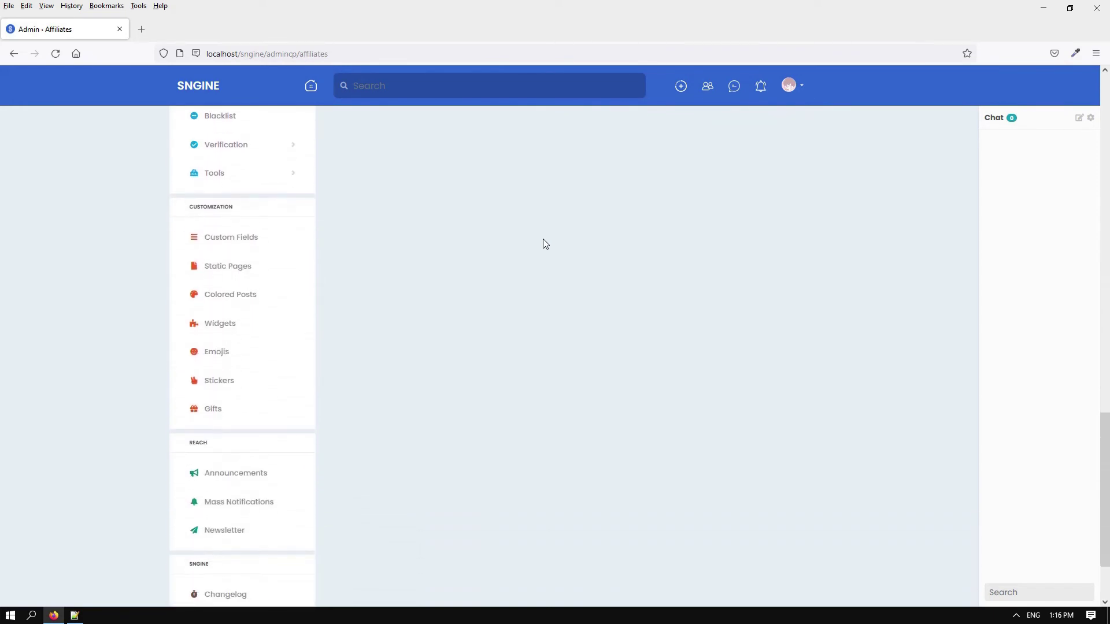
scroll(543, 243, down, 2)
scroll(543, 238, up, 2)
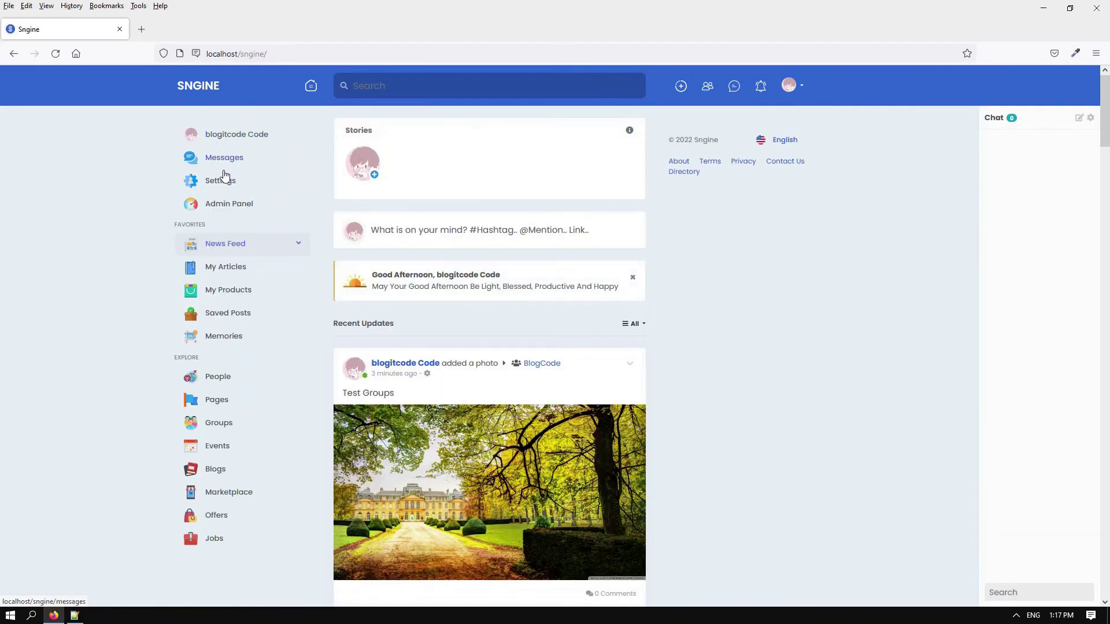
- View the account settings and the basic profile information of the signed-in account
click(219, 181)
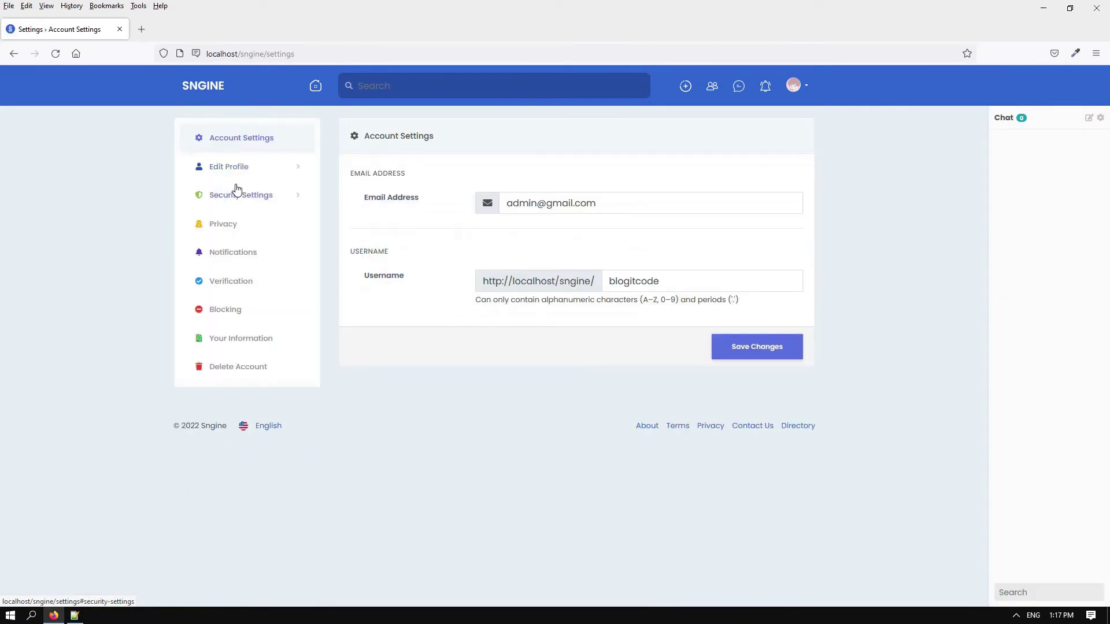
click(252, 177)
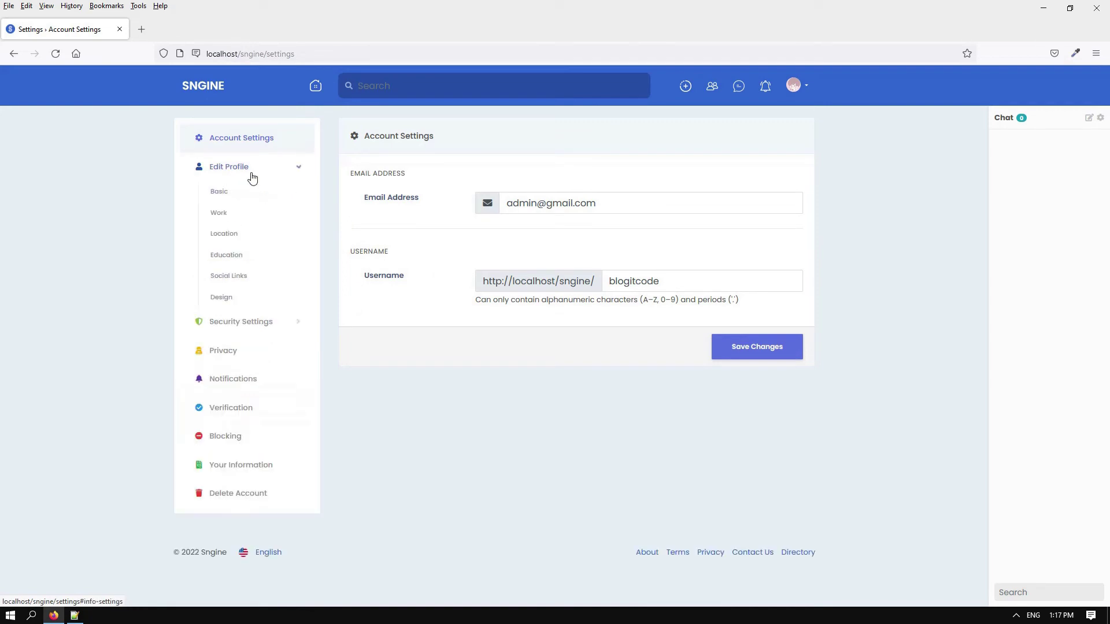
click(229, 192)
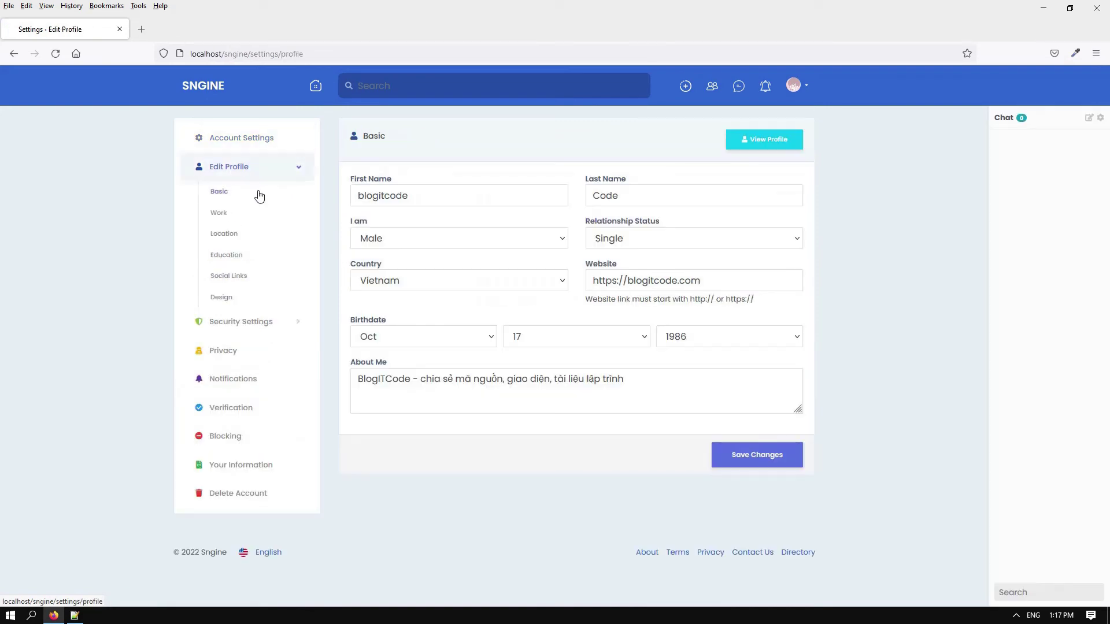
click(230, 149)
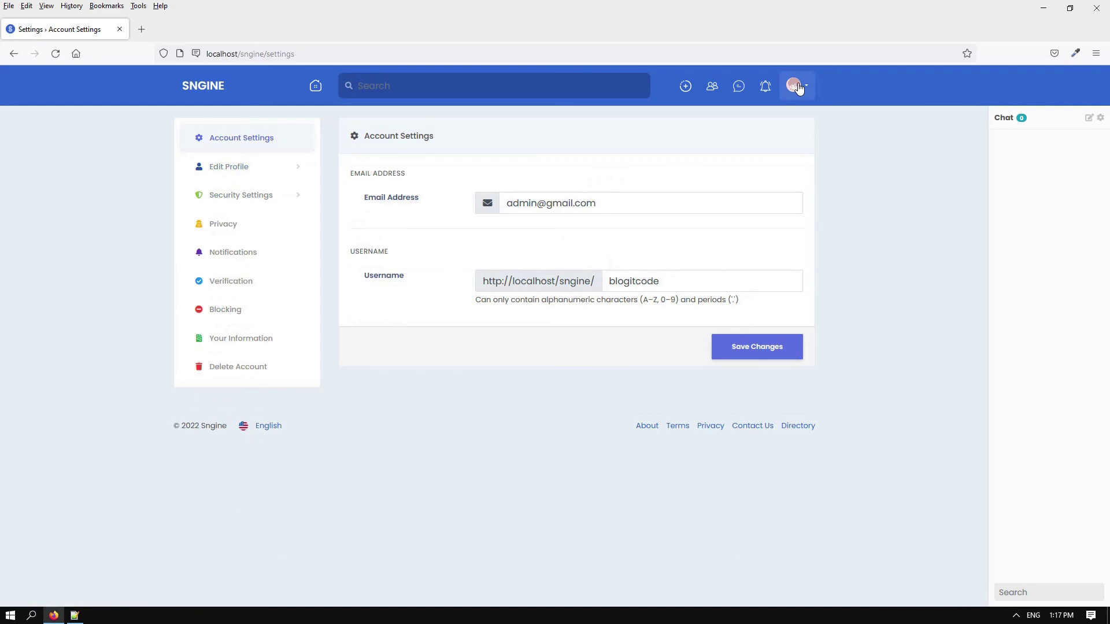
click(806, 88)
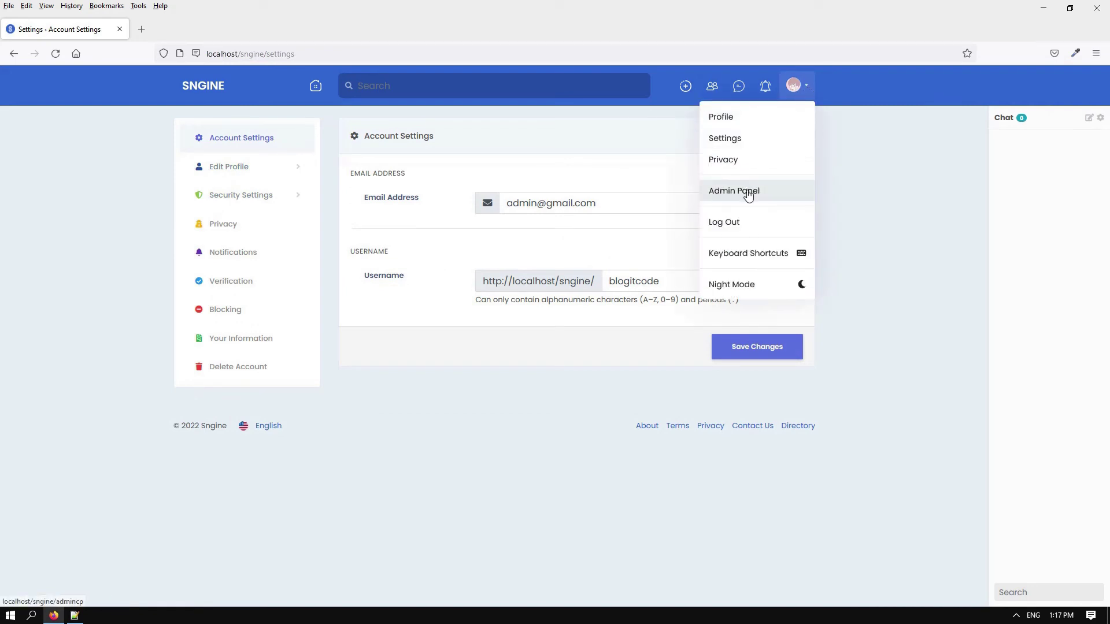
click(739, 144)
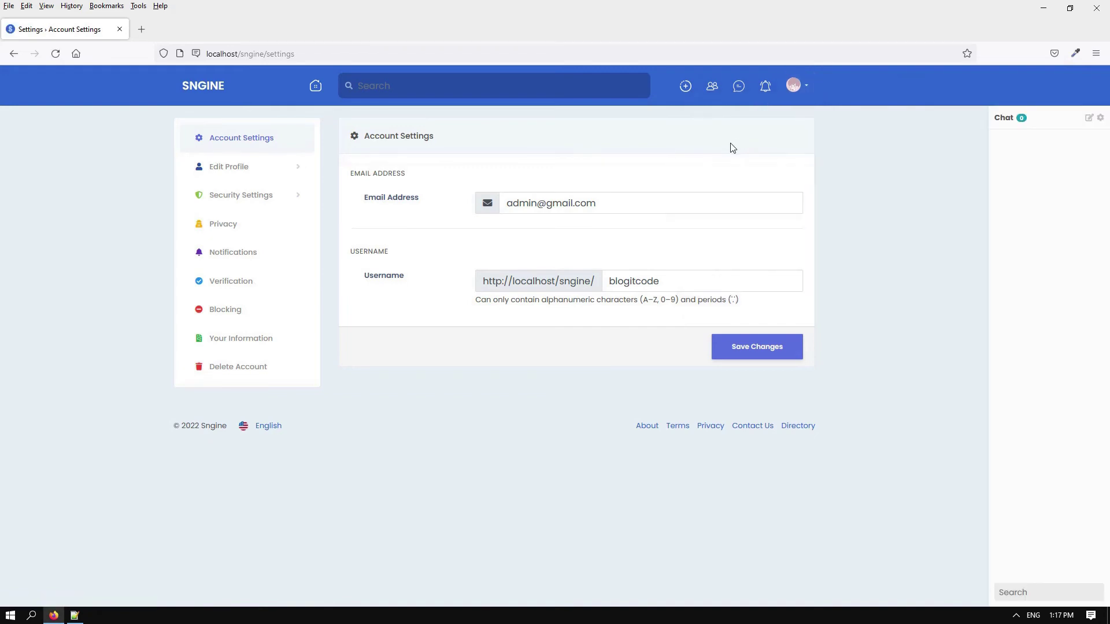
- Return to the Admin Panel and review the General section of the system settings
click(797, 85)
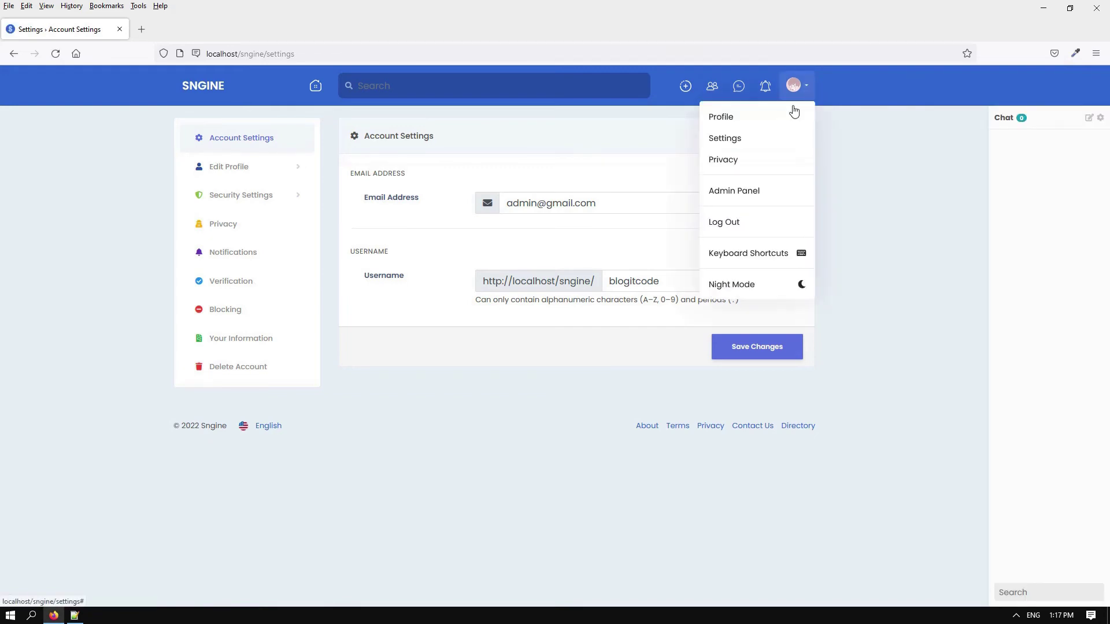
click(746, 191)
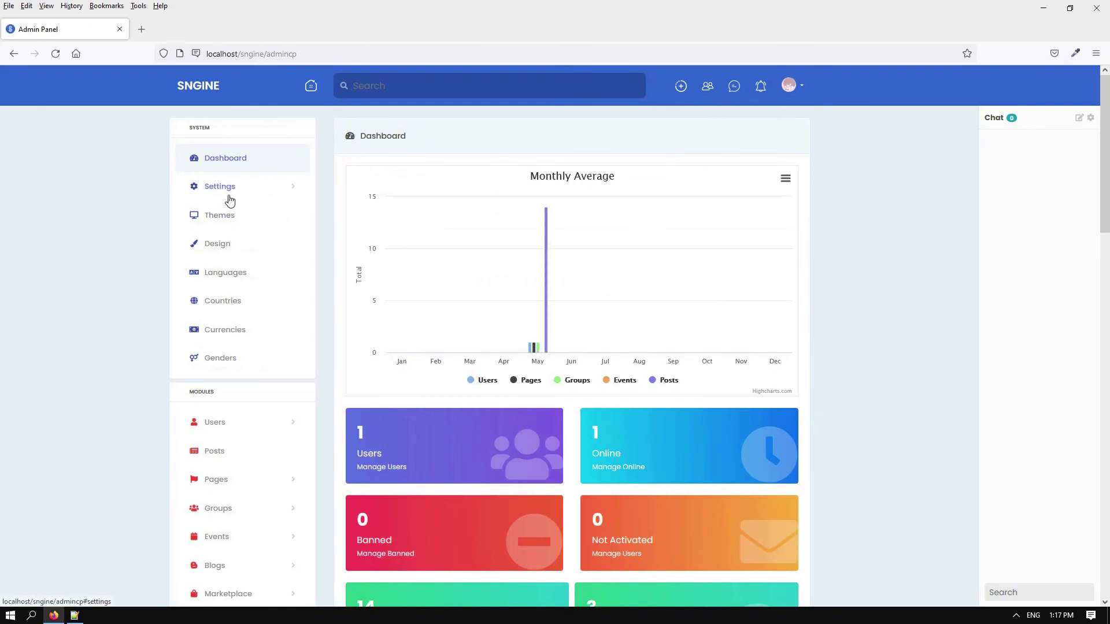
click(231, 192)
click(229, 215)
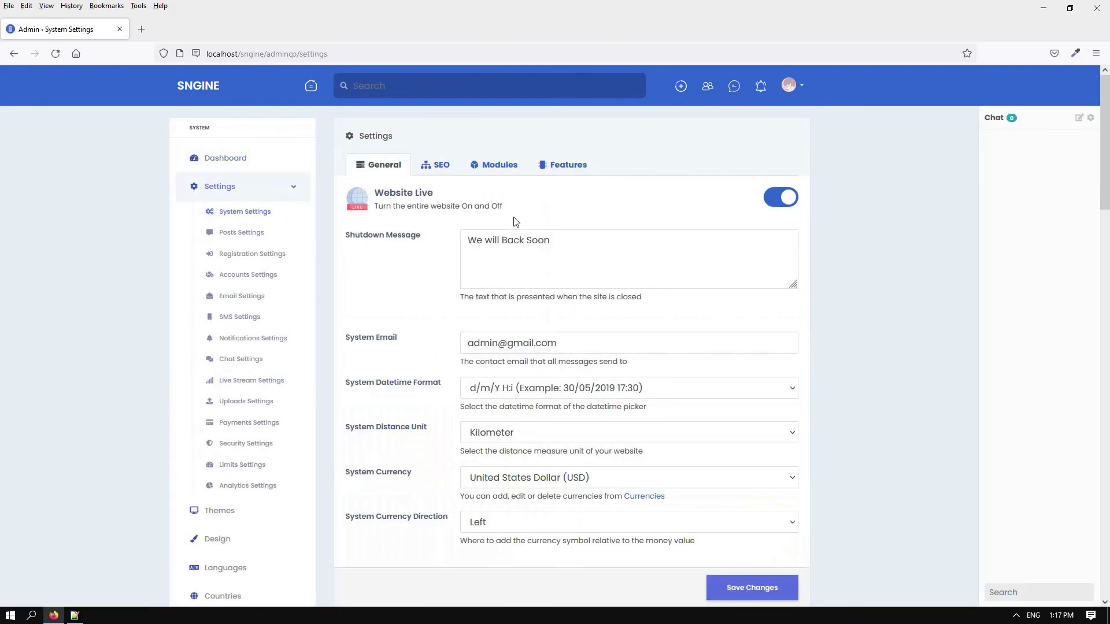
scroll(513, 221, down, 2)
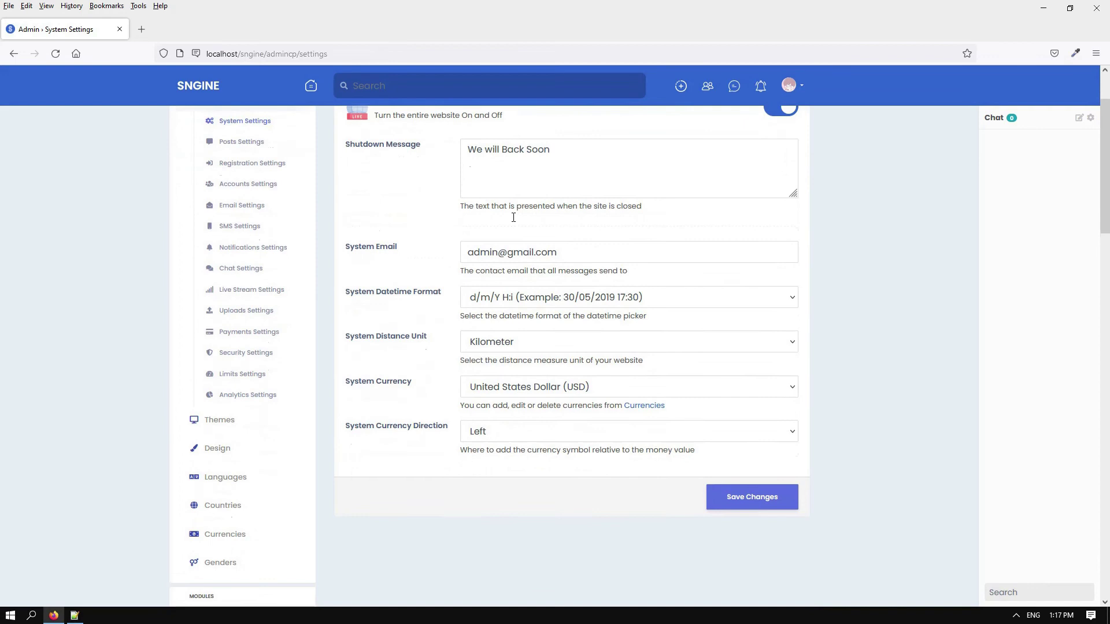
- Make night mode the default mode of the website in the admin Design settings and save the changes
scroll(513, 217, down, 4)
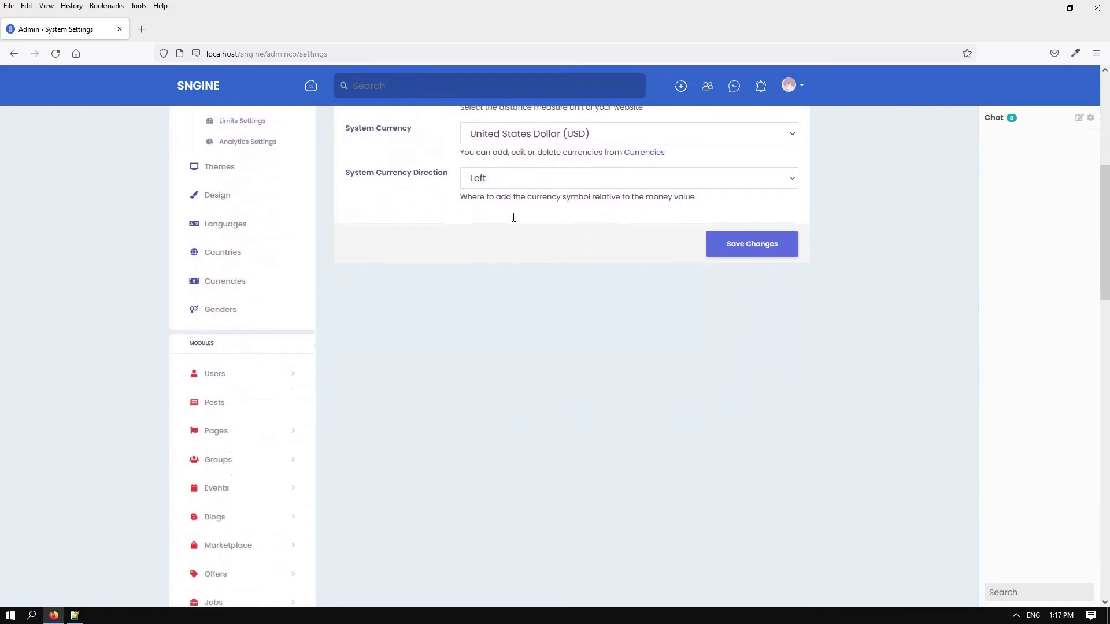
click(232, 188)
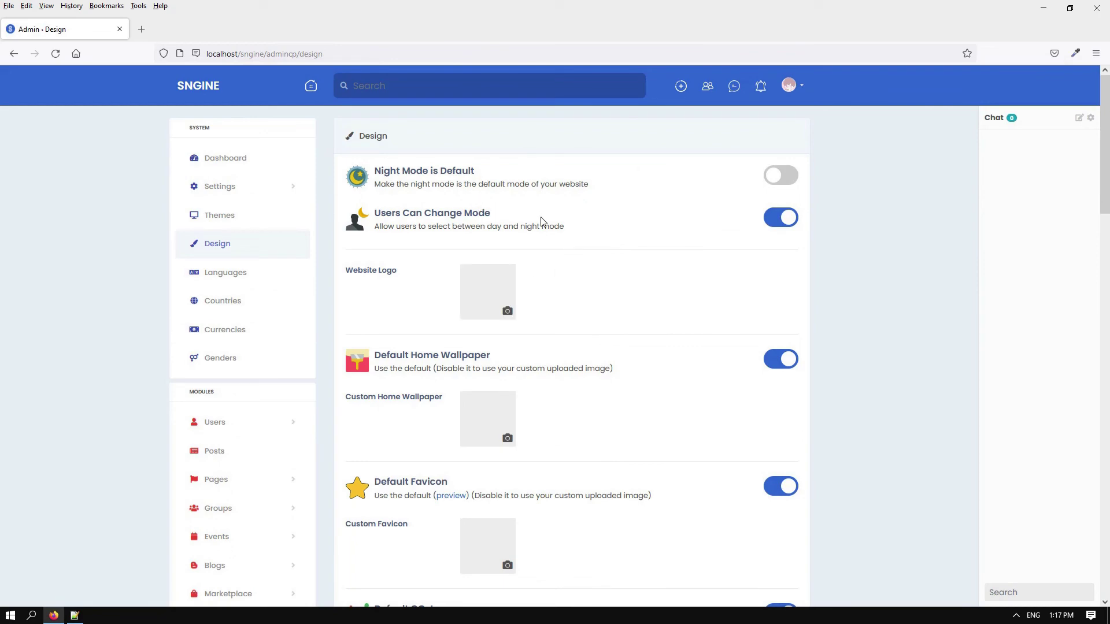
click(790, 177)
scroll(630, 243, down, 12)
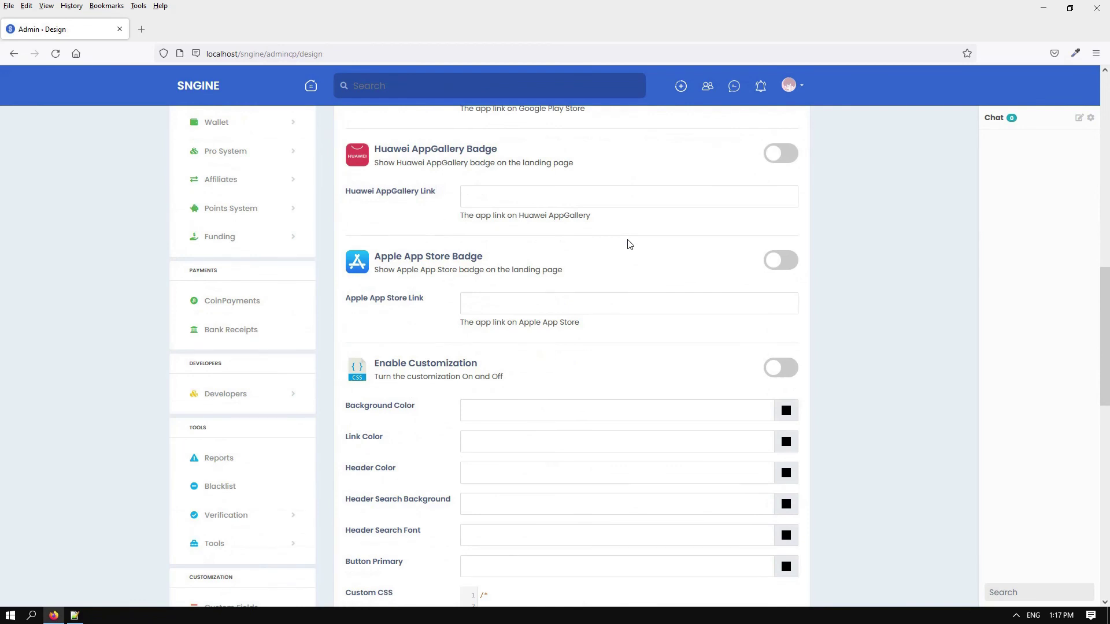
scroll(629, 244, down, 6)
scroll(628, 239, down, 7)
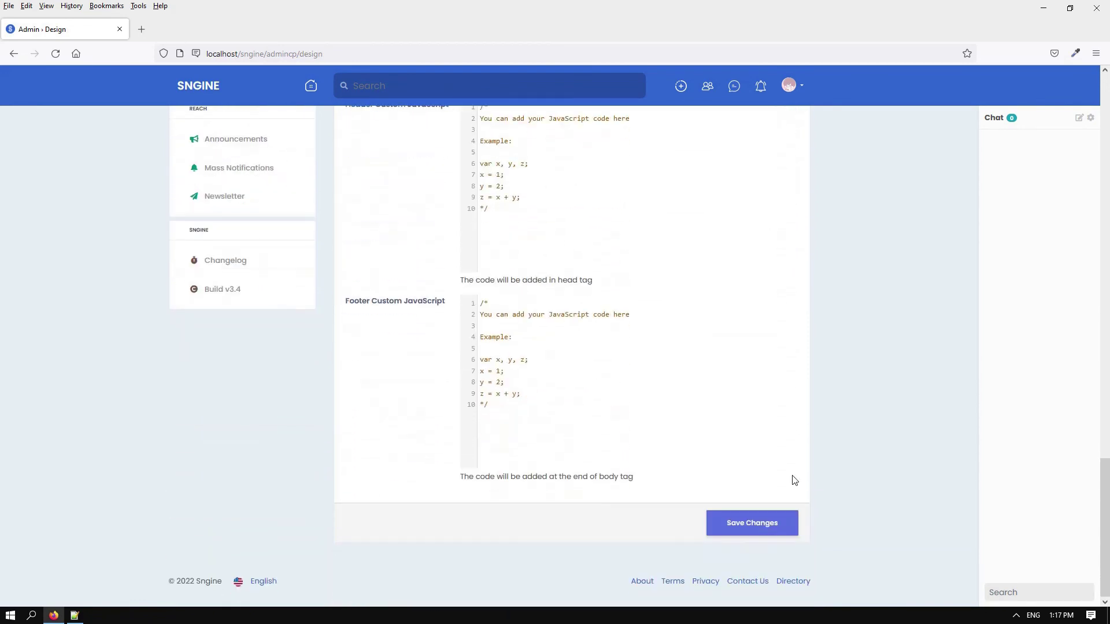
click(763, 523)
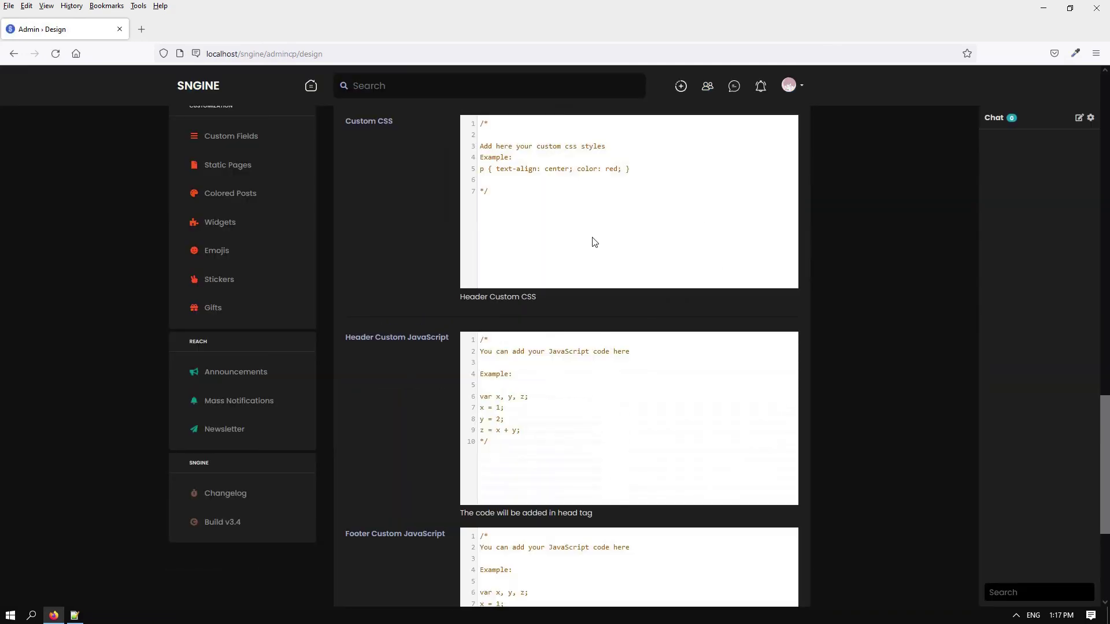
- Turn off night mode as the website's default in the Design settings and save the changes
scroll(594, 241, up, 15)
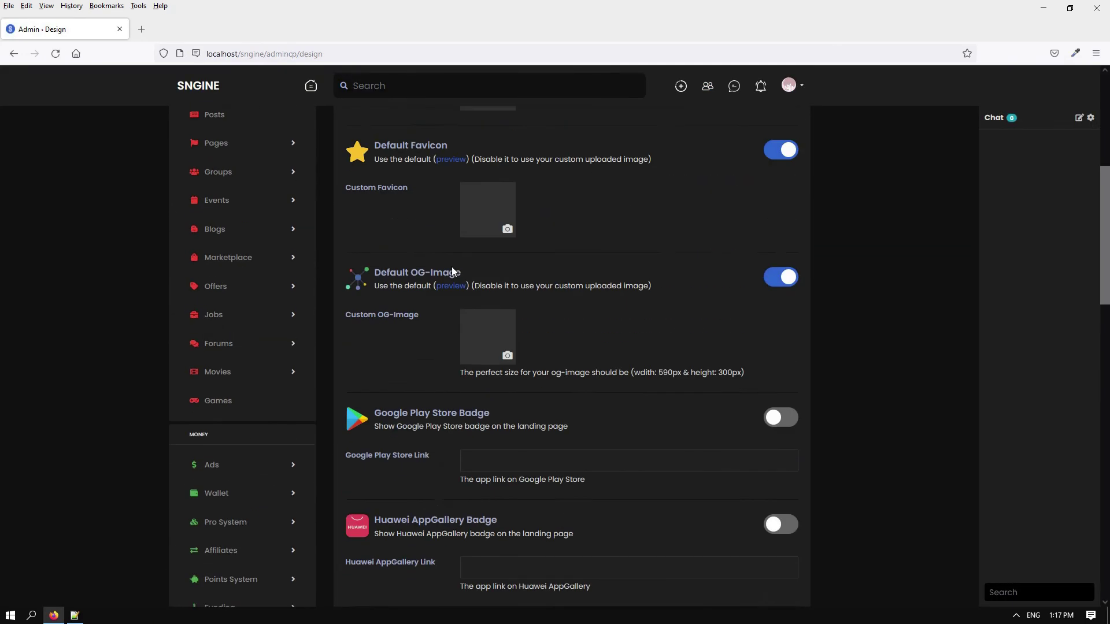
scroll(452, 271, up, 6)
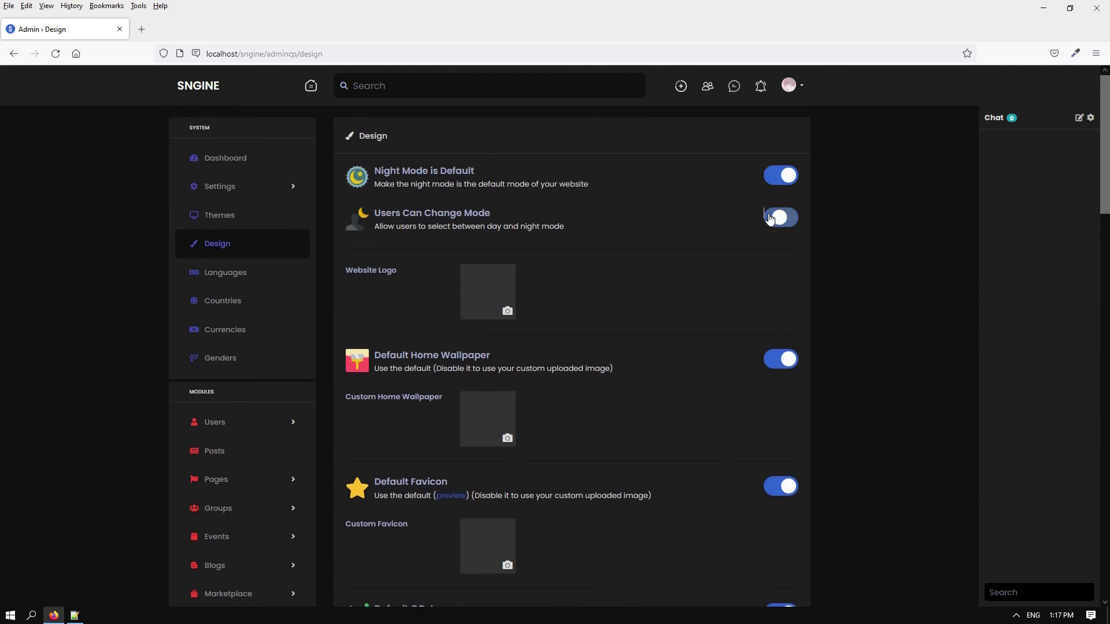
click(780, 175)
scroll(629, 264, down, 8)
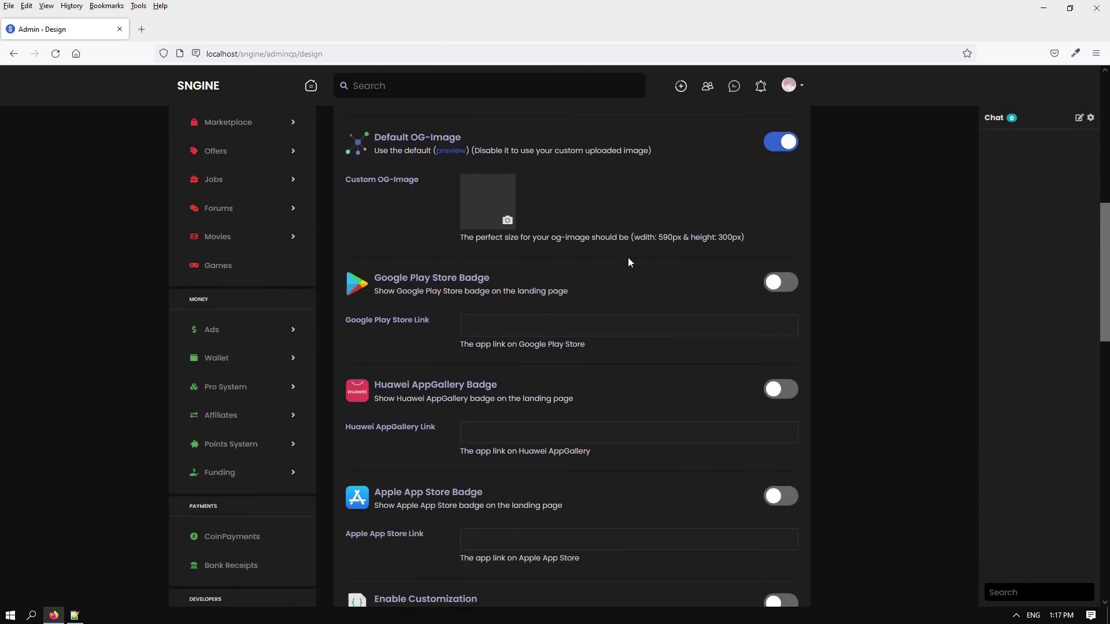
scroll(629, 263, down, 12)
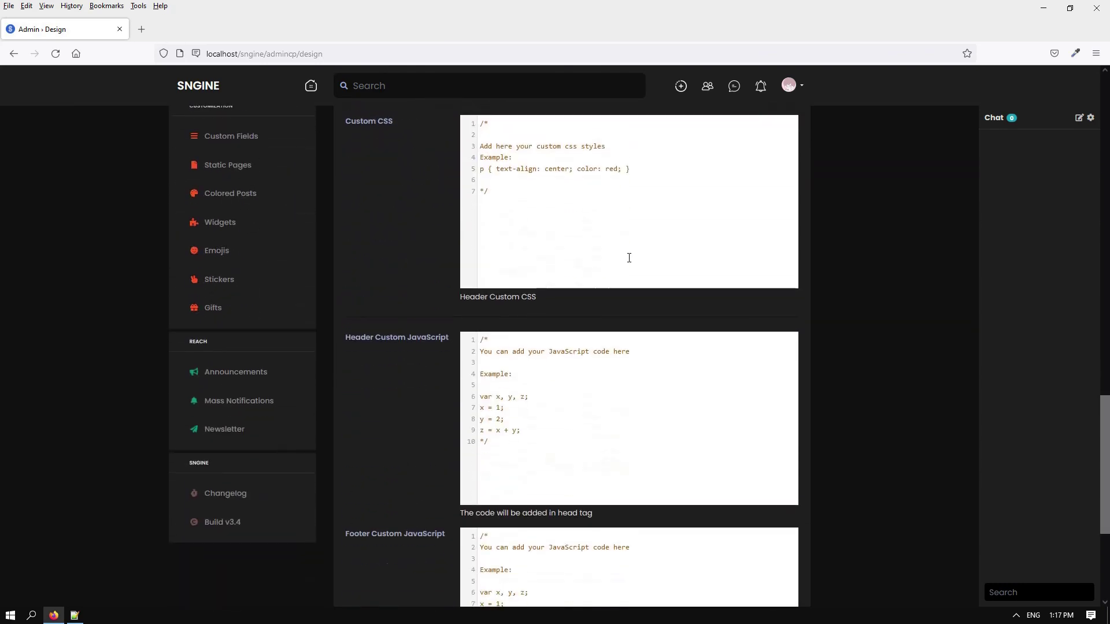
scroll(629, 258, down, 4)
click(719, 520)
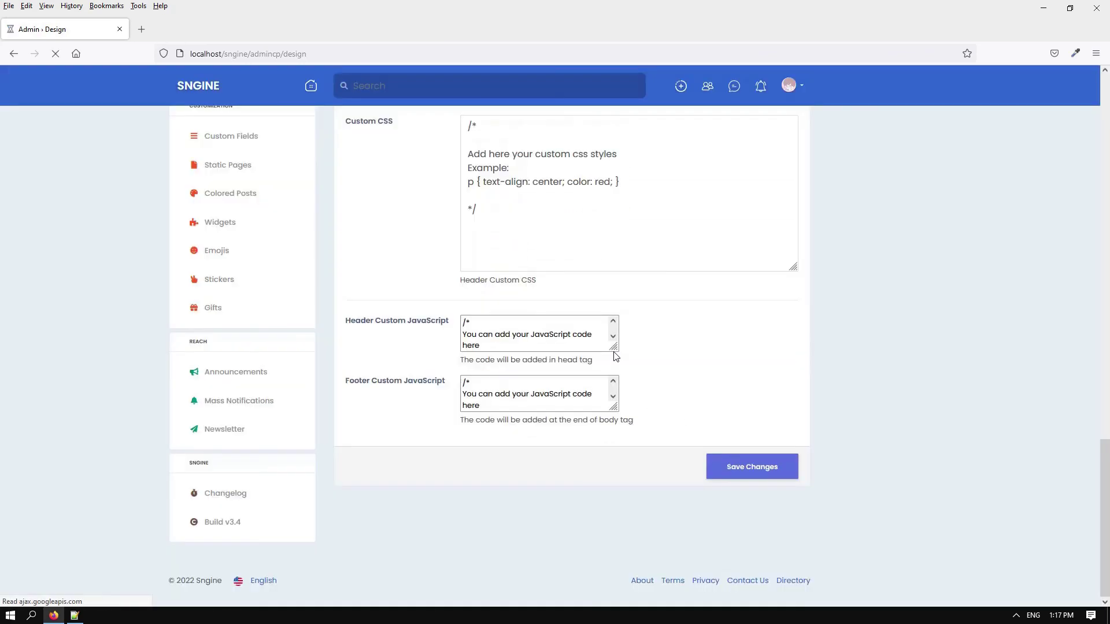
- Look over the app store badge and customization options in the Design settings and view the CoinPayments transactions
scroll(659, 293, up, 2)
scroll(659, 293, up, 4)
scroll(657, 288, up, 4)
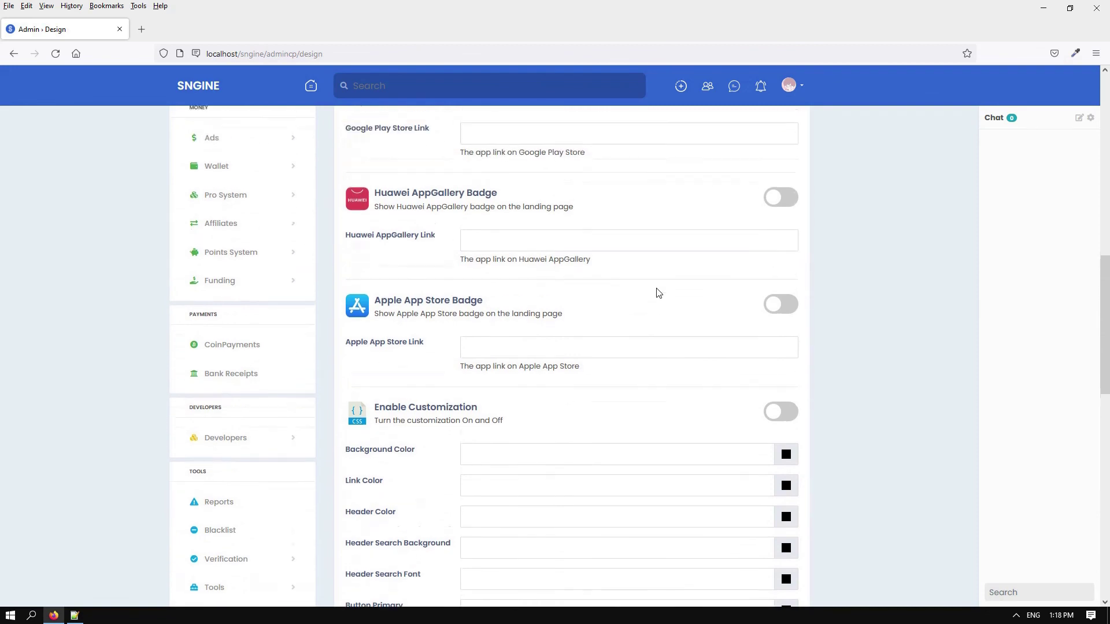
click(254, 365)
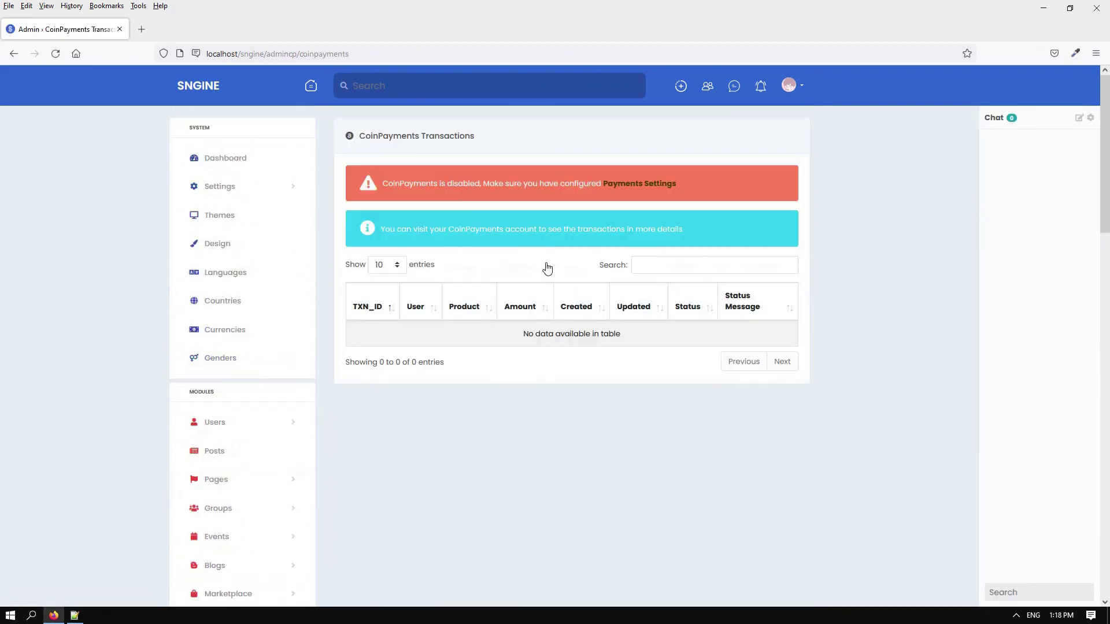
- Look through the recent posts in the news feed and view the Jobs section
click(311, 87)
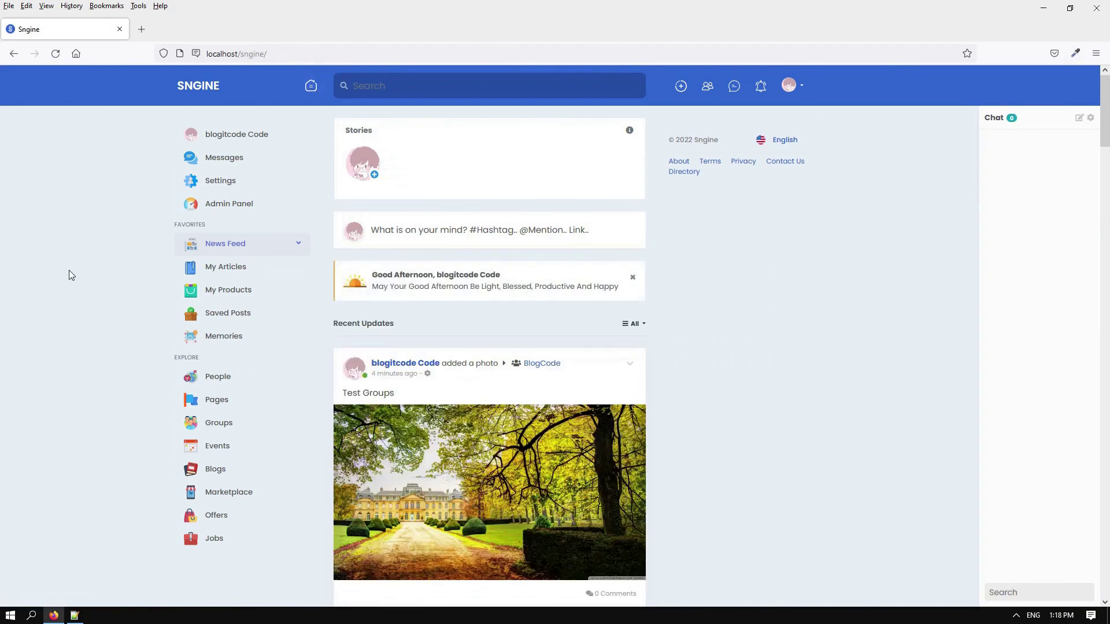
scroll(69, 273, down, 4)
scroll(74, 282, down, 4)
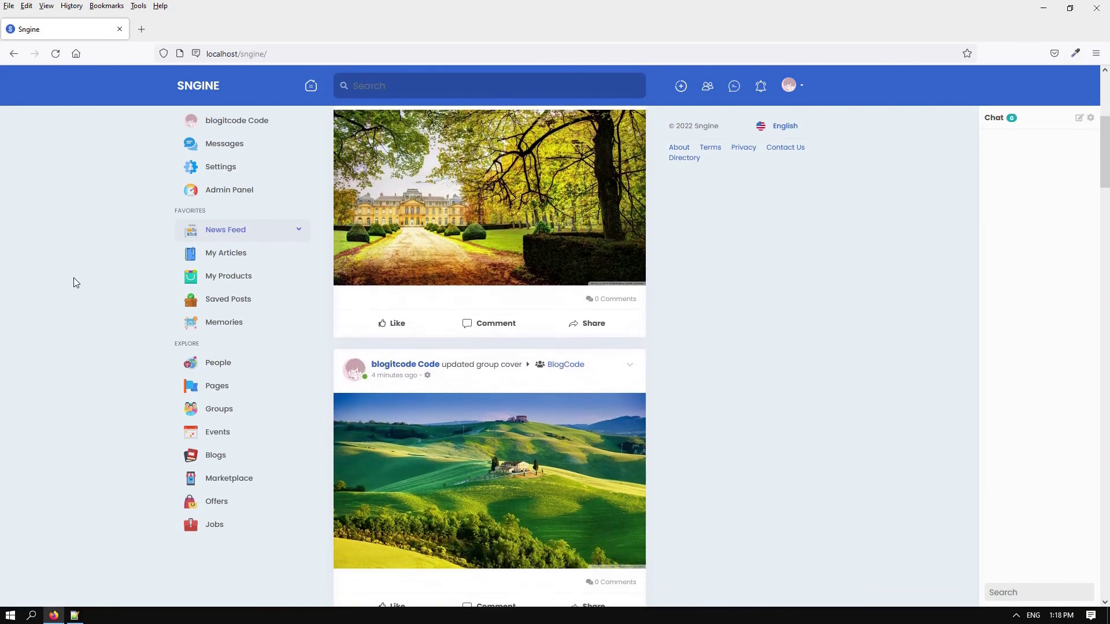
scroll(75, 278, down, 8)
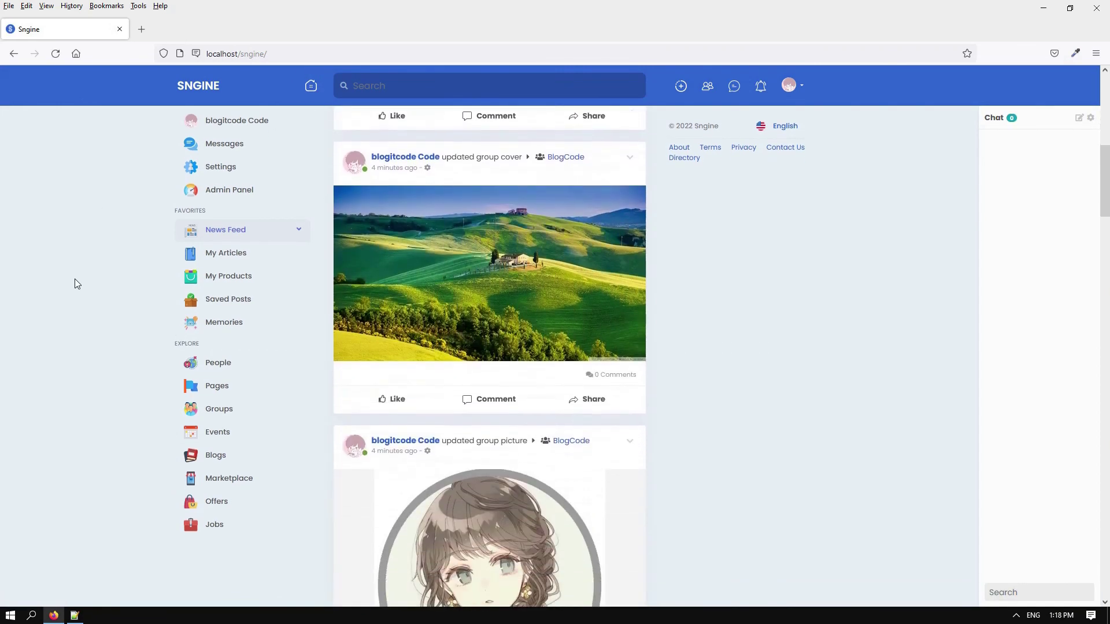
scroll(76, 279, down, 6)
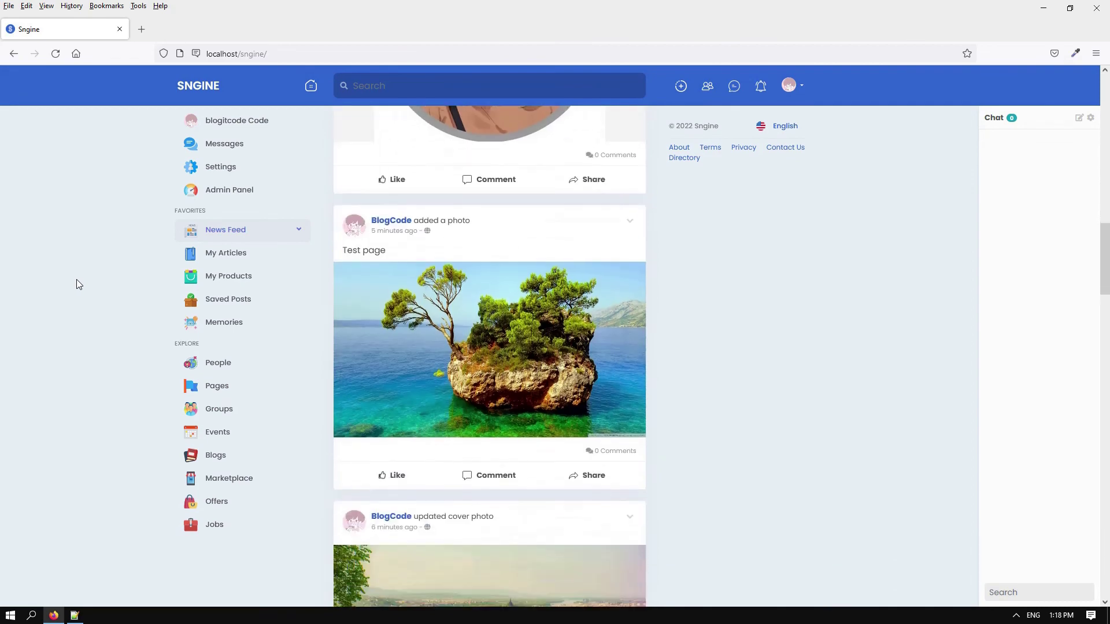
scroll(77, 284, down, 7)
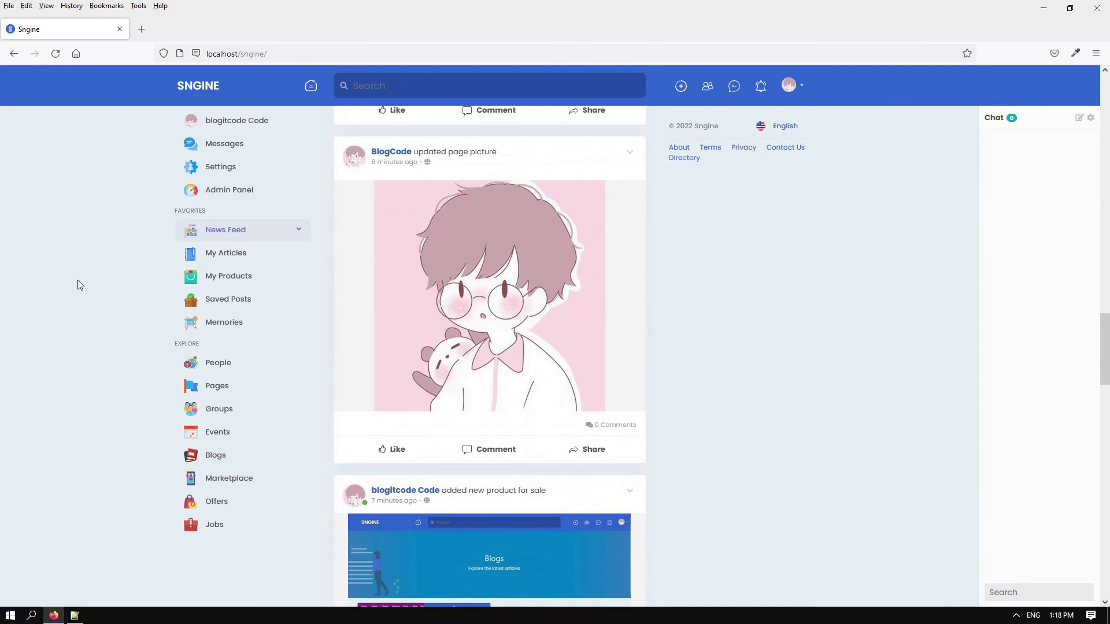
scroll(78, 280, up, 2)
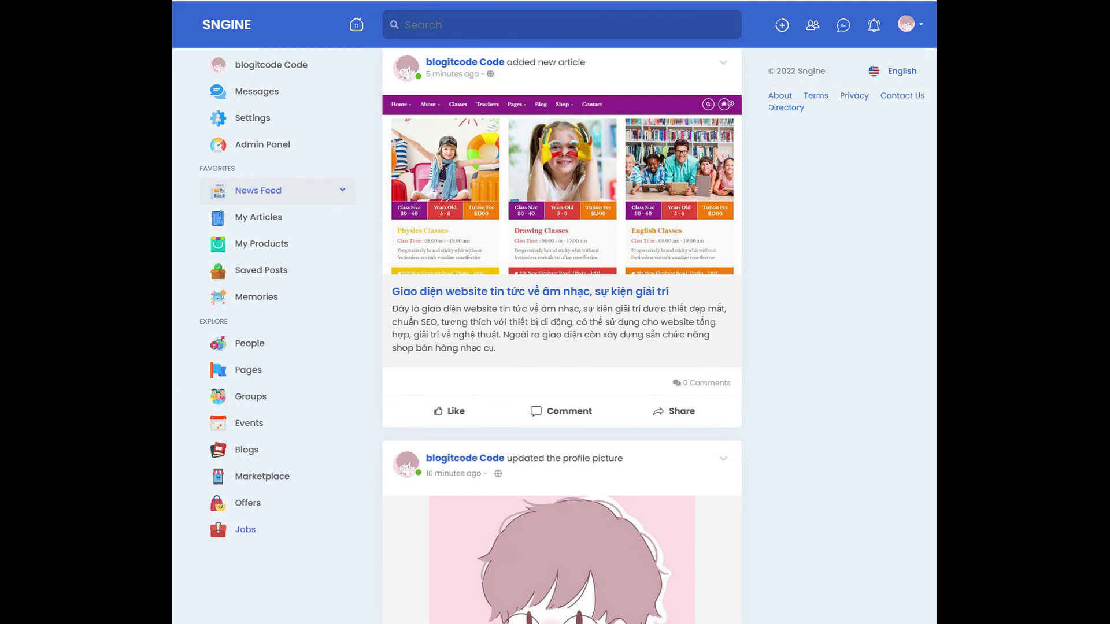
click(245, 530)
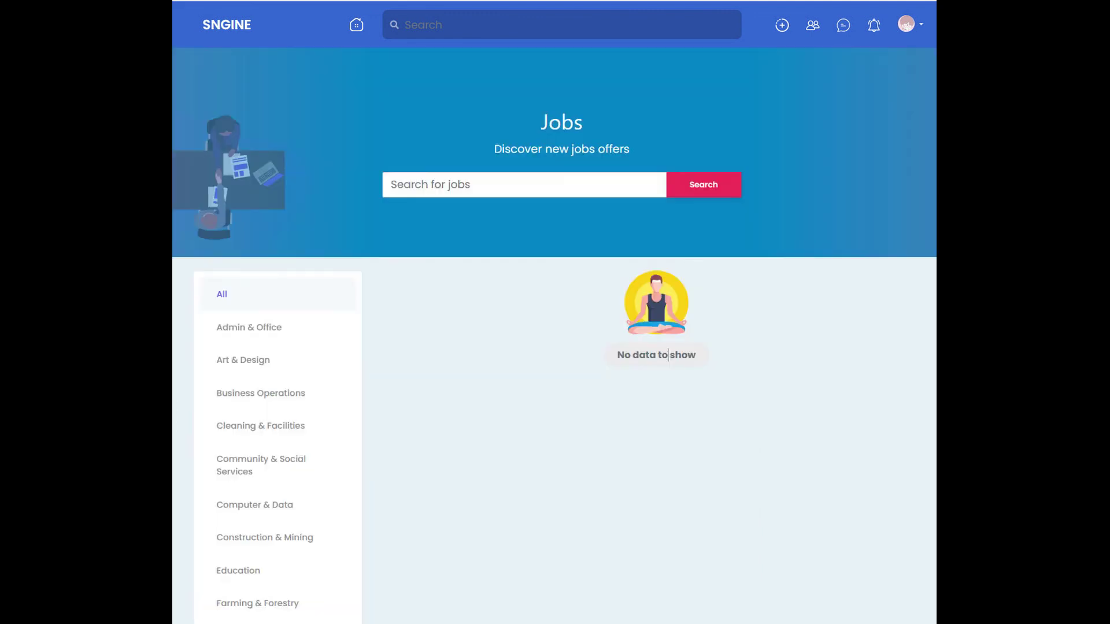